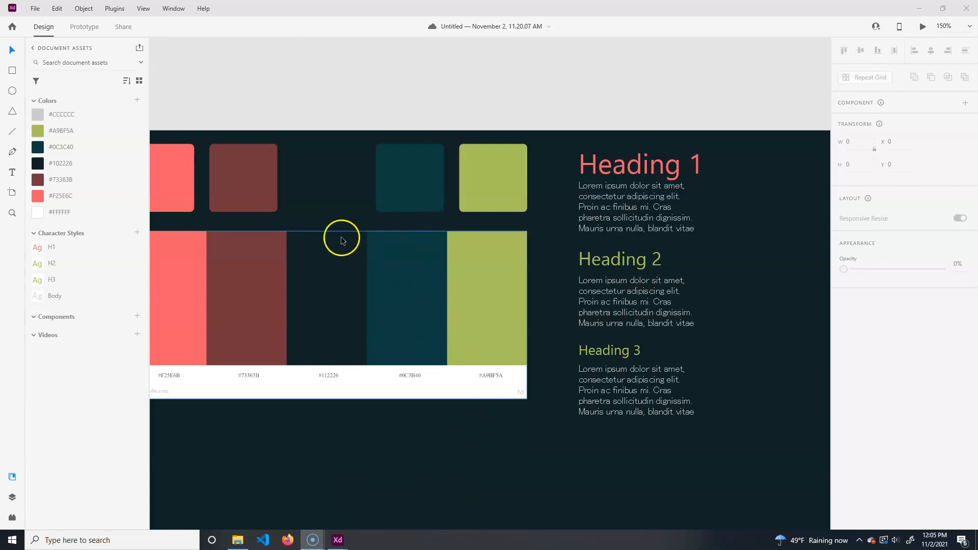
- Open the plugin marketplace, browse the Design Assets category and preview the UI Faces plugin
{"action": "left_click", "coordinate": [9, 515]}
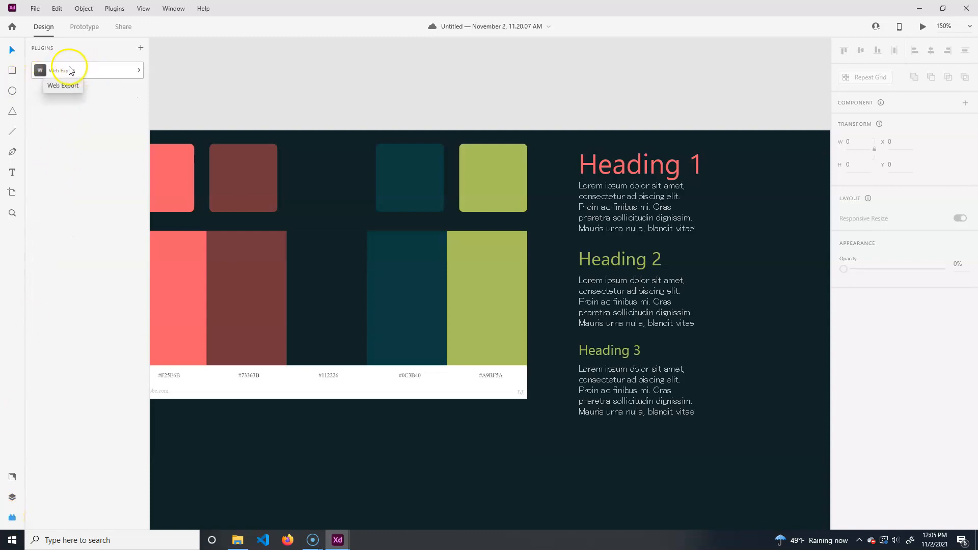
{"action": "left_click", "coordinate": [140, 48]}
{"action": "left_click_drag", "start_coordinate": [294, 54], "coordinate": [526, 88]}
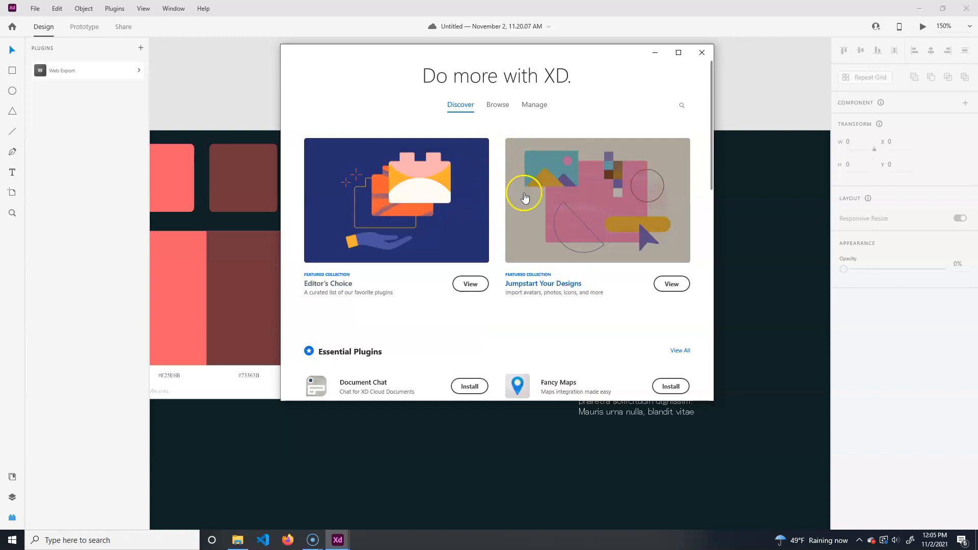
{"action": "scroll", "coordinate": [524, 247], "scroll_direction": "down", "scroll_amount": 2}
{"action": "scroll", "coordinate": [524, 247], "scroll_direction": "down", "scroll_amount": 3}
{"action": "scroll", "coordinate": [499, 188], "scroll_direction": "down", "scroll_amount": 4}
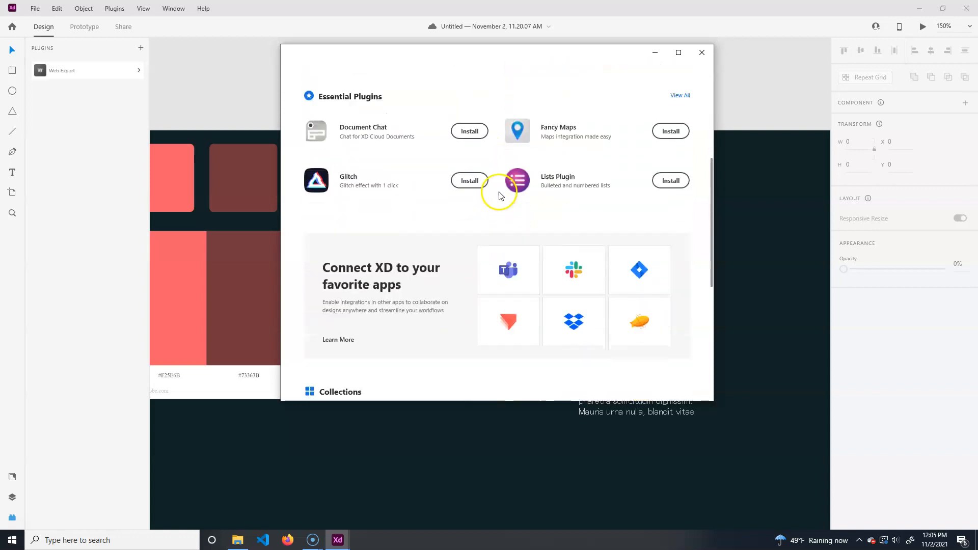
{"action": "scroll", "coordinate": [479, 214], "scroll_direction": "down", "scroll_amount": 3}
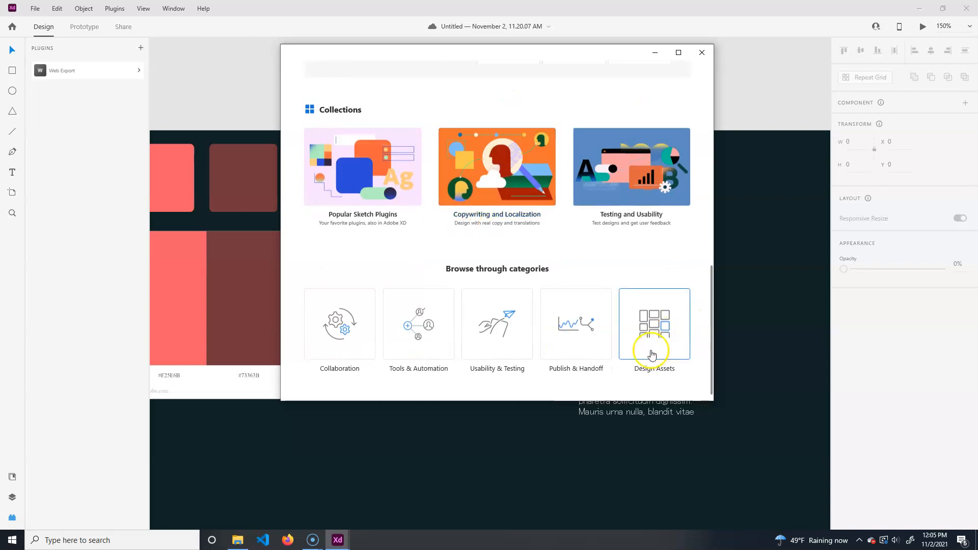
{"action": "left_click", "coordinate": [650, 321]}
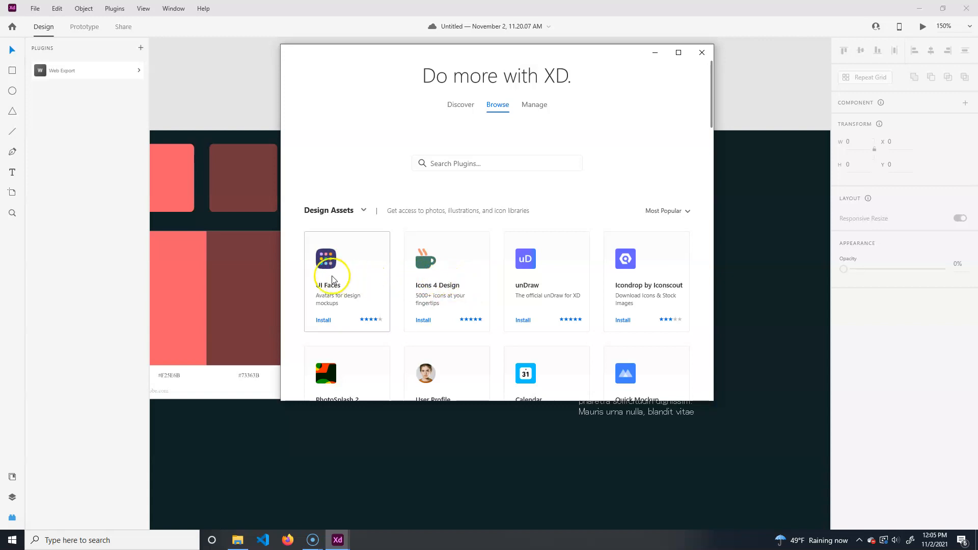
{"action": "left_click", "coordinate": [324, 254]}
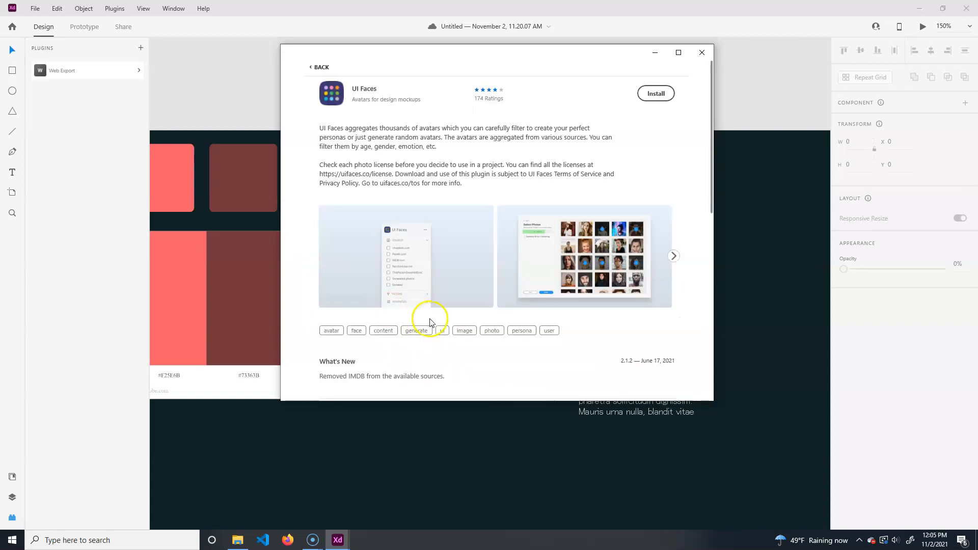
{"action": "left_click", "coordinate": [320, 66]}
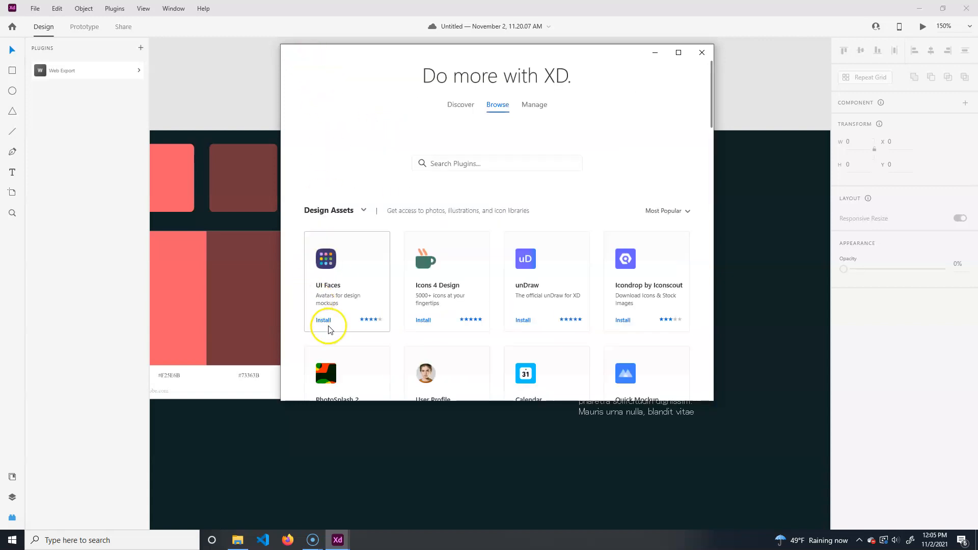
- Install the Icons 4 Design plugin and close the plugin marketplace
{"action": "left_click", "coordinate": [427, 259]}
{"action": "left_click", "coordinate": [656, 94]}
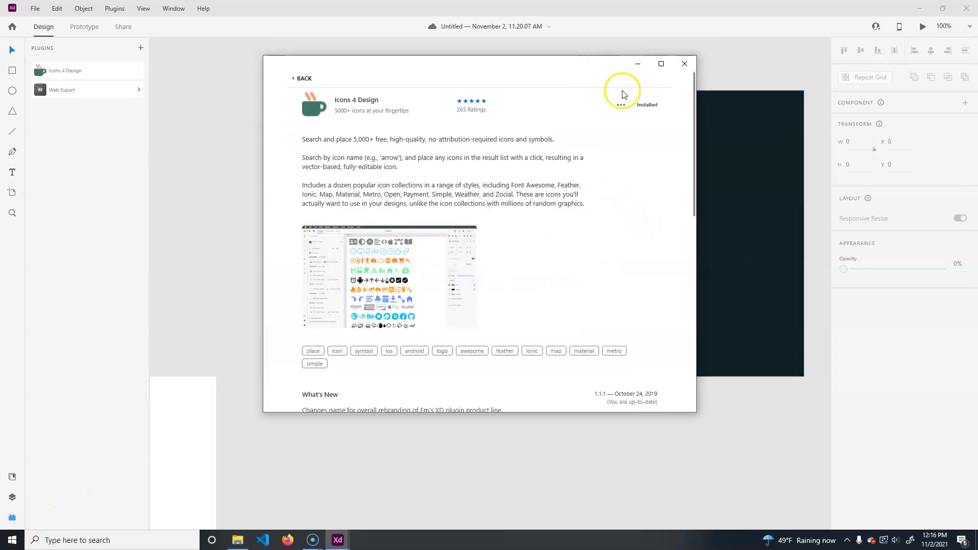
{"action": "left_click", "coordinate": [684, 63]}
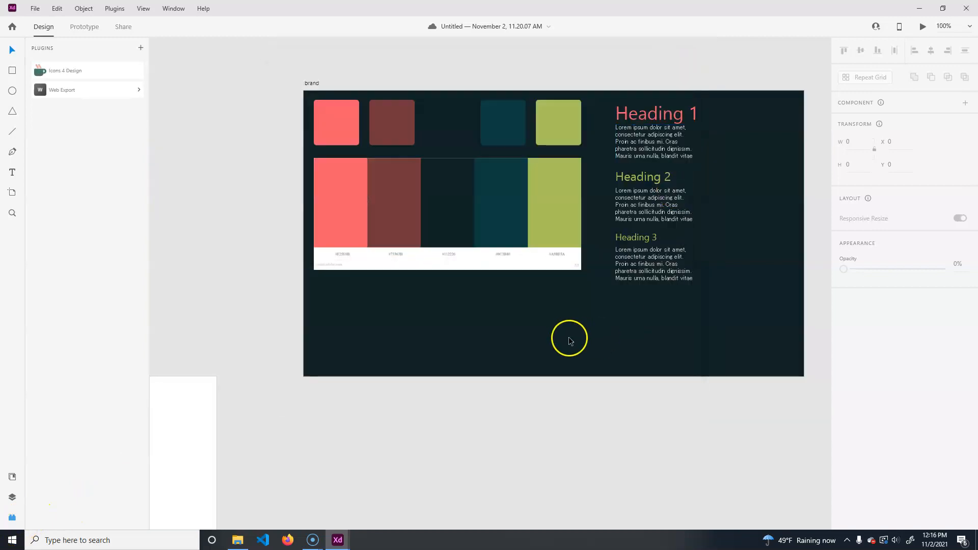
- Open the Icons 4 Design plugin panel and read through its instructions and icon collection list
{"action": "left_click", "coordinate": [83, 74]}
{"action": "scroll", "coordinate": [78, 260], "scroll_direction": "down", "scroll_amount": 5}
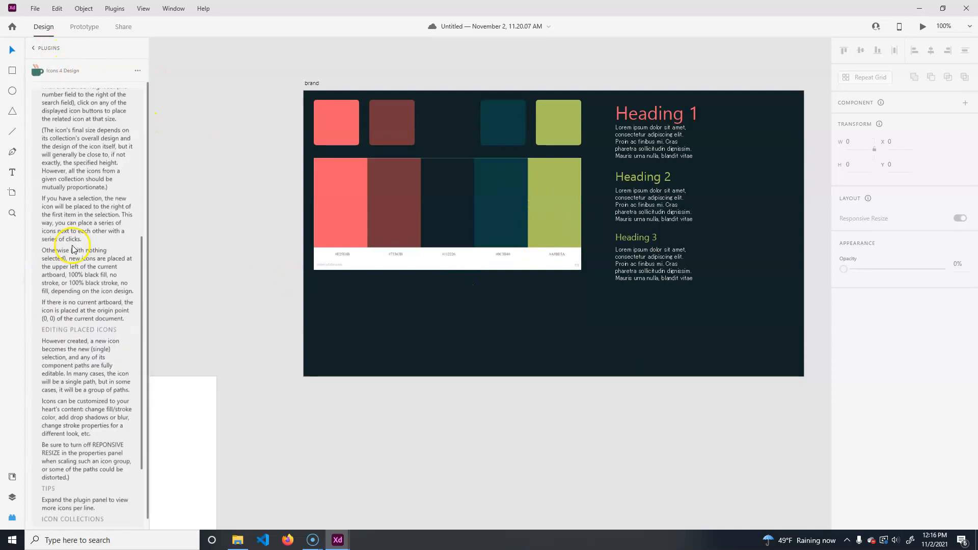
{"action": "scroll", "coordinate": [80, 253], "scroll_direction": "up", "scroll_amount": 5}
{"action": "left_click", "coordinate": [79, 101]}
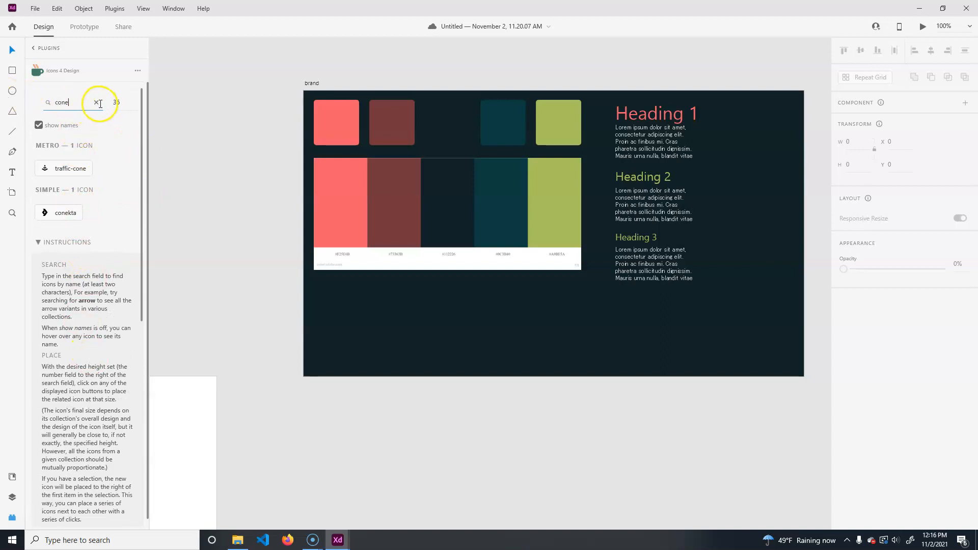
{"action": "left_click", "coordinate": [96, 104]}
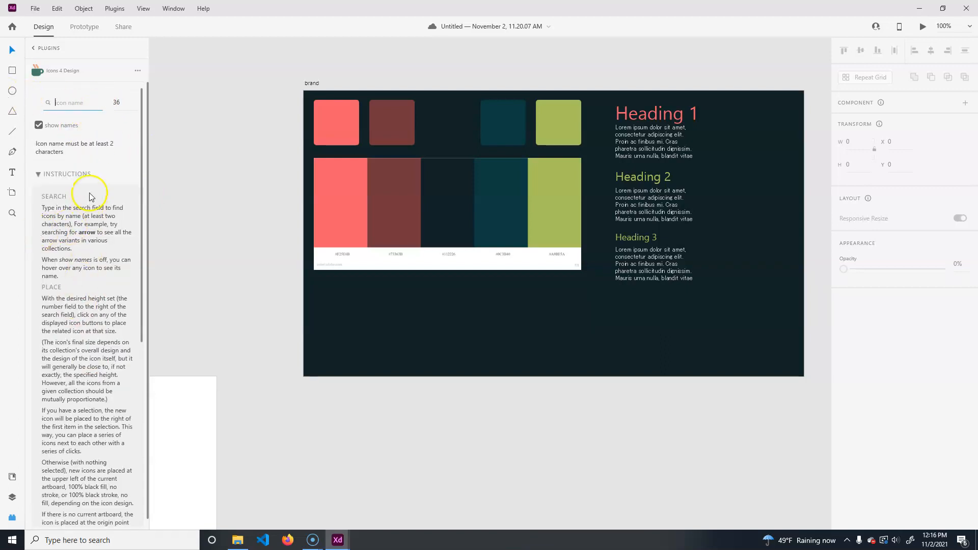
{"action": "scroll", "coordinate": [90, 327], "scroll_direction": "down", "scroll_amount": 3}
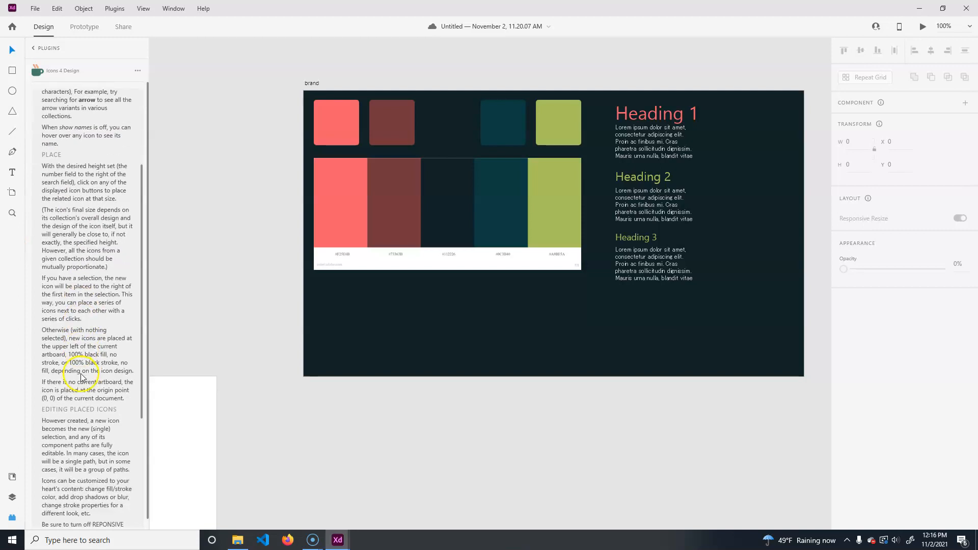
{"action": "scroll", "coordinate": [99, 460], "scroll_direction": "down", "scroll_amount": 4}
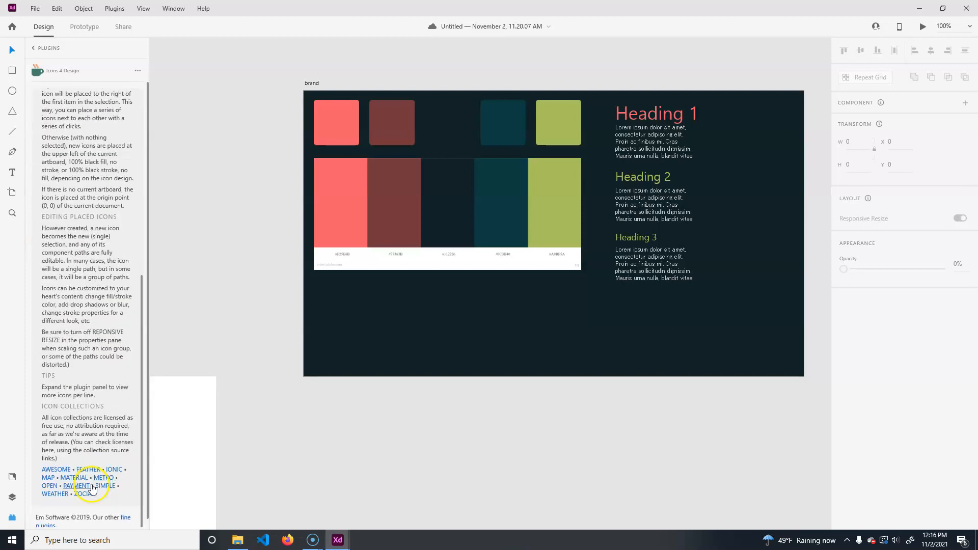
{"action": "scroll", "coordinate": [80, 435], "scroll_direction": "up", "scroll_amount": 2}
{"action": "scroll", "coordinate": [71, 434], "scroll_direction": "down", "scroll_amount": 2}
{"action": "scroll", "coordinate": [84, 422], "scroll_direction": "up", "scroll_amount": 6}
{"action": "scroll", "coordinate": [83, 422], "scroll_direction": "down", "scroll_amount": 6}
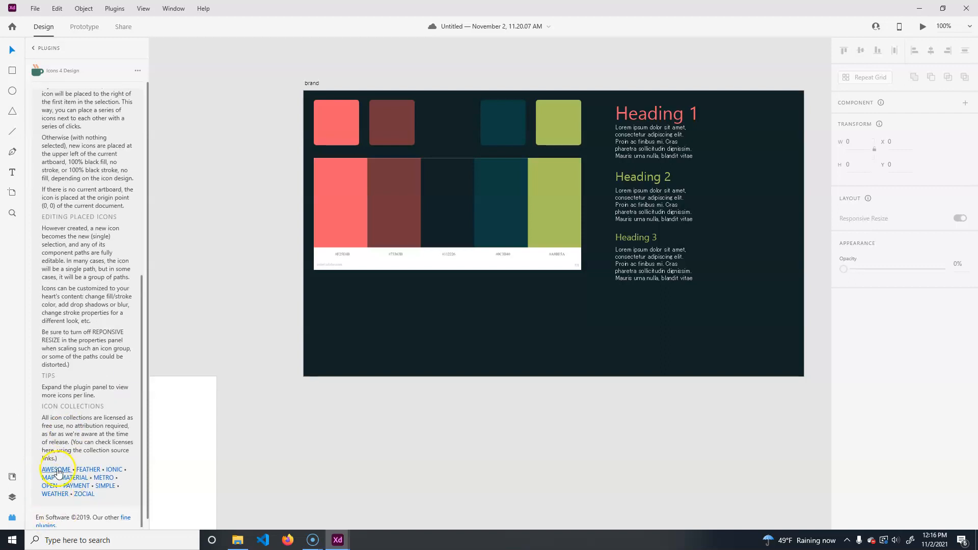
- Open the AWESOME icon collection's source link in the browser and close the browser again
{"action": "left_click", "coordinate": [49, 471]}
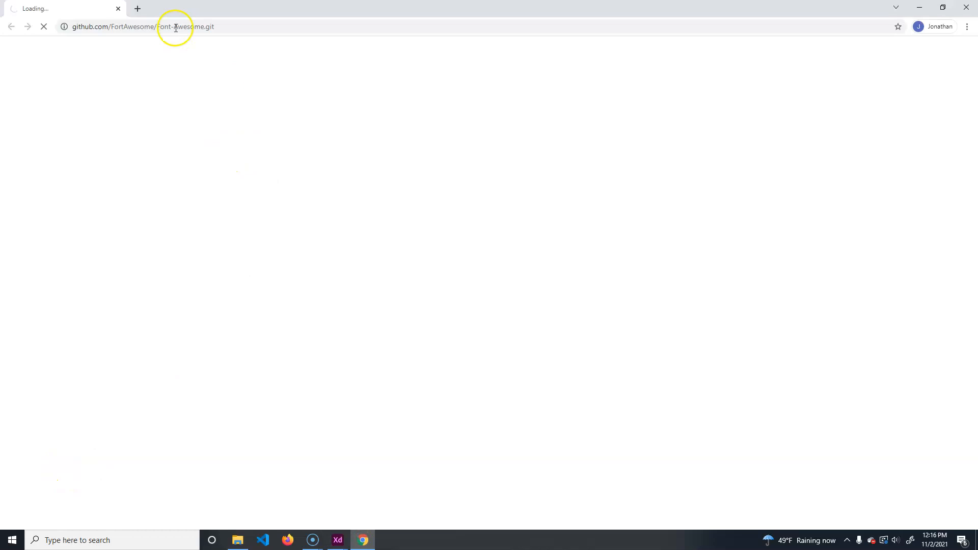
{"action": "left_click", "coordinate": [966, 8]}
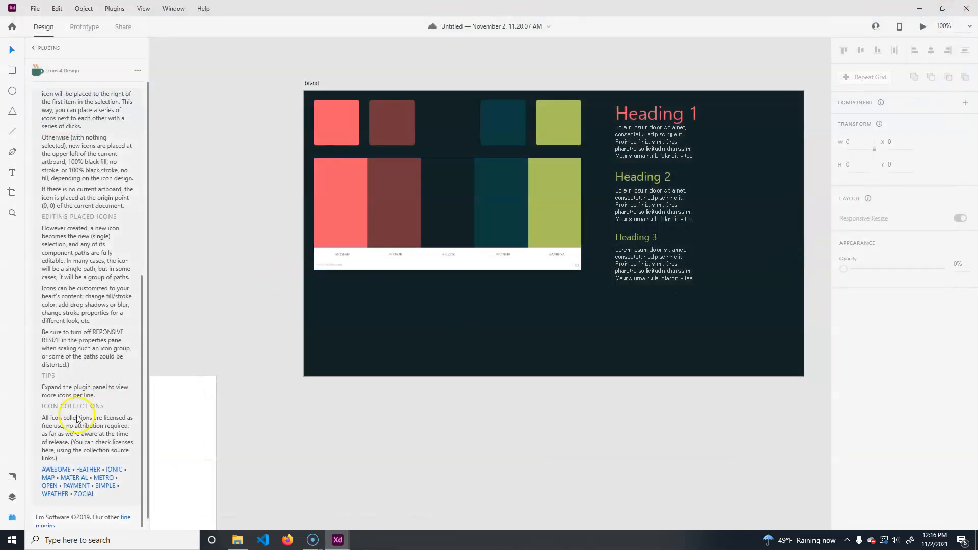
{"action": "left_click", "coordinate": [55, 472]}
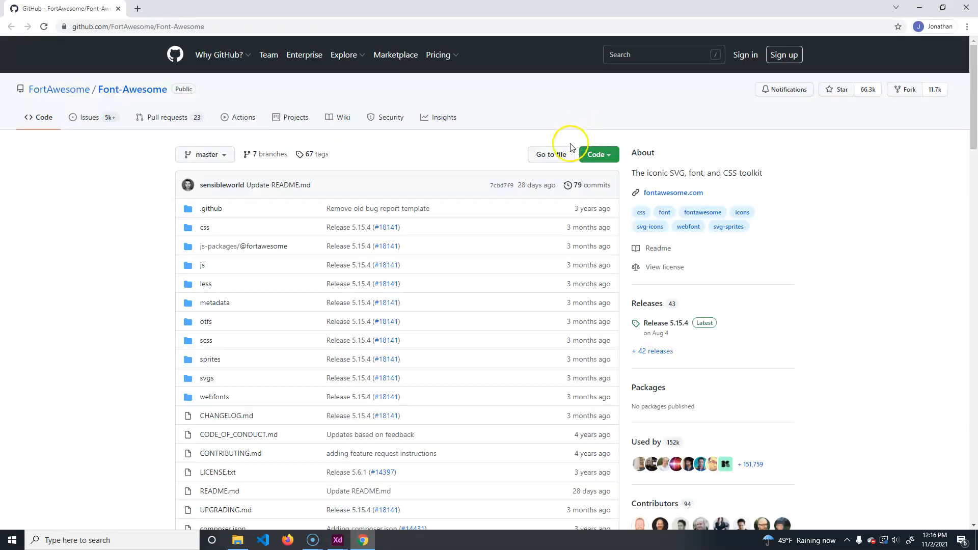
{"action": "left_click", "coordinate": [966, 7]}
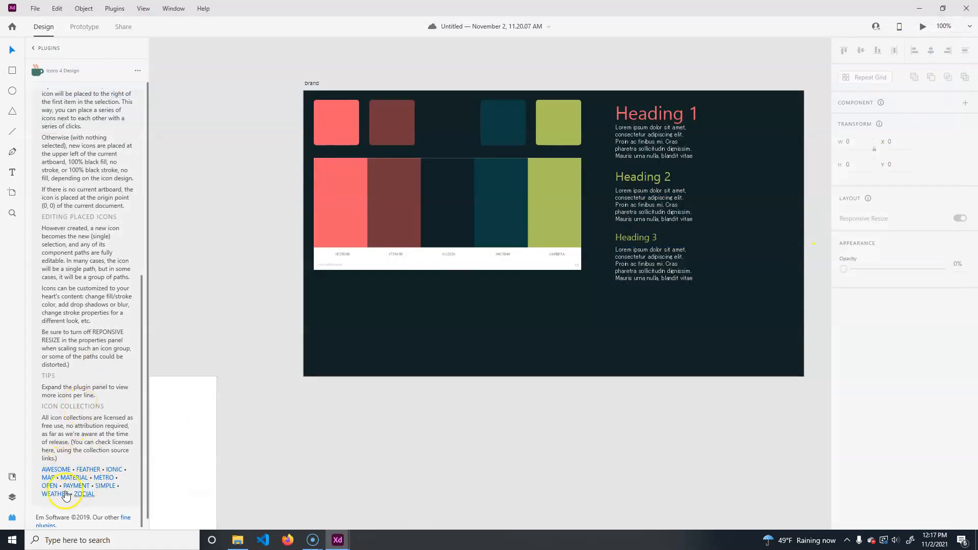
- Search the plugin for cone and place a single traffic-cone icon on the brand artboard
{"action": "scroll", "coordinate": [70, 415], "scroll_direction": "up", "scroll_amount": 6}
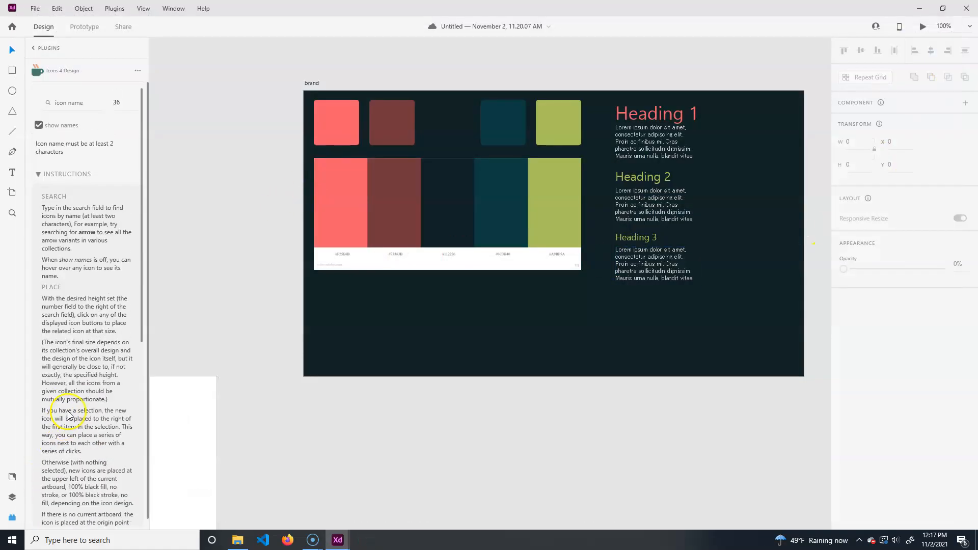
{"action": "left_click", "coordinate": [66, 103]}
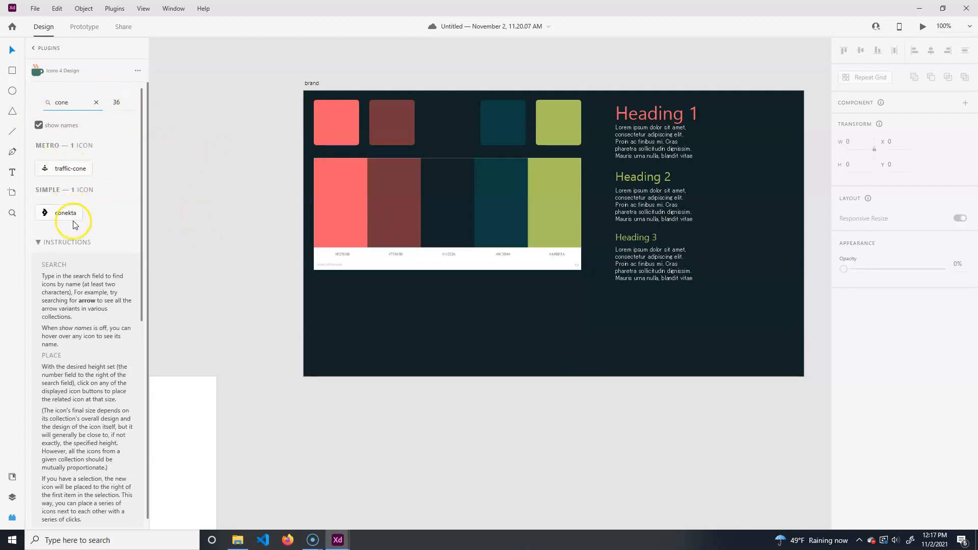
{"action": "triple_click", "coordinate": [55, 174]}
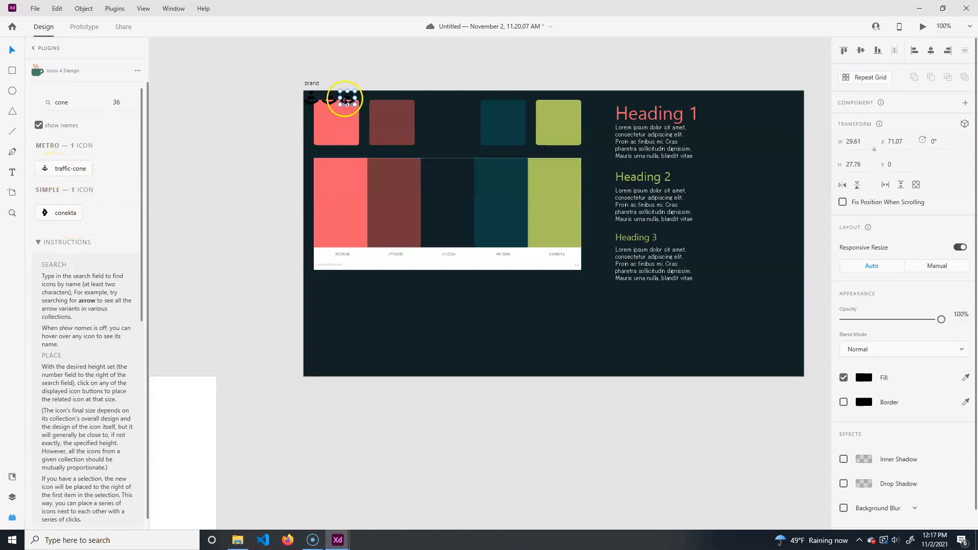
{"action": "key", "text": "ctrl+z"}
{"action": "key", "text": "ctrl+z"}
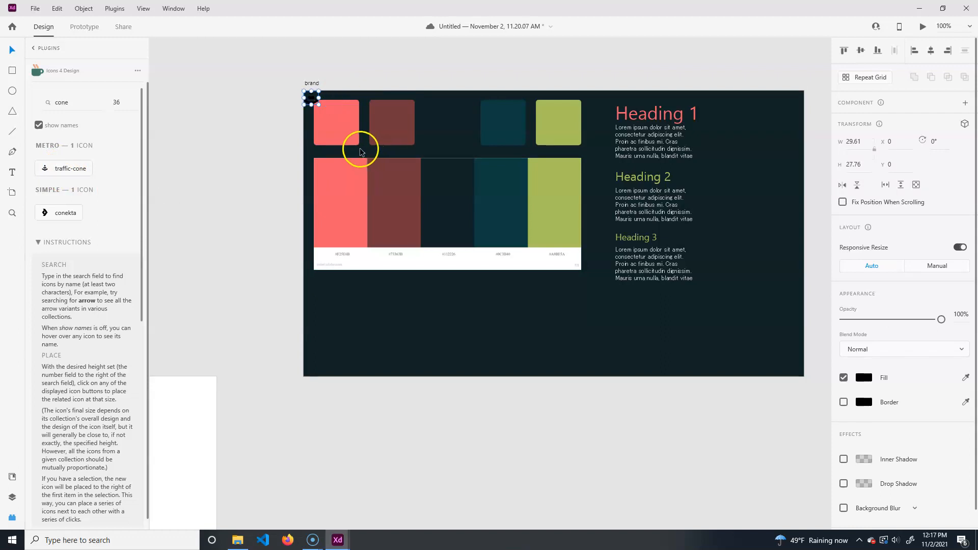
- Move the cone icon to about x 69, y 427 and apply the #F25E6C document color to it
{"action": "left_click_drag", "start_coordinate": [313, 100], "coordinate": [344, 315]}
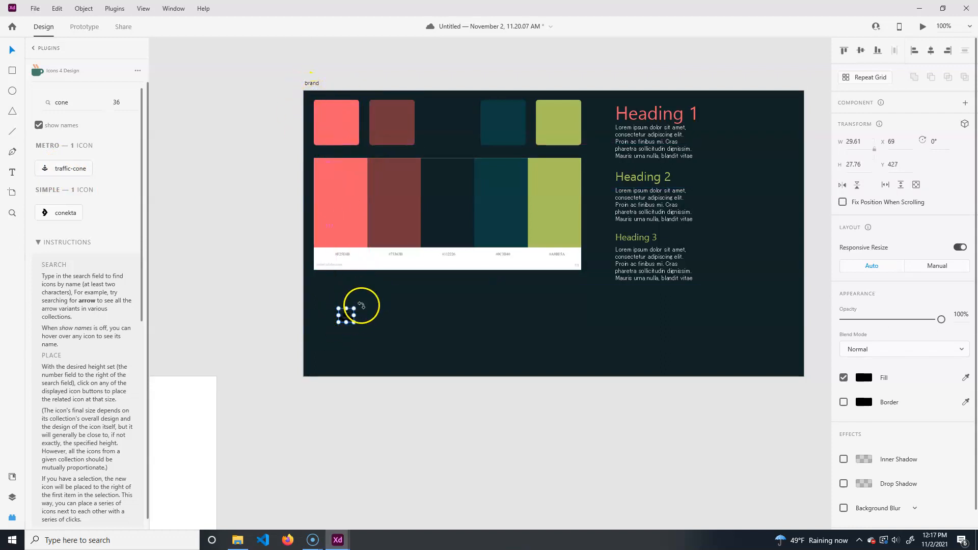
{"action": "left_click", "coordinate": [13, 476]}
{"action": "left_click_drag", "start_coordinate": [31, 200], "coordinate": [347, 316]}
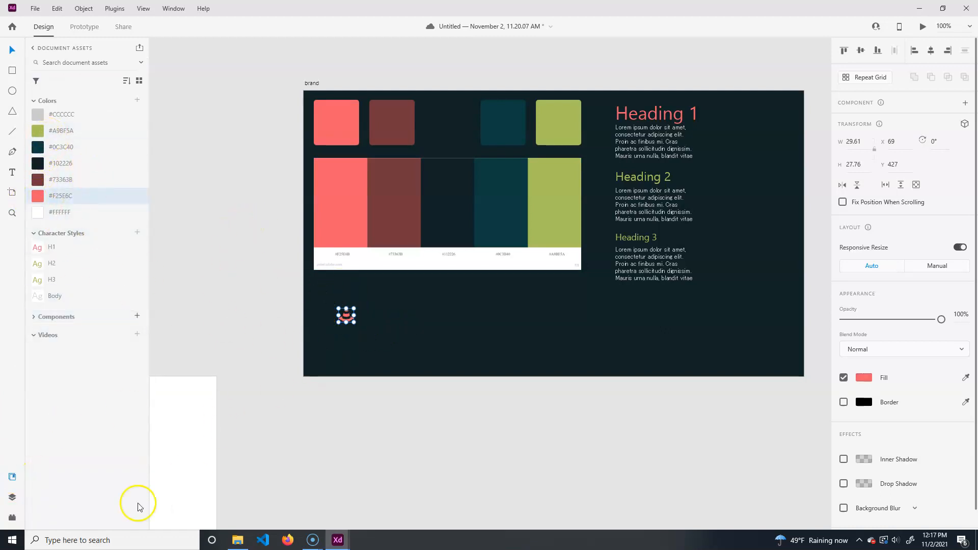
- Search the plugin for menu and place the Material menu icon next to the cone
{"action": "left_click", "coordinate": [10, 518]}
{"action": "double_click", "coordinate": [71, 102]}
{"action": "type", "text": "menu"}
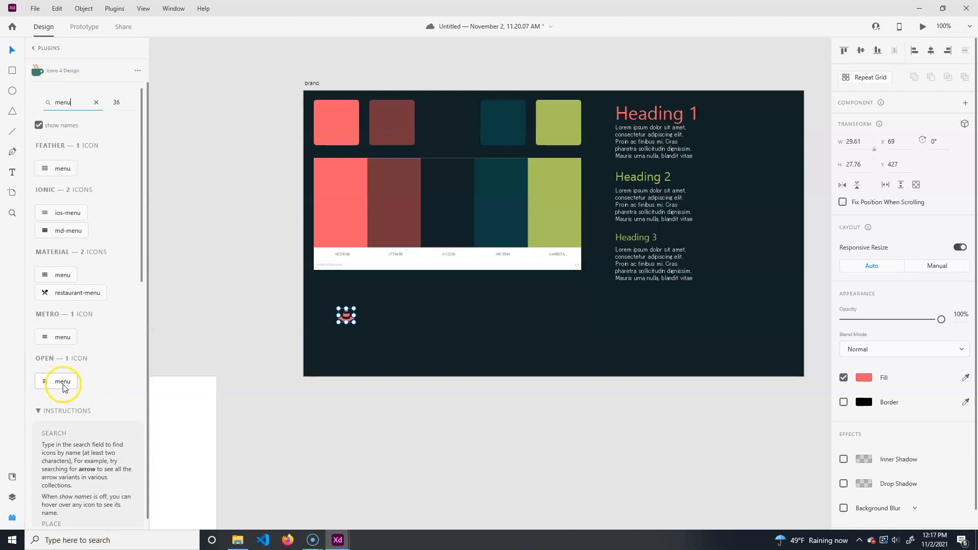
{"action": "left_click", "coordinate": [53, 278]}
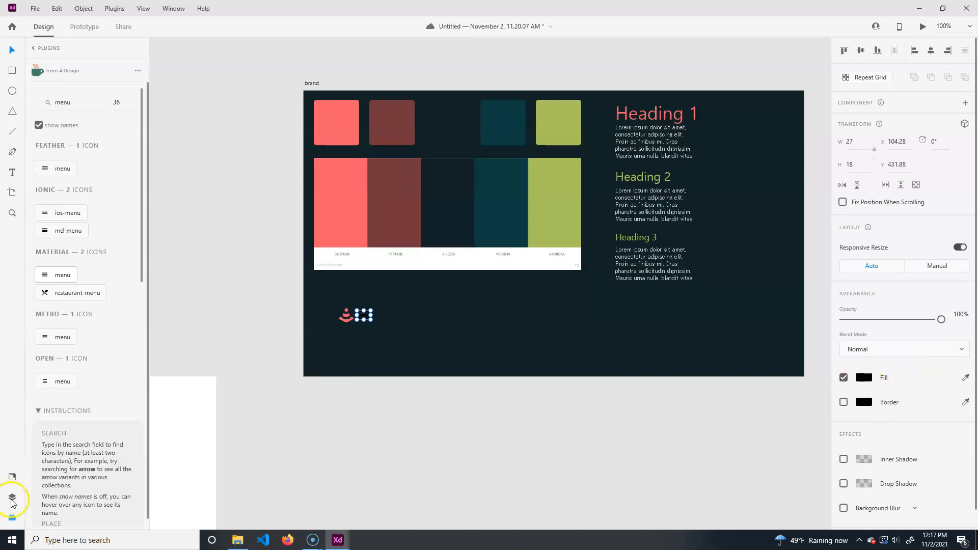
- Color the menu icon by sampling the coral red from the first color square with the fill eyedropper
{"action": "left_click", "coordinate": [12, 476]}
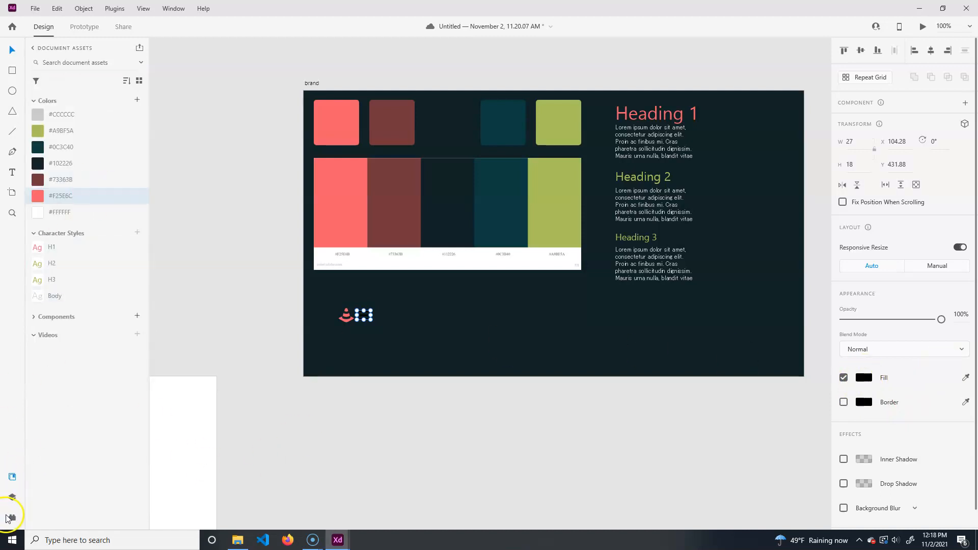
{"action": "left_click", "coordinate": [8, 518]}
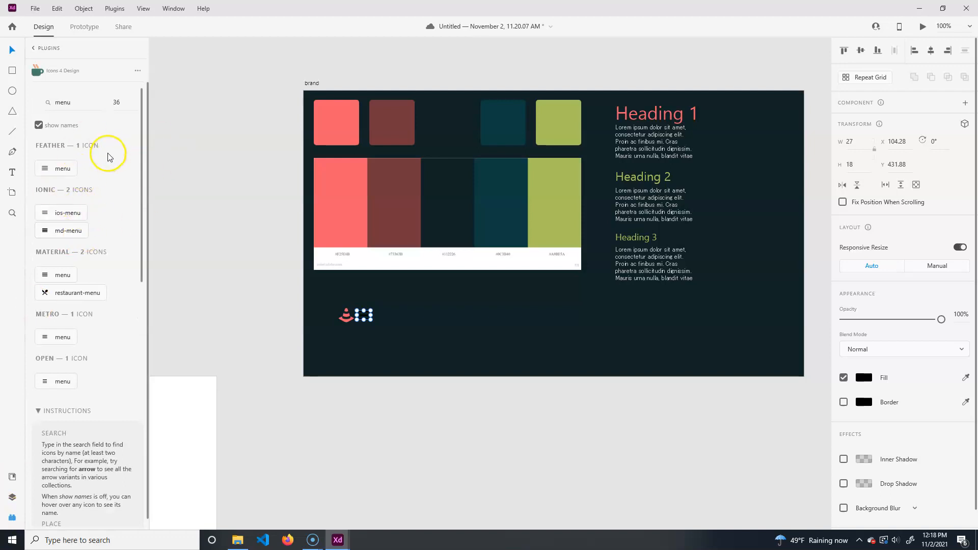
{"action": "left_click", "coordinate": [965, 377]}
{"action": "left_click", "coordinate": [334, 121]}
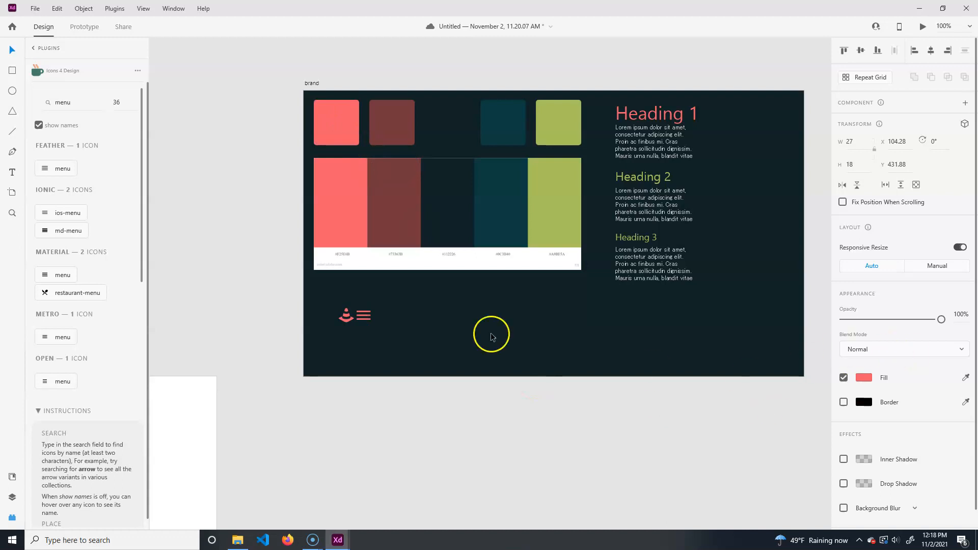
- Save the coral red from the menu icon and the dark red from the second color square as swatches in the fill color picker
{"action": "left_click", "coordinate": [367, 316]}
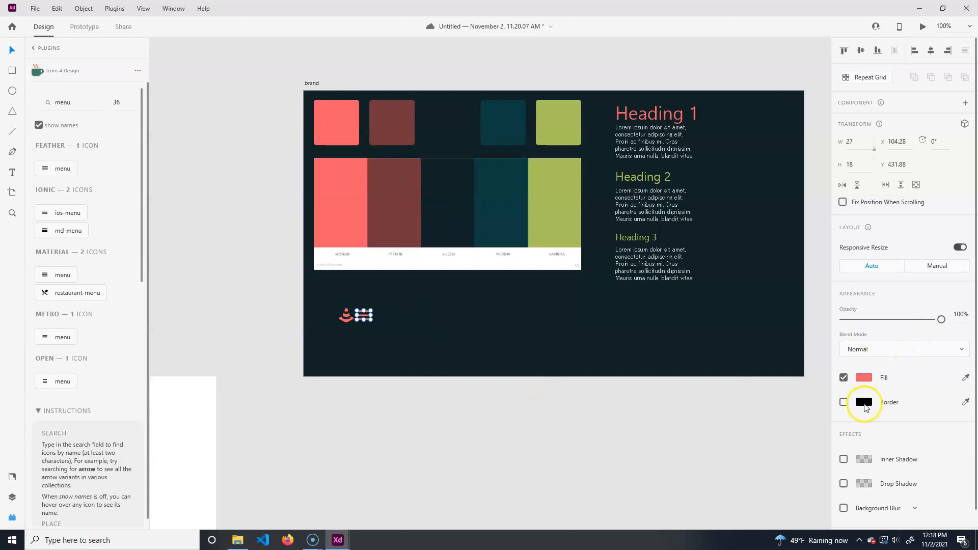
{"action": "left_click", "coordinate": [865, 377]}
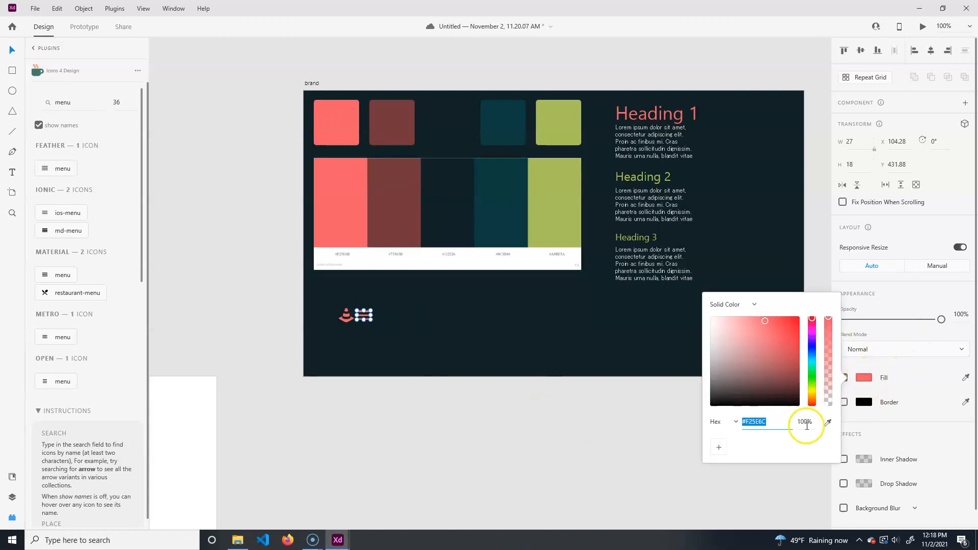
{"action": "left_click", "coordinate": [719, 450]}
{"action": "left_click", "coordinate": [386, 130]}
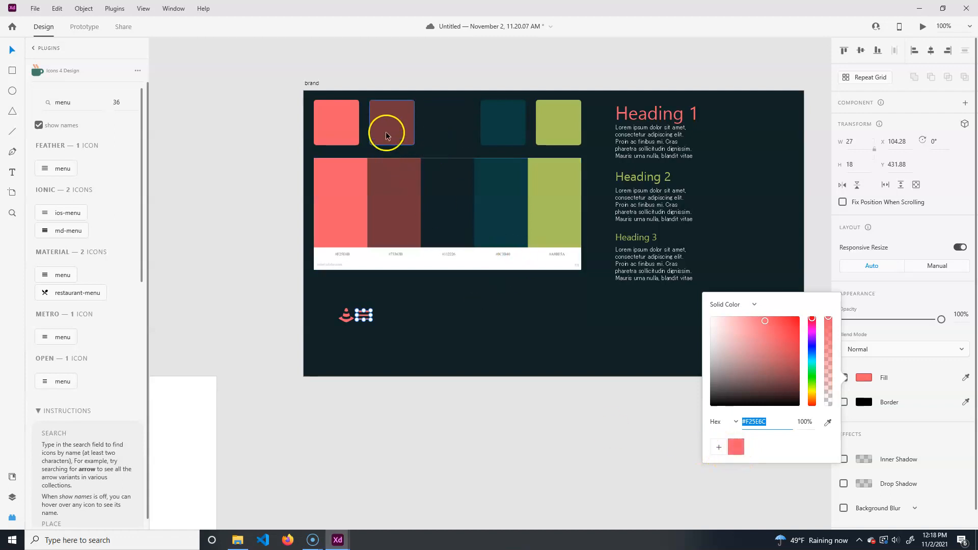
{"action": "left_click", "coordinate": [872, 403]}
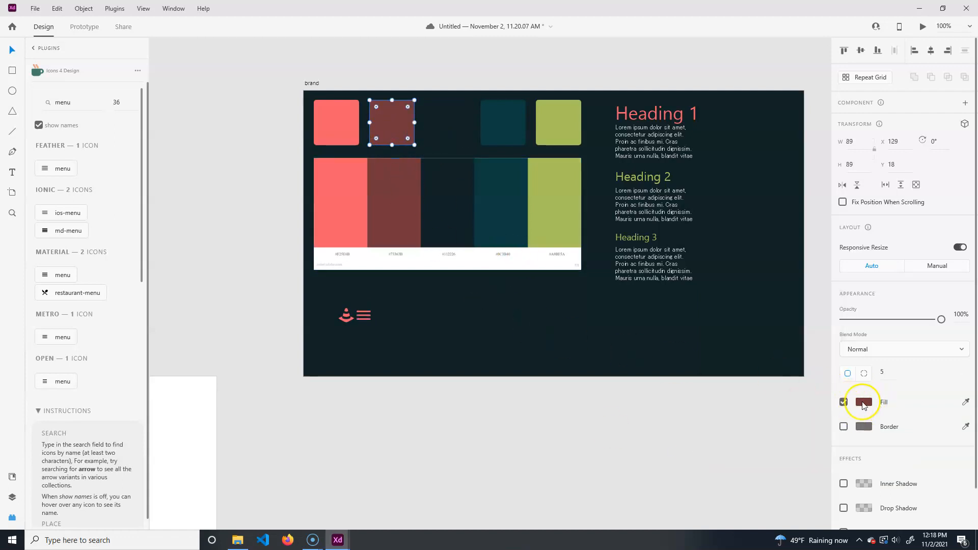
{"action": "left_click", "coordinate": [720, 467]}
- Save the dark navy, teal and green color squares' fills as additional swatches in the color picker
{"action": "left_click", "coordinate": [453, 129]}
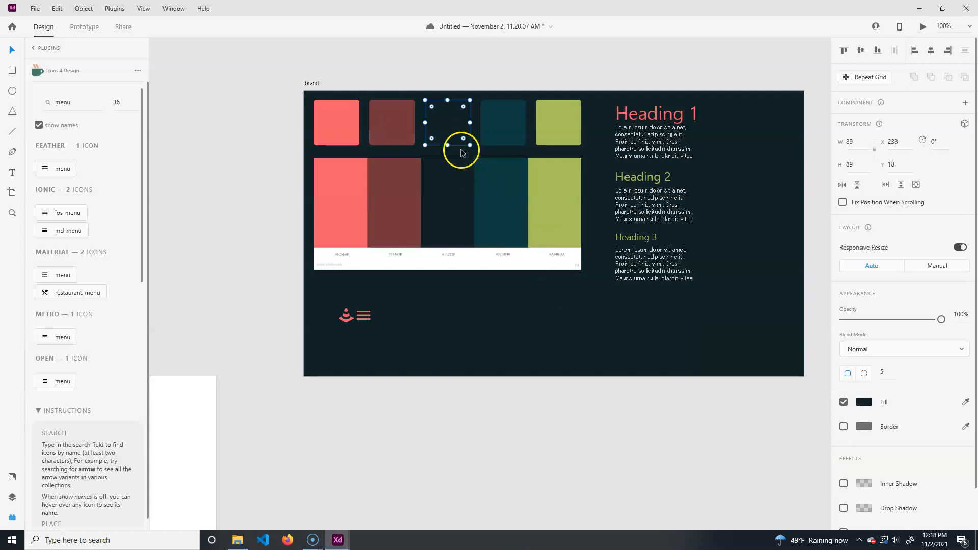
{"action": "left_click", "coordinate": [865, 403]}
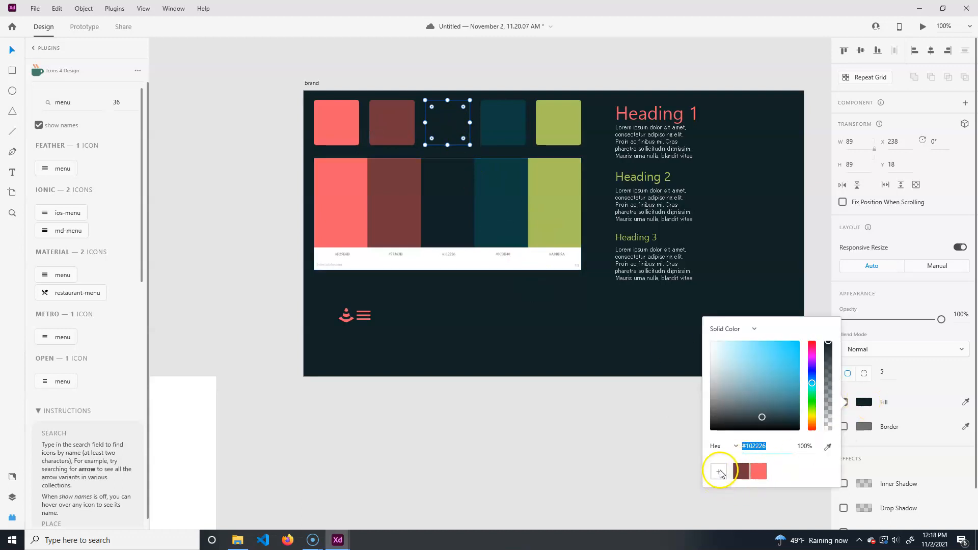
{"action": "left_click", "coordinate": [498, 123]}
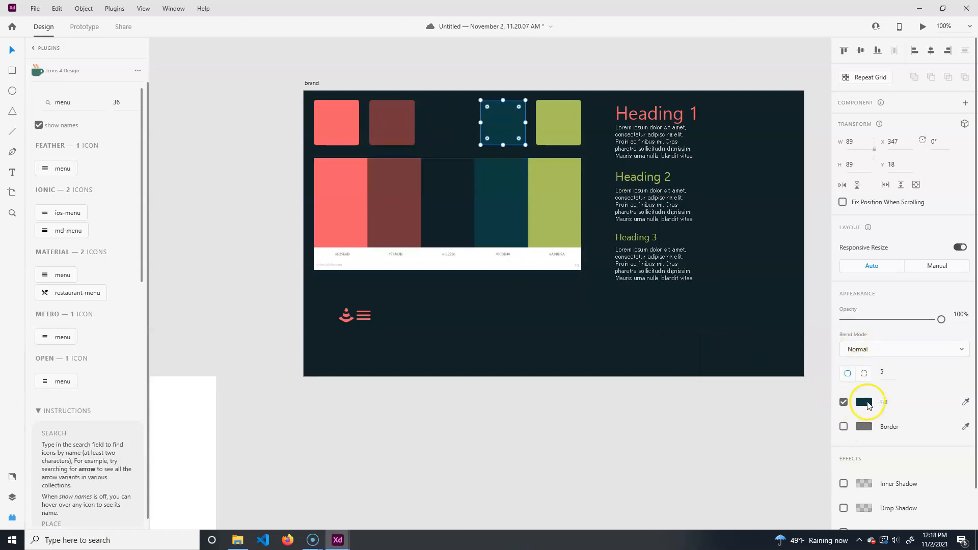
{"action": "left_click", "coordinate": [865, 402]}
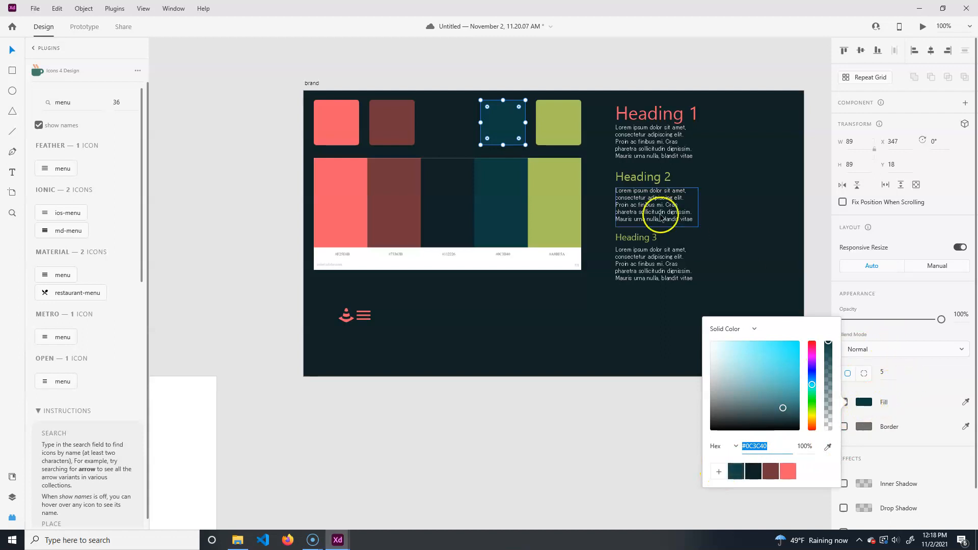
{"action": "left_click", "coordinate": [564, 121]}
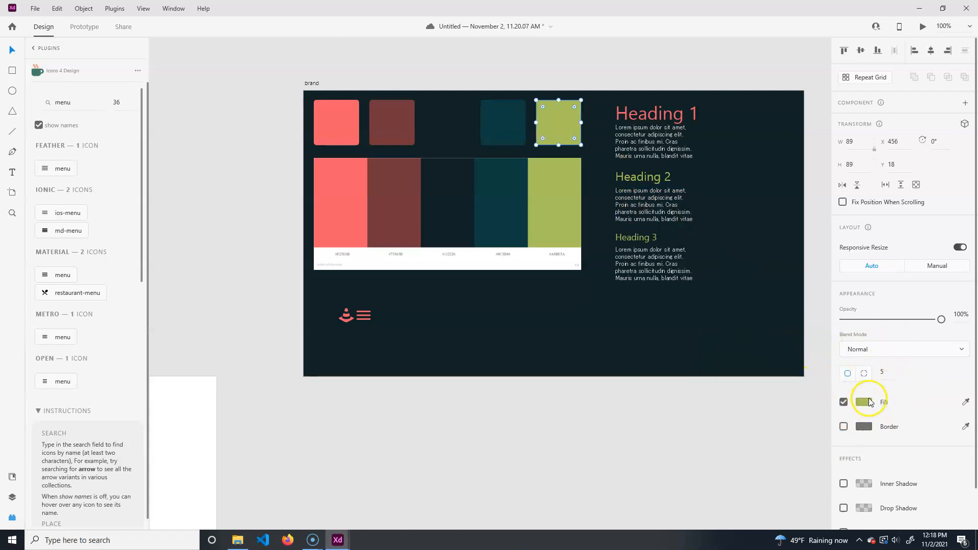
{"action": "left_click", "coordinate": [867, 403]}
{"action": "left_click", "coordinate": [613, 476]}
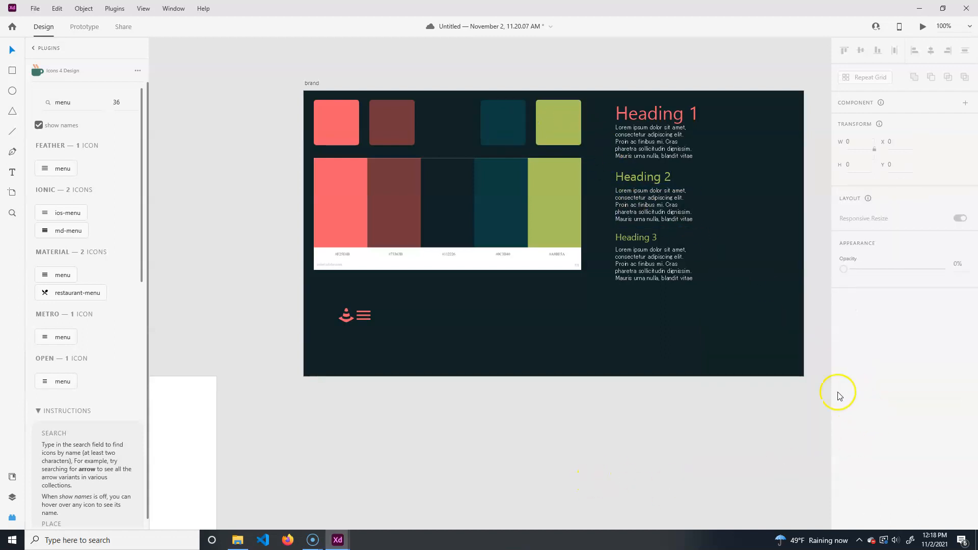
- Try the green swatch on the menu icon, then switch it back to the coral red swatch
{"action": "left_click", "coordinate": [366, 319]}
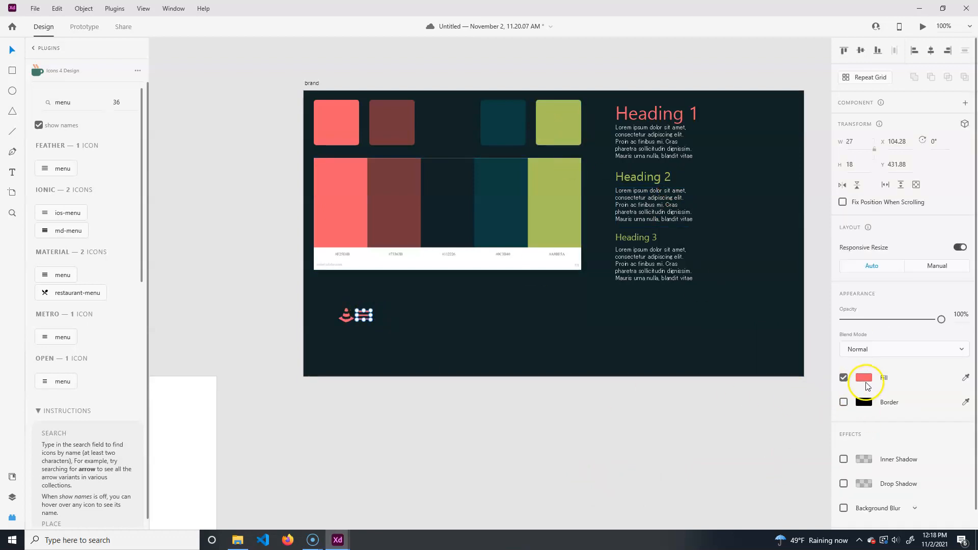
{"action": "left_click", "coordinate": [863, 377]}
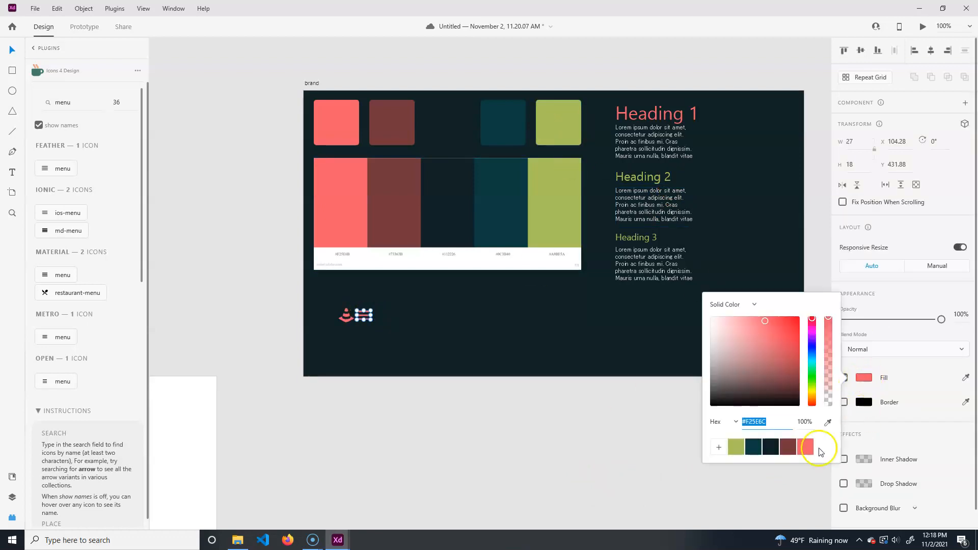
{"action": "left_click", "coordinate": [737, 448]}
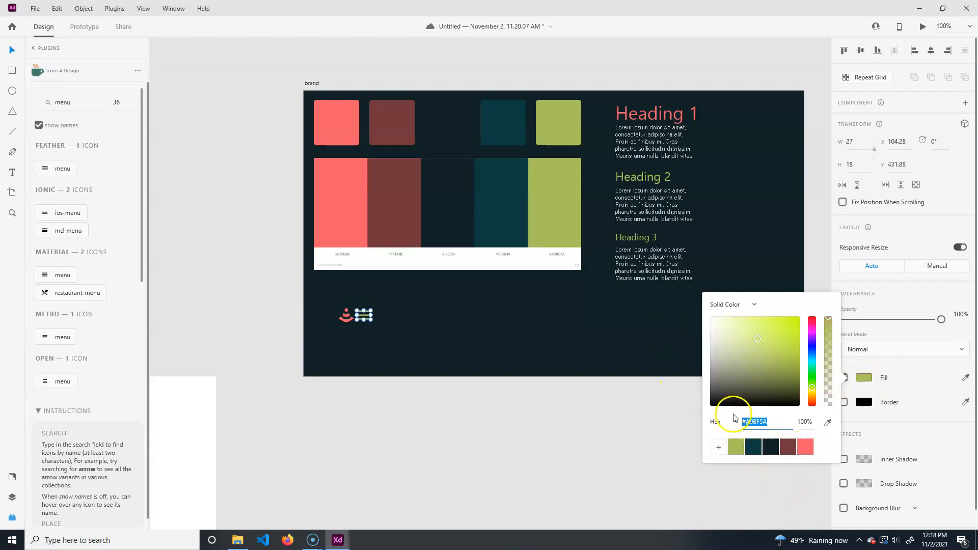
{"action": "left_click", "coordinate": [805, 446]}
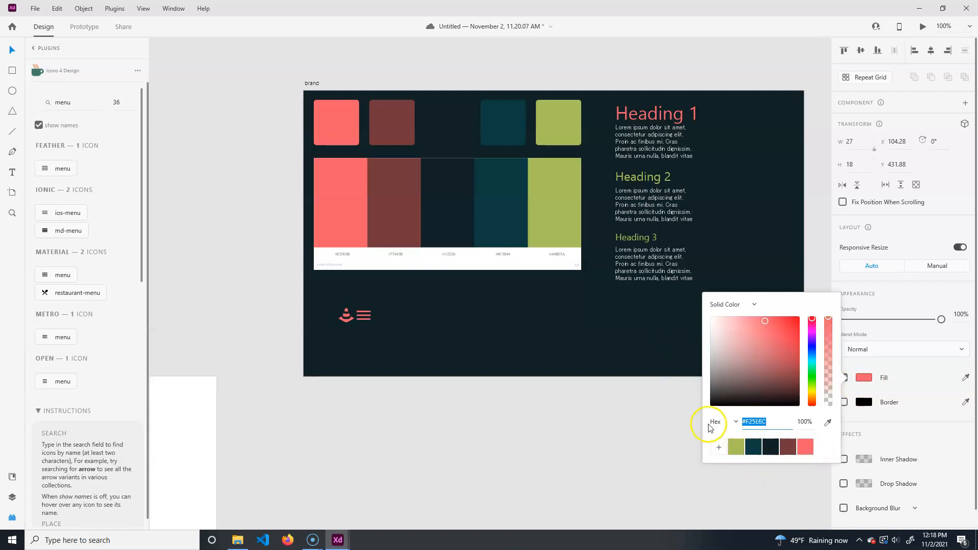
{"action": "left_click", "coordinate": [506, 464]}
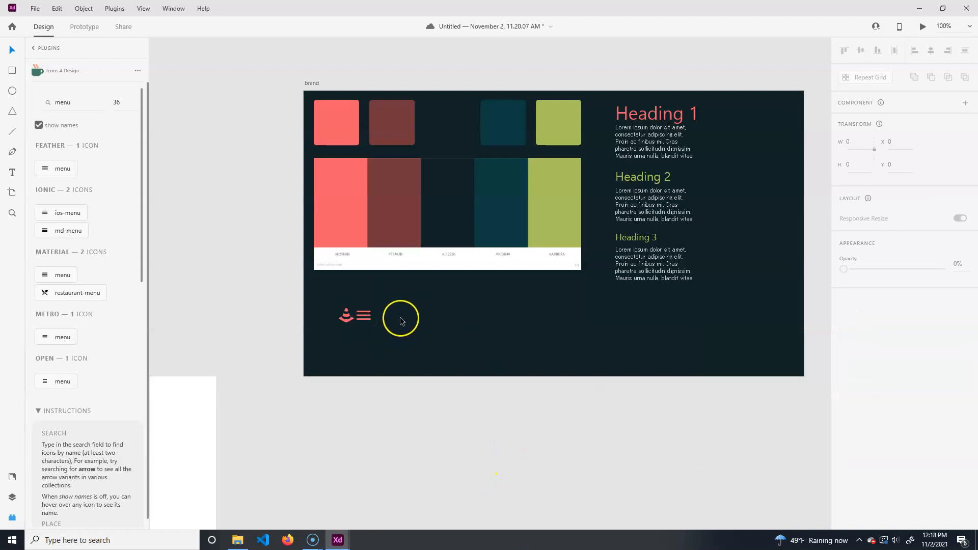
- Search the plugin for chevron and place the Open collection's chevron-right icon
{"action": "left_click", "coordinate": [81, 101]}
{"action": "type", "text": "twirl"}
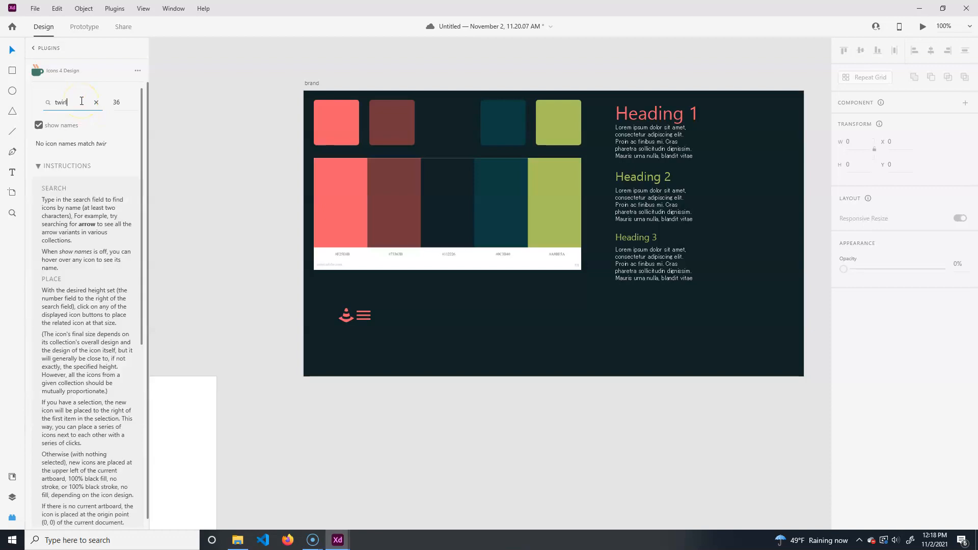
{"action": "key", "text": "ctrl+a"}
{"action": "type", "text": "arrow"}
{"action": "key", "text": "ctrl+a"}
{"action": "type", "text": "c"}
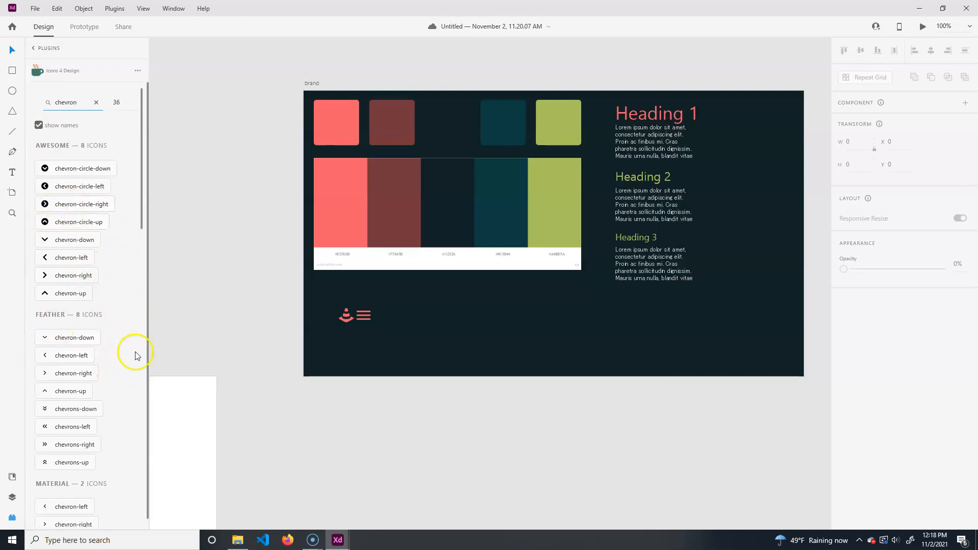
{"action": "scroll", "coordinate": [116, 419], "scroll_direction": "down", "scroll_amount": 5}
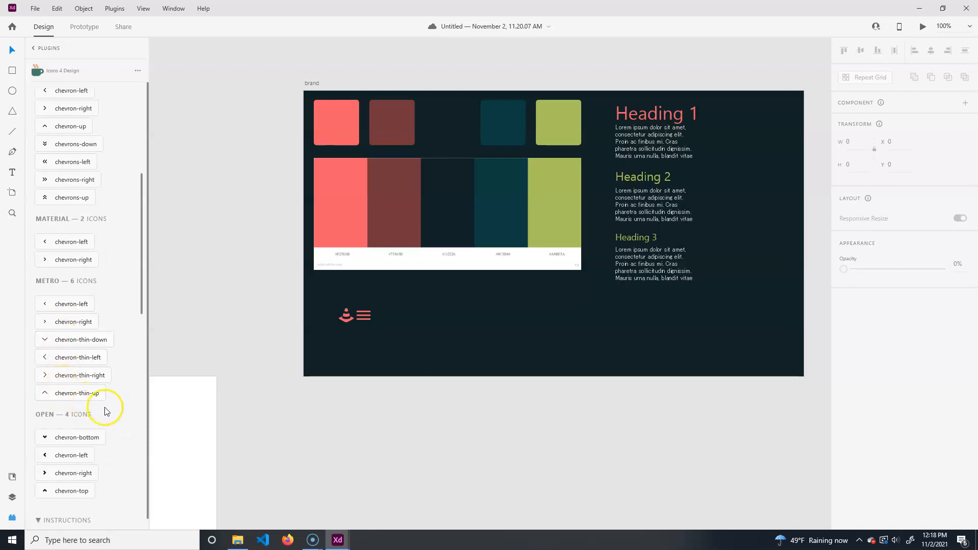
{"action": "scroll", "coordinate": [107, 409], "scroll_direction": "down", "scroll_amount": 3}
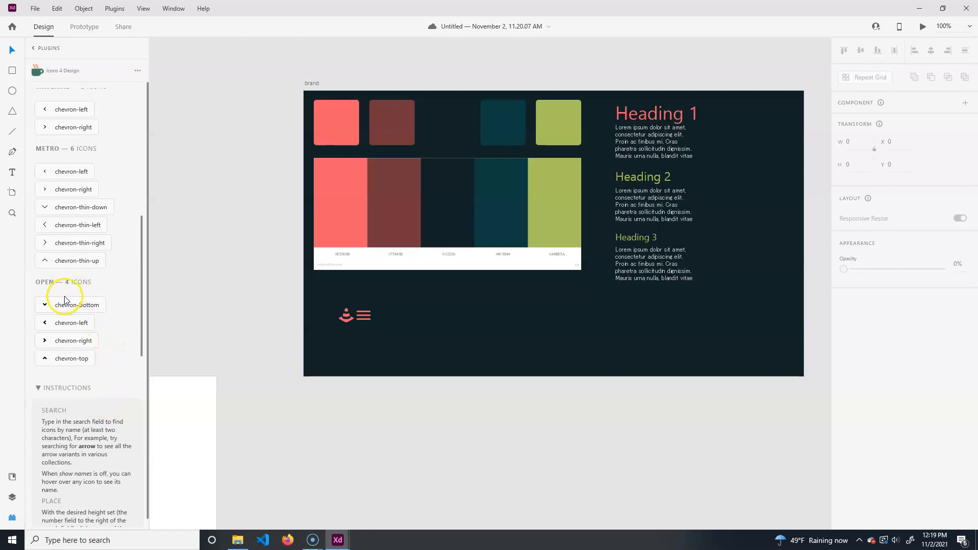
{"action": "left_click", "coordinate": [66, 338]}
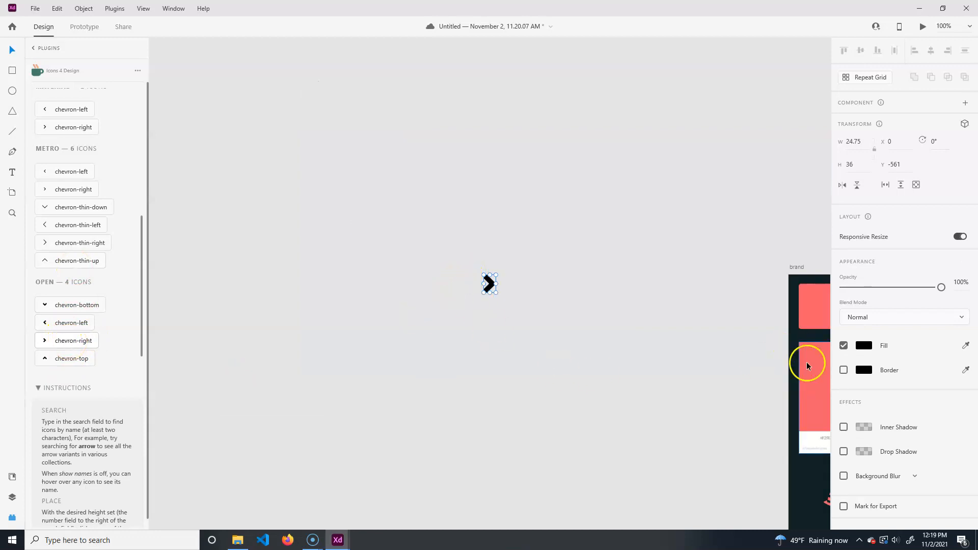
- Apply the coral red swatch to the chevron and move it beside the menu icon at about x 149, y 427
{"action": "left_click", "coordinate": [863, 346]}
{"action": "left_click", "coordinate": [805, 414]}
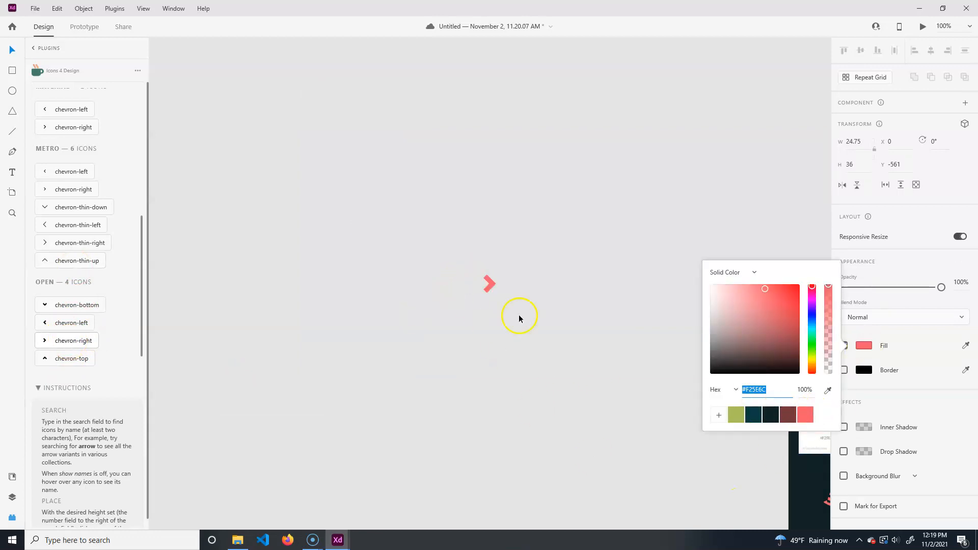
{"action": "left_click_drag", "start_coordinate": [489, 287], "coordinate": [534, 347]}
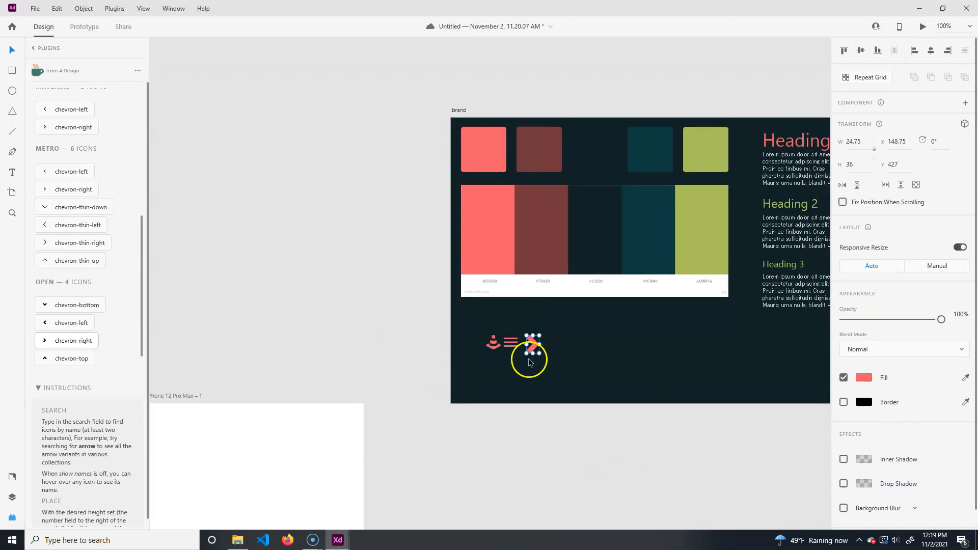
- Resize the chevron icon to about 19 × 28
{"action": "key", "text": "ctrl+equal"}
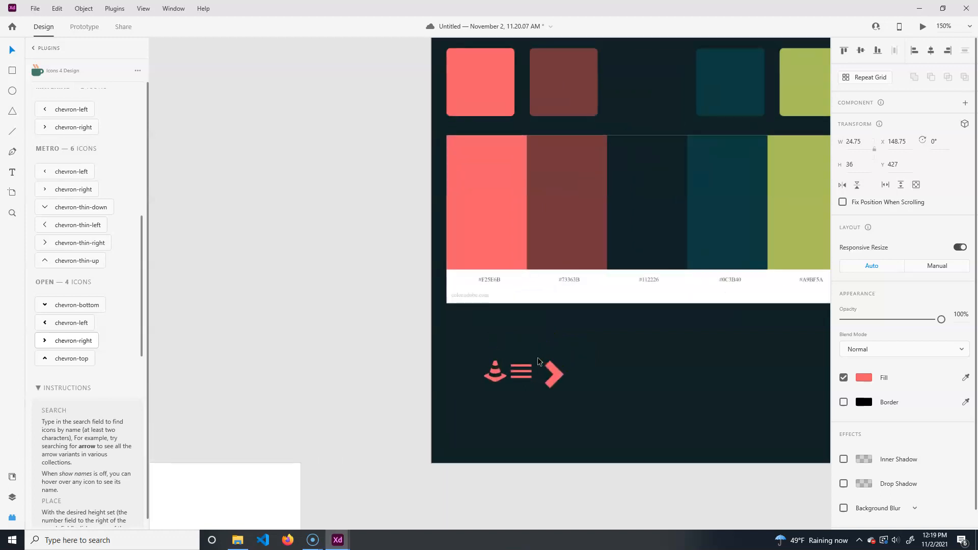
{"action": "left_click", "coordinate": [560, 388]}
{"action": "left_click_drag", "start_coordinate": [560, 386], "coordinate": [559, 386]}
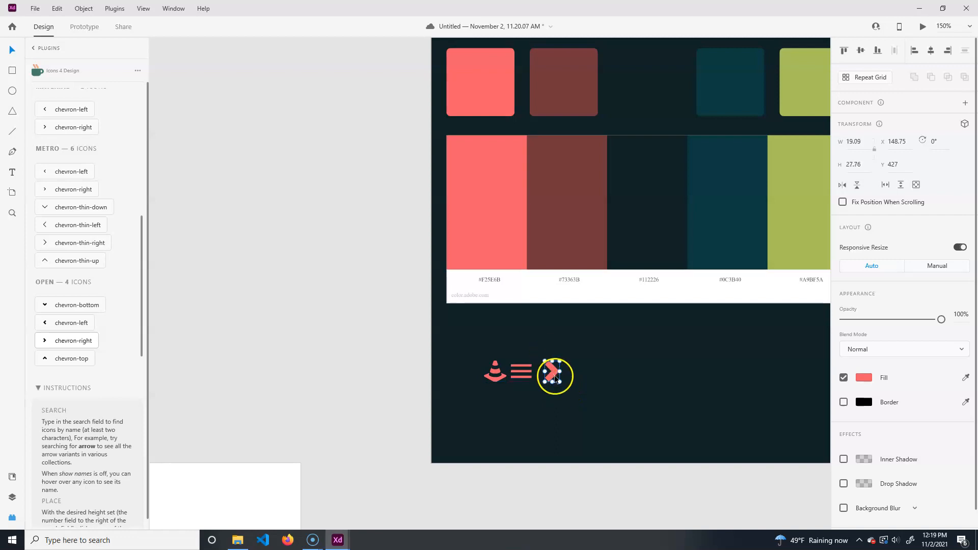
{"action": "left_click", "coordinate": [283, 313]}
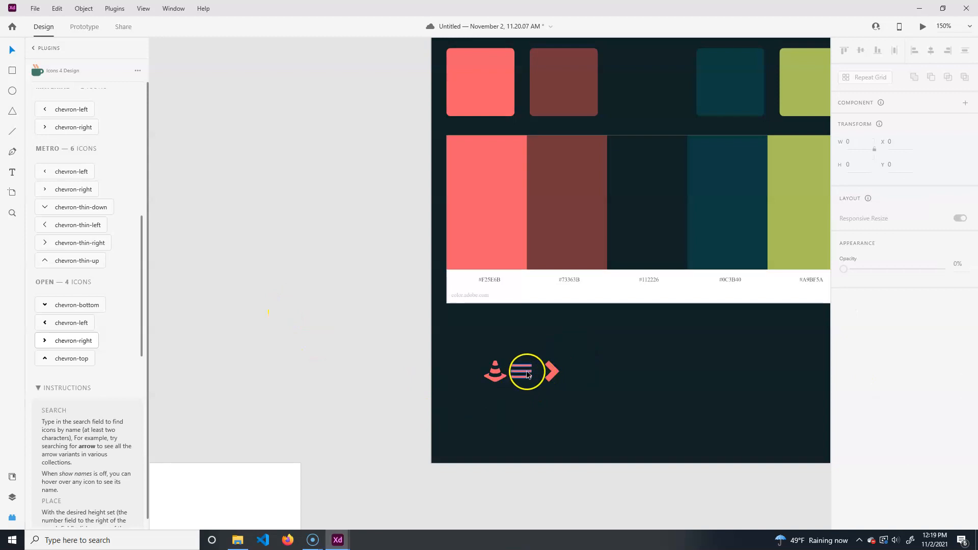
- Shift the menu icon slightly right to about x 109 to even the spacing between icons
{"action": "left_click", "coordinate": [526, 372]}
{"action": "left_click_drag", "start_coordinate": [522, 372], "coordinate": [528, 372]}
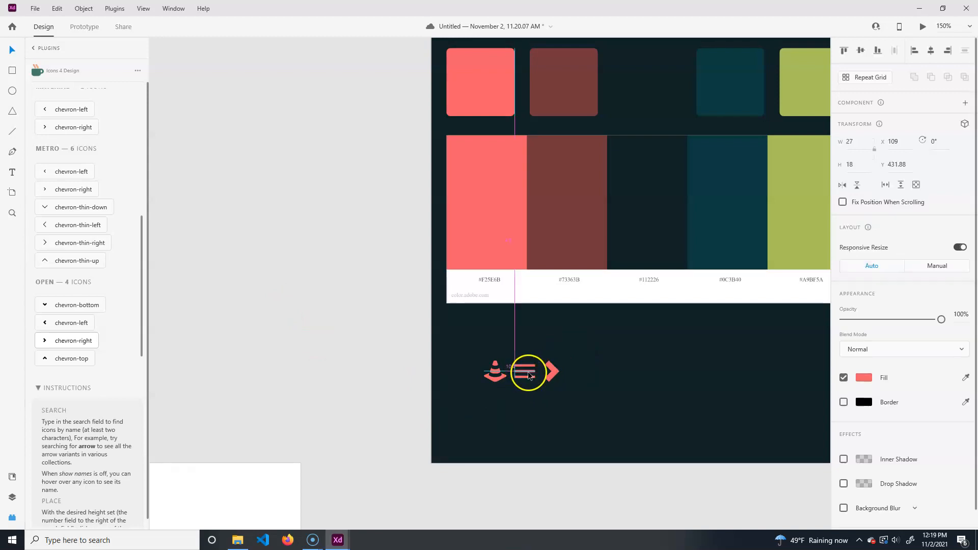
{"action": "left_click", "coordinate": [555, 414]}
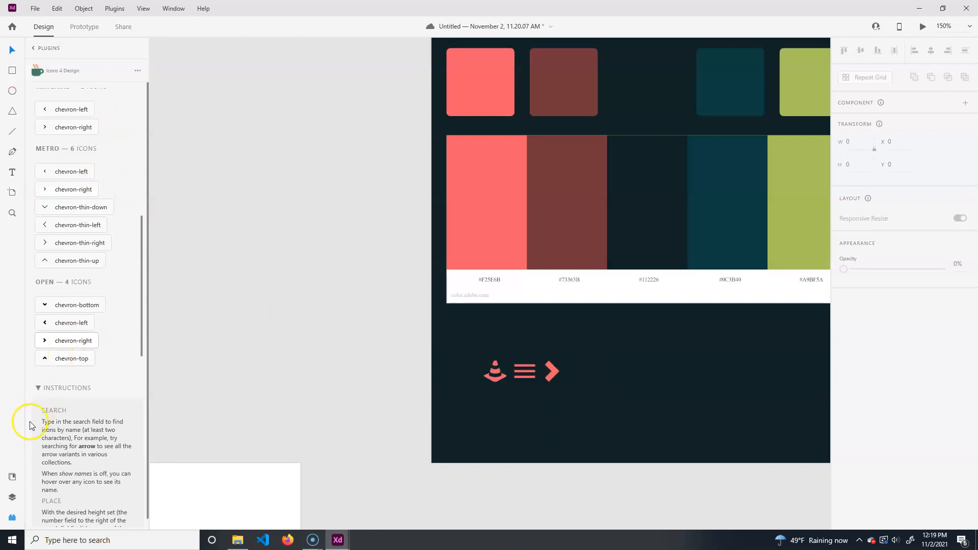
- Turn the cone, menu and chevron icons each into a component
{"action": "left_click", "coordinate": [494, 373]}
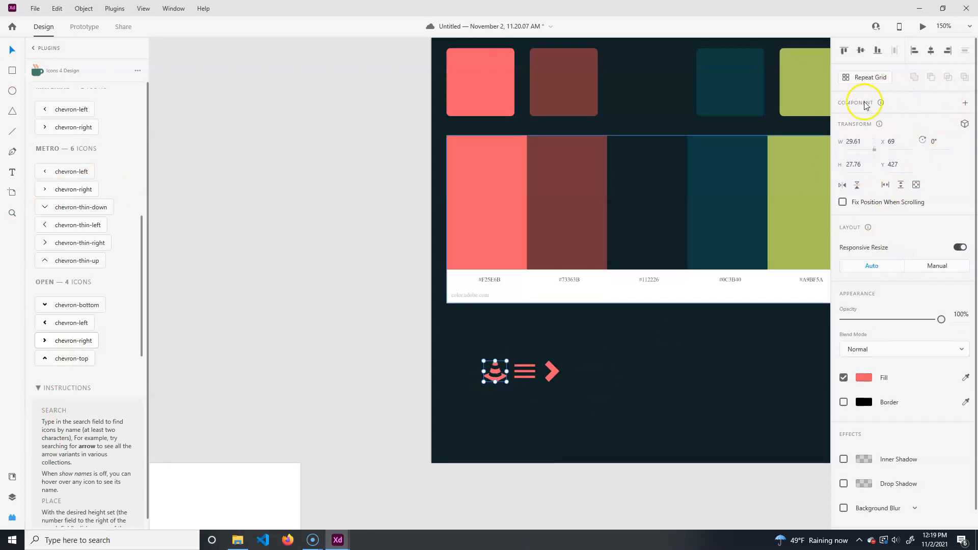
{"action": "left_click", "coordinate": [964, 102]}
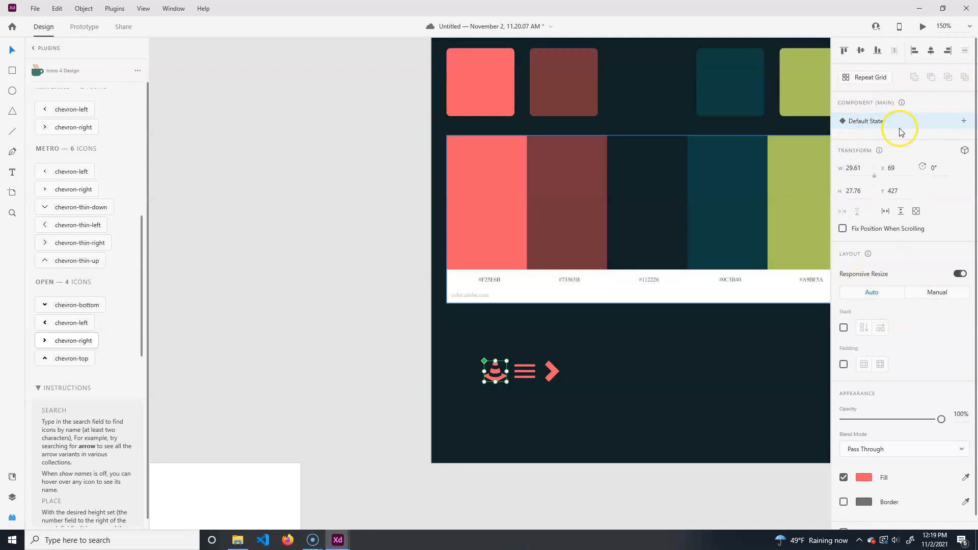
{"action": "left_click", "coordinate": [529, 373]}
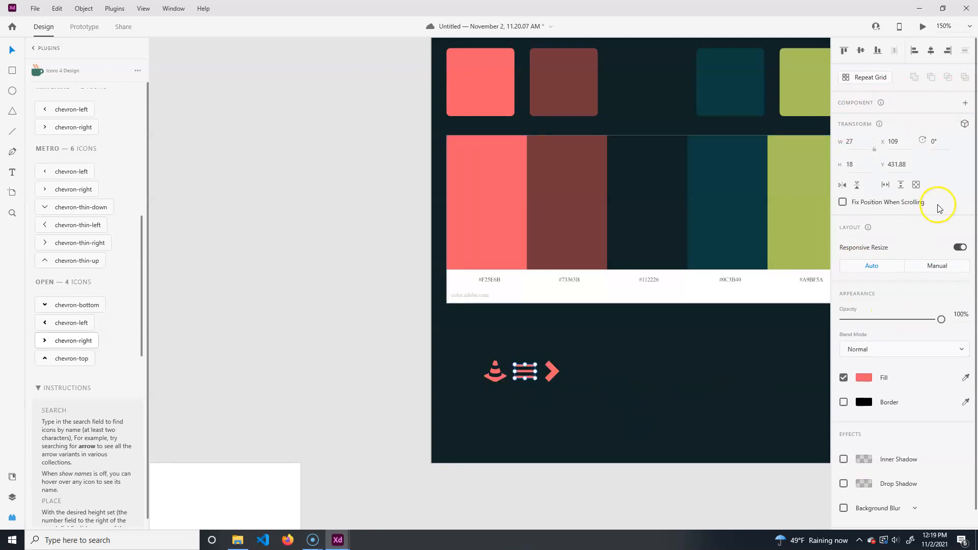
{"action": "left_click", "coordinate": [964, 104]}
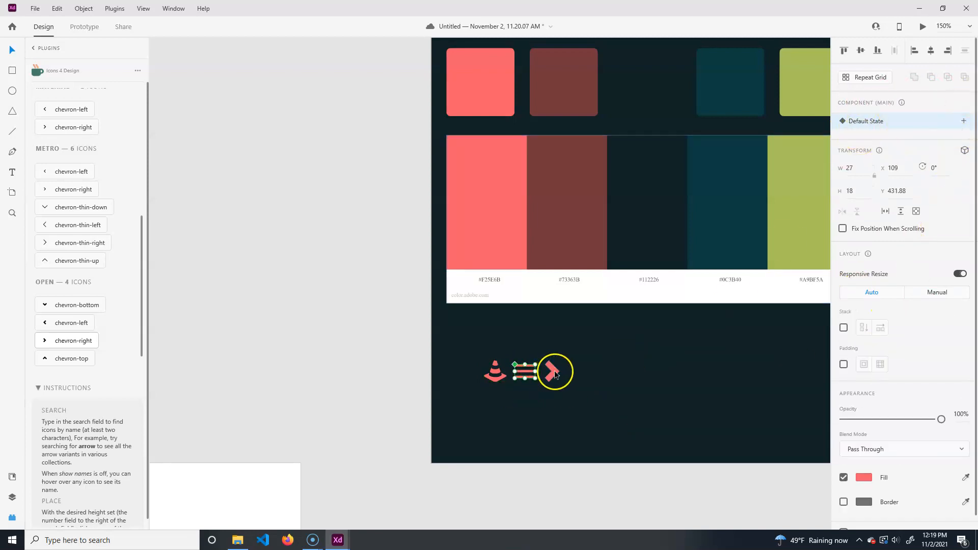
{"action": "left_click", "coordinate": [554, 374]}
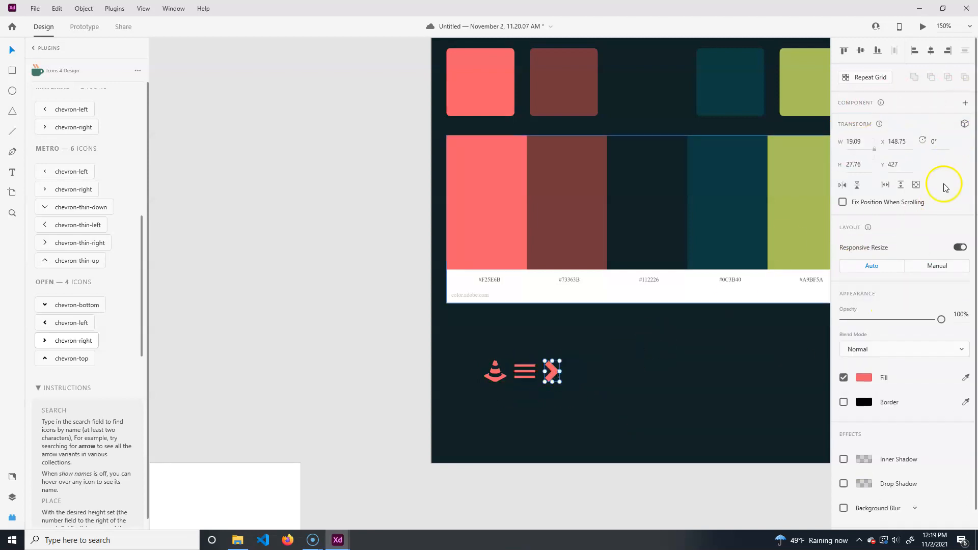
{"action": "left_click", "coordinate": [964, 105]}
- Drag an instance of the material-menu component from the document assets onto the artboard
{"action": "left_click", "coordinate": [13, 477]}
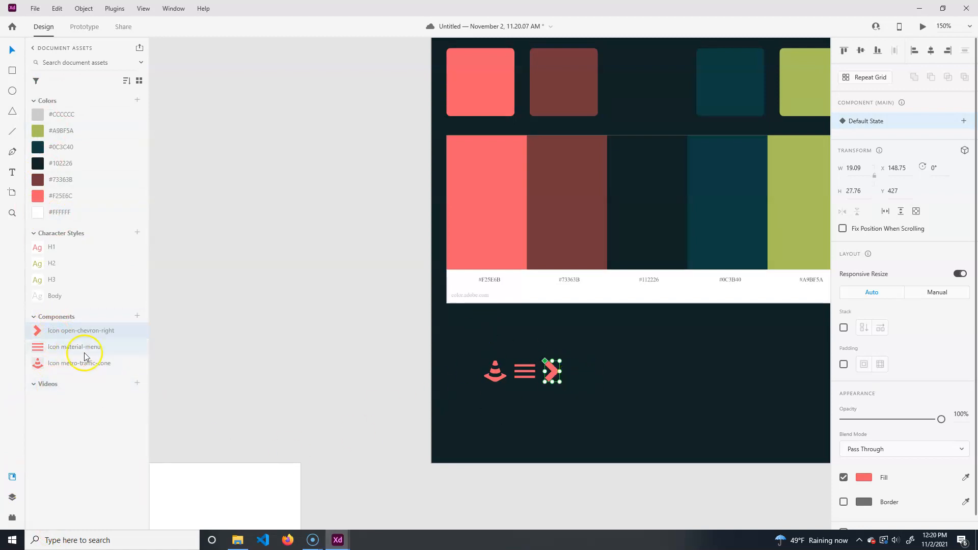
{"action": "left_click_drag", "start_coordinate": [66, 350], "coordinate": [639, 382]}
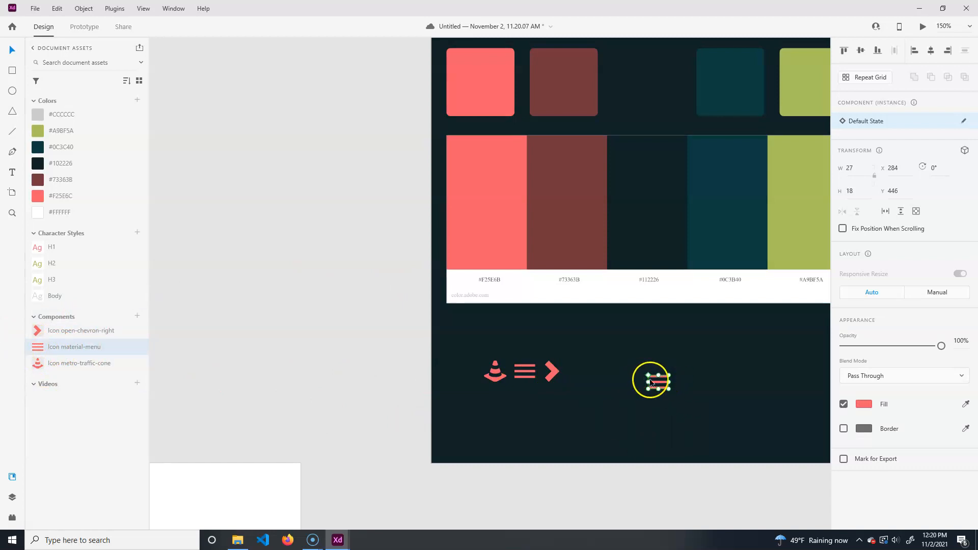
{"action": "left_click", "coordinate": [520, 367]}
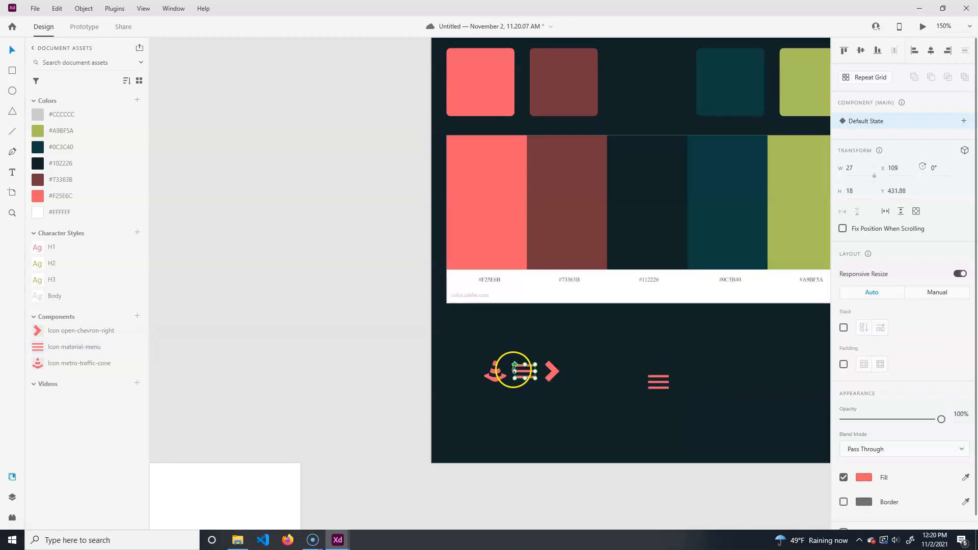
- Recolor the menu component to #A9BF5A, then set its fill back to #F25E6C
{"action": "left_click", "coordinate": [864, 477]}
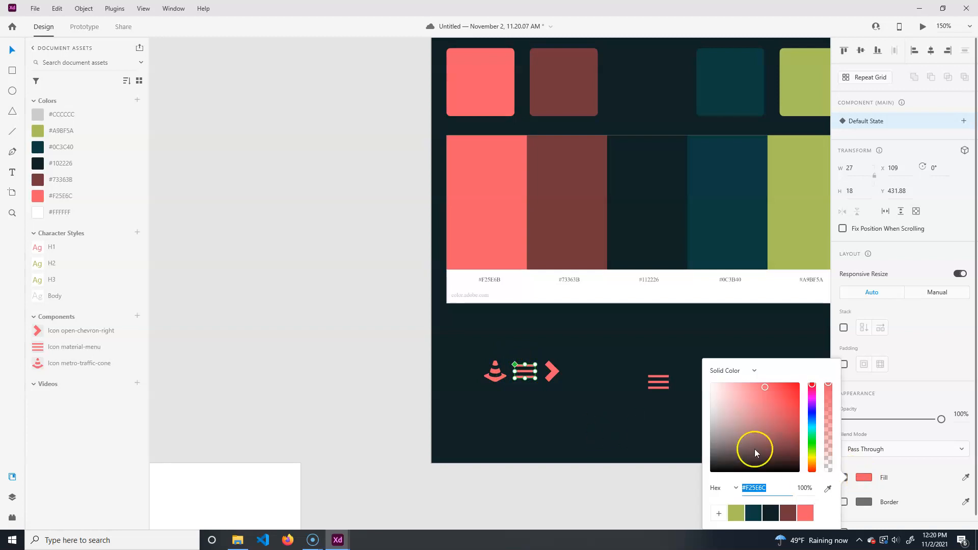
{"action": "left_click", "coordinate": [735, 513]}
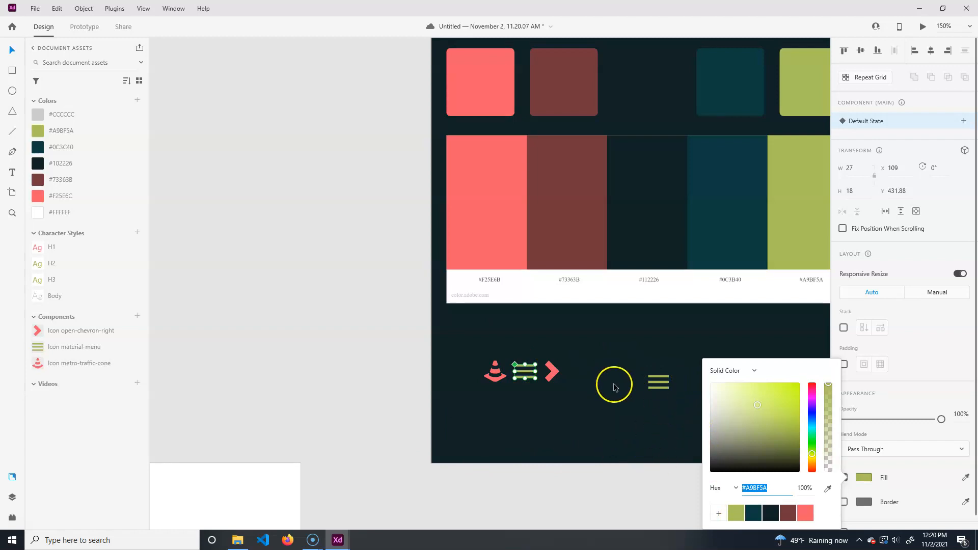
{"action": "left_click", "coordinate": [805, 513]}
{"action": "left_click", "coordinate": [606, 497]}
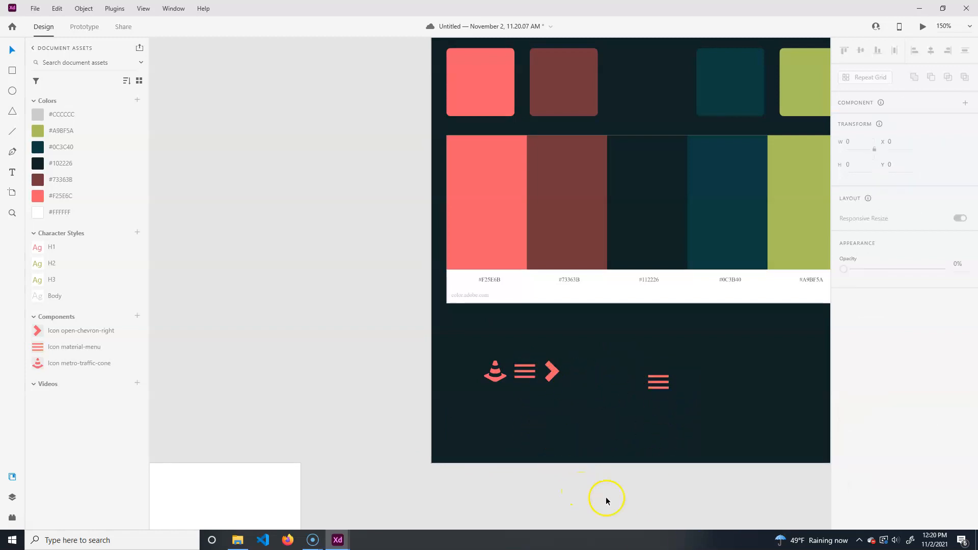
- Delete the menu component instance from the artboard
{"action": "left_click", "coordinate": [661, 381]}
{"action": "key", "text": "Delete"}
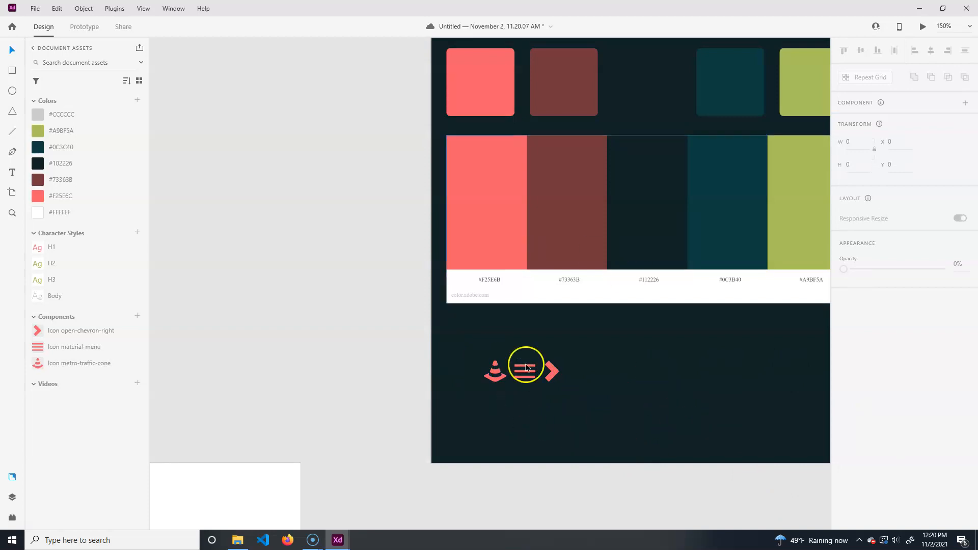
- Fill the iPhone 12 Pro Max – 1 artboard with #102226
{"action": "left_click_drag", "start_coordinate": [668, 397], "coordinate": [362, 400]}
{"action": "left_click_drag", "start_coordinate": [499, 358], "coordinate": [620, 414]}
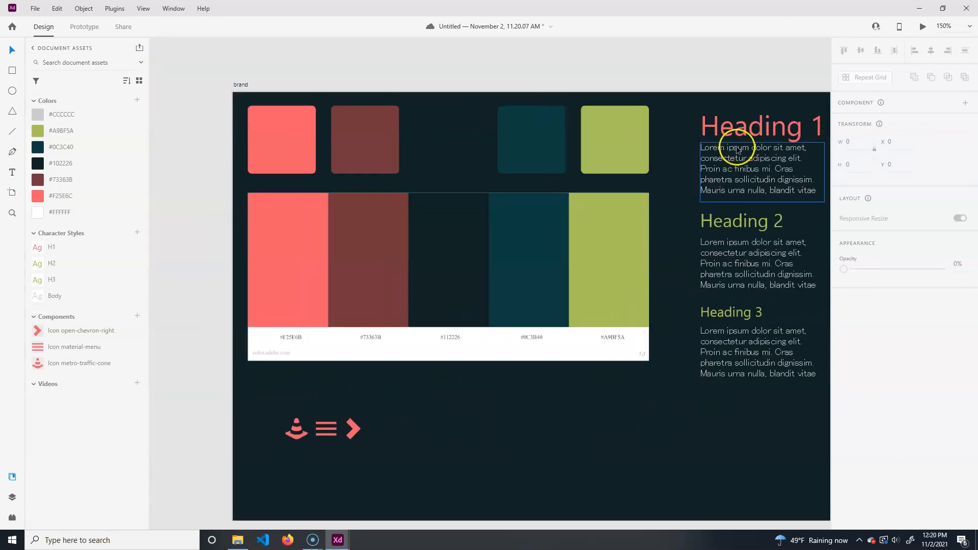
{"action": "left_click", "coordinate": [735, 126]}
{"action": "left_click_drag", "start_coordinate": [378, 414], "coordinate": [654, 356]}
{"action": "scroll", "coordinate": [420, 400], "scroll_direction": "down", "scroll_amount": 3}
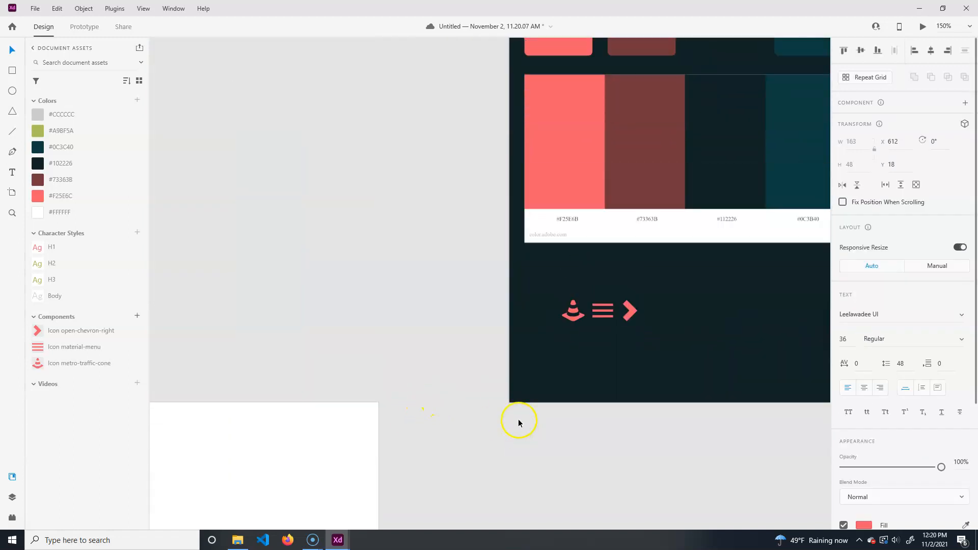
{"action": "scroll", "coordinate": [438, 428], "scroll_direction": "up", "scroll_amount": 3}
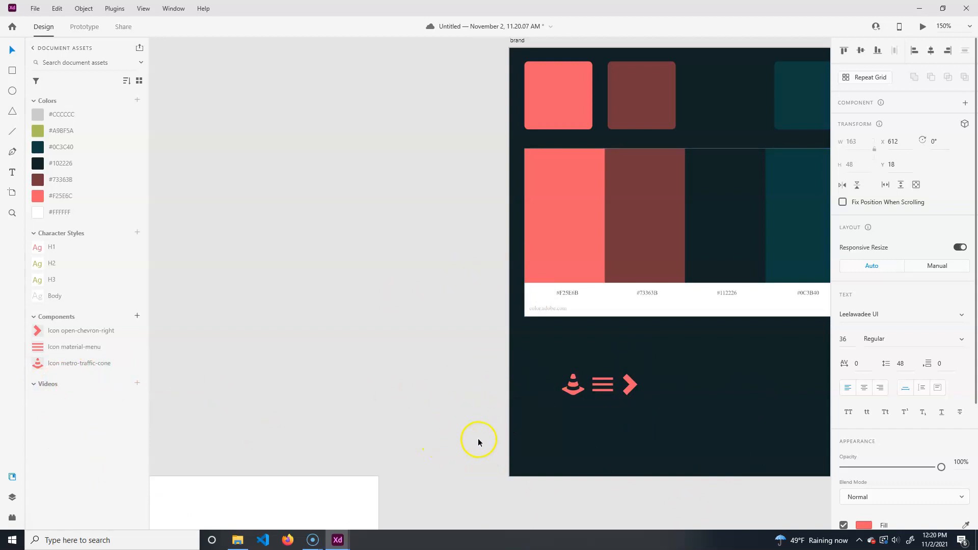
{"action": "scroll", "coordinate": [452, 442], "scroll_direction": "down", "scroll_amount": 5}
{"action": "scroll", "coordinate": [460, 454], "scroll_direction": "up", "scroll_amount": 5}
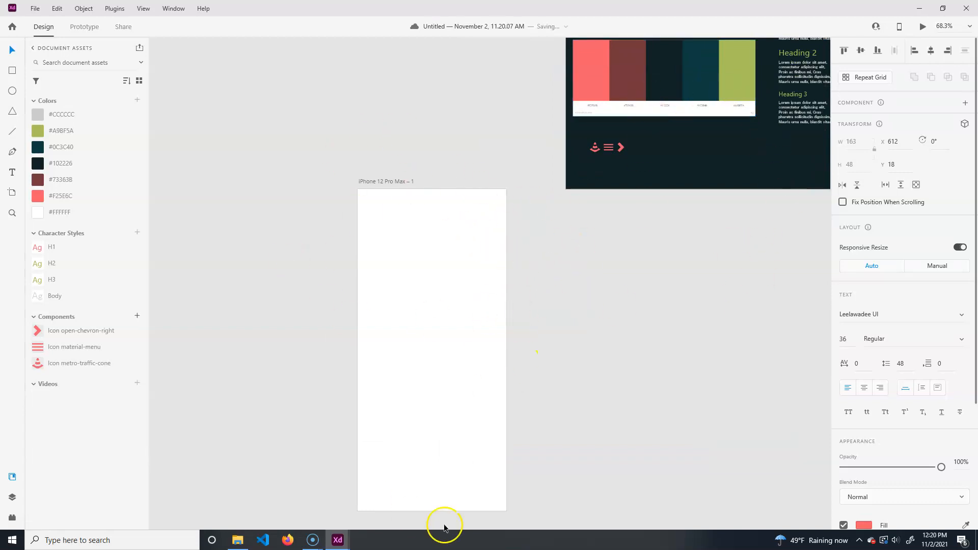
{"action": "left_click", "coordinate": [394, 181]}
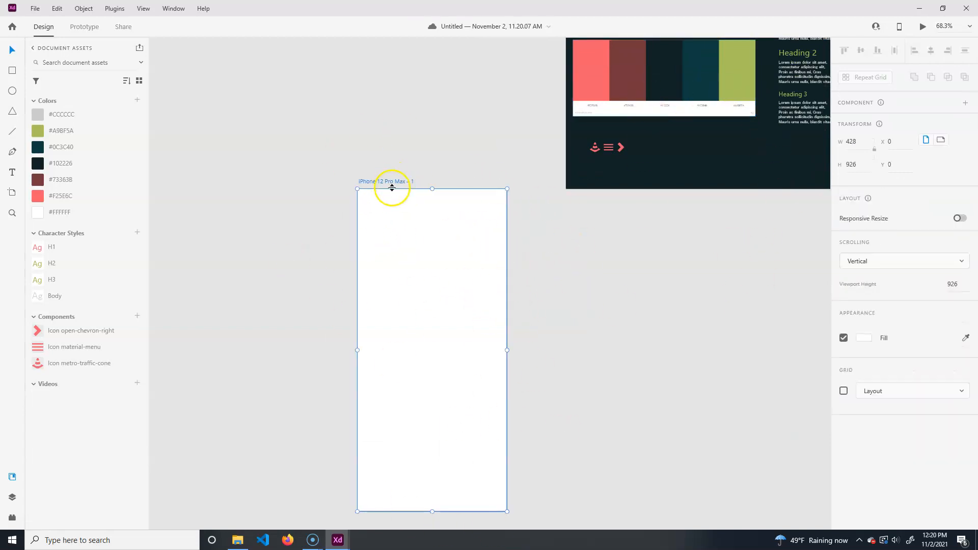
{"action": "left_click", "coordinate": [864, 338]}
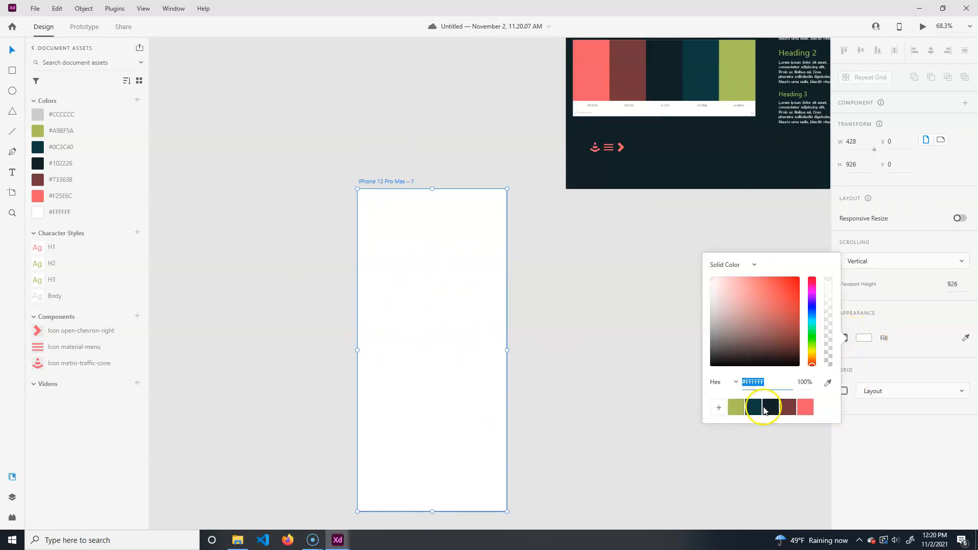
{"action": "left_click", "coordinate": [771, 410]}
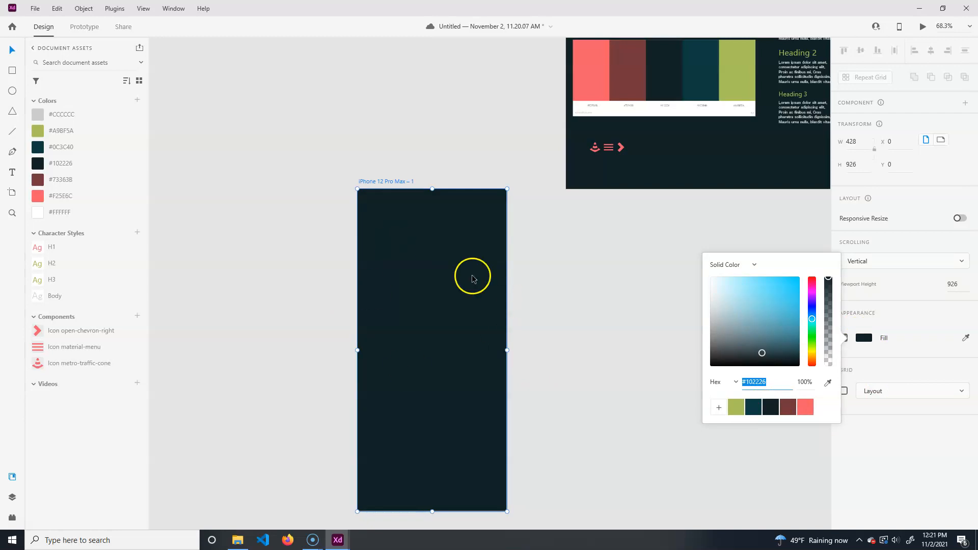
{"action": "left_click", "coordinate": [568, 337]}
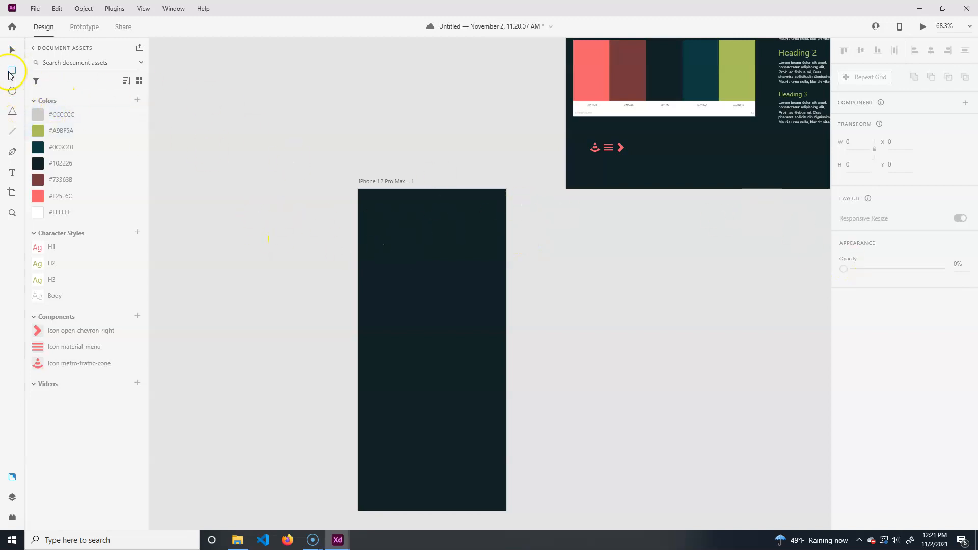
- Draw a header rectangle about 428 × 69 across the top of the phone artboard, with no border and a #733638 fill
{"action": "left_click", "coordinate": [12, 497]}
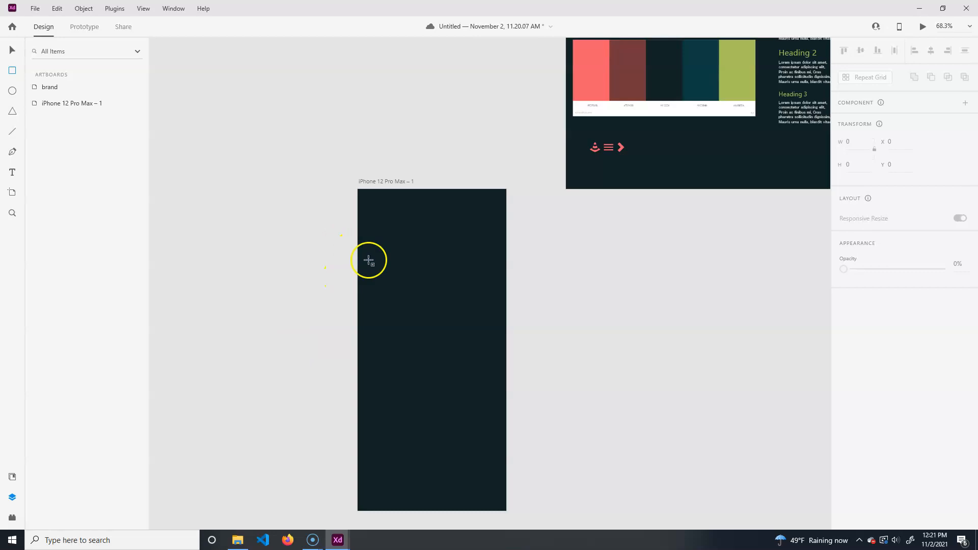
{"action": "mouse_move", "coordinate": [356, 189]}
{"action": "left_mouse_down"}
{"action": "mouse_move", "coordinate": [522, 229]}
{"action": "mouse_move", "coordinate": [507, 214]}
{"action": "left_mouse_up"}
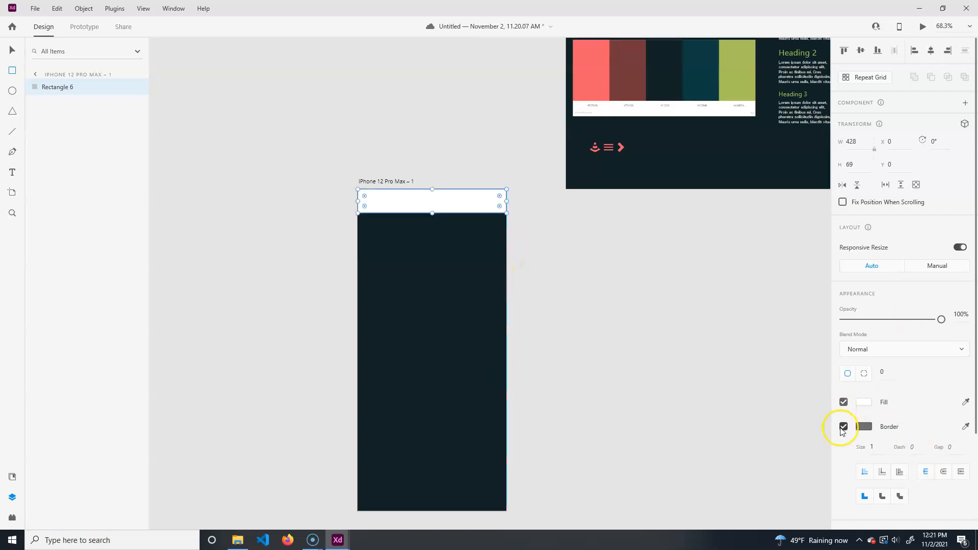
{"action": "left_click", "coordinate": [843, 426]}
{"action": "left_click", "coordinate": [864, 403]}
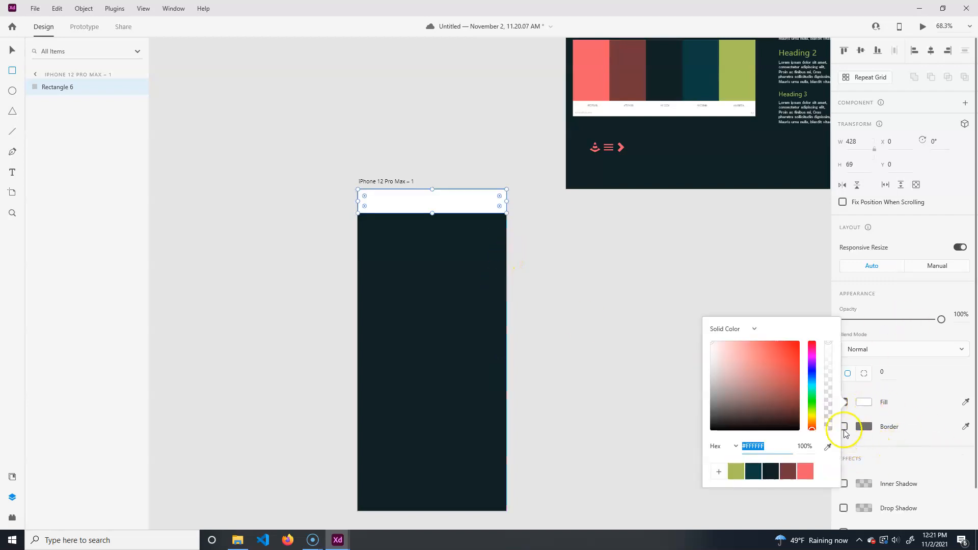
{"action": "left_click", "coordinate": [788, 477]}
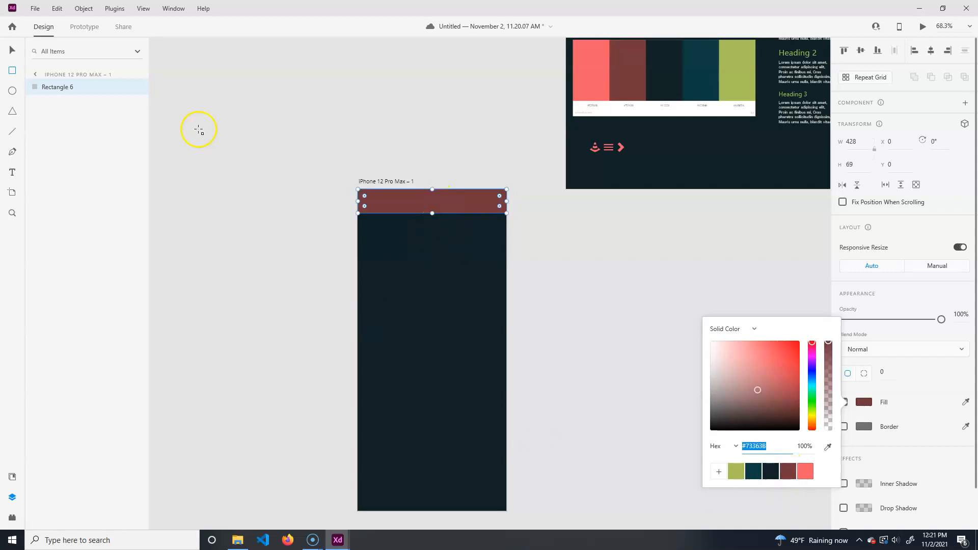
- Place a material-menu component instance at the left end of the header bar
{"action": "left_click", "coordinate": [13, 52]}
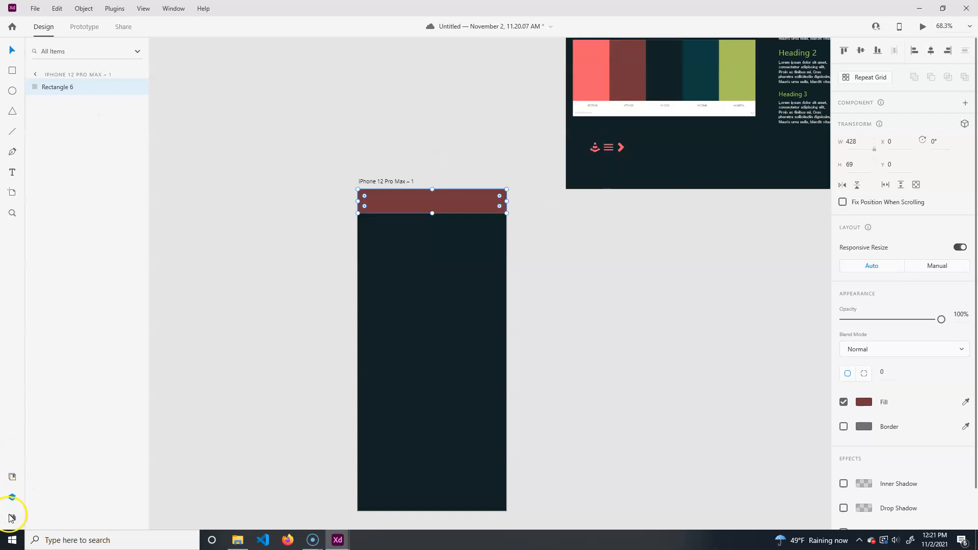
{"action": "left_click", "coordinate": [11, 475]}
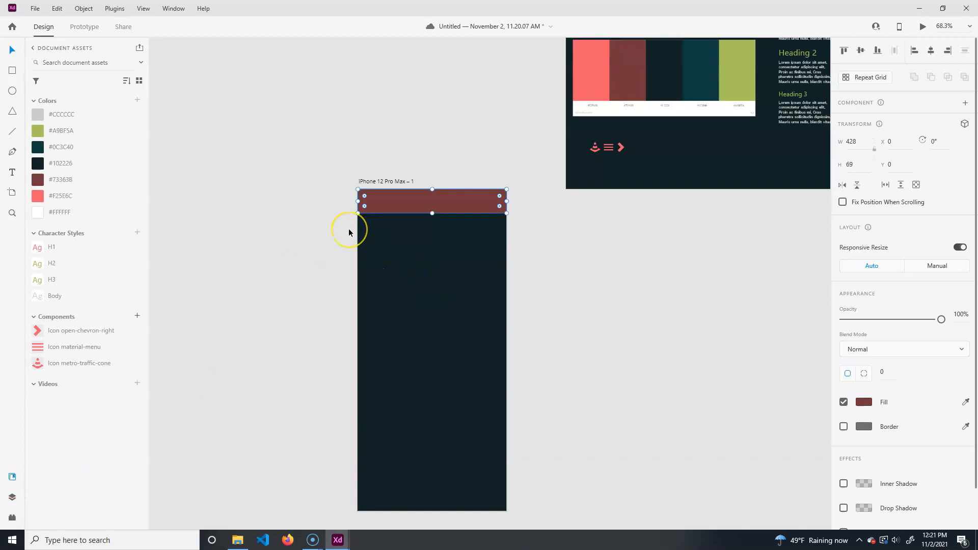
{"action": "key", "text": "ctrl+equal"}
{"action": "key", "text": "ctrl+equal"}
{"action": "key", "text": "BackSpace"}
{"action": "left_click_drag", "start_coordinate": [332, 190], "coordinate": [431, 176]}
{"action": "key", "text": "ctrl+z"}
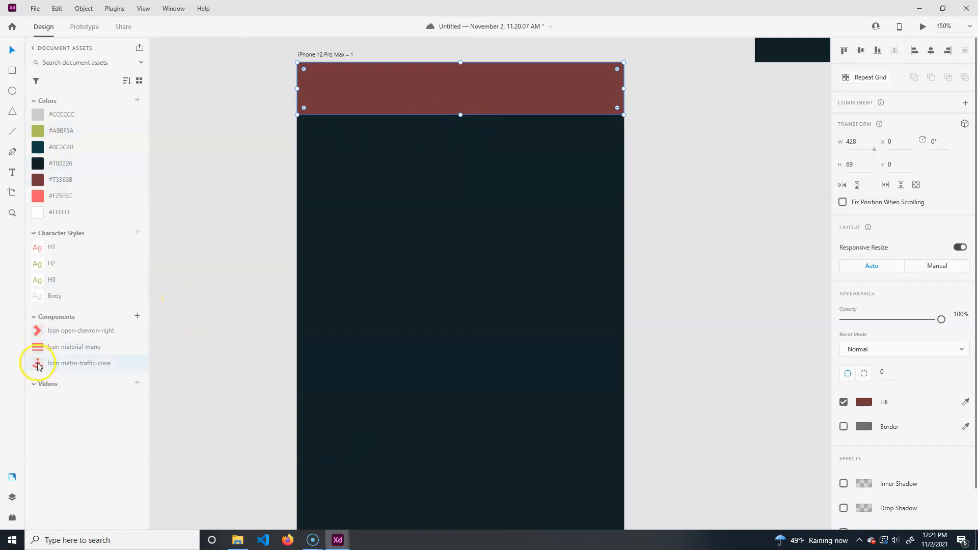
{"action": "left_click_drag", "start_coordinate": [37, 353], "coordinate": [322, 88]}
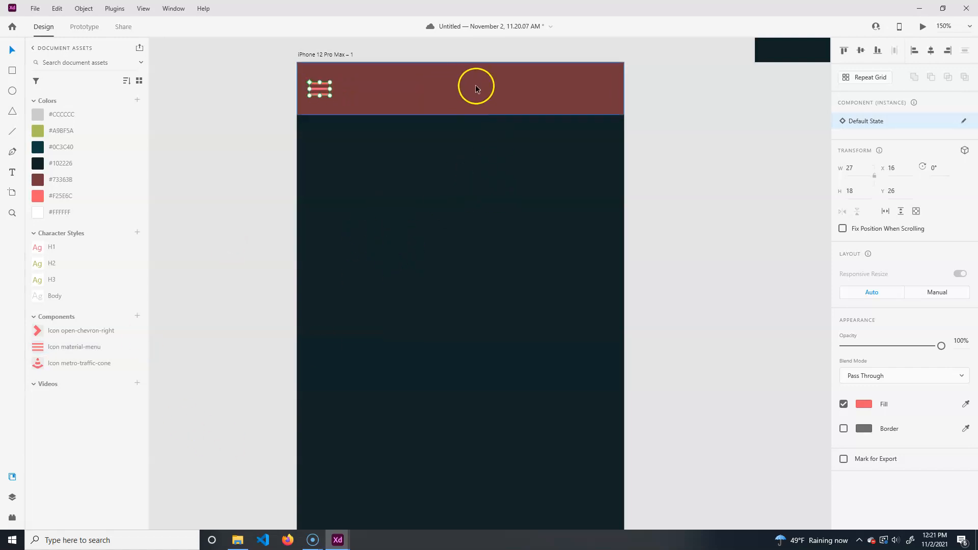
- Place a traffic-cone component instance in the header and center it horizontally on the artboard
{"action": "left_click_drag", "start_coordinate": [397, 124], "coordinate": [449, 89]}
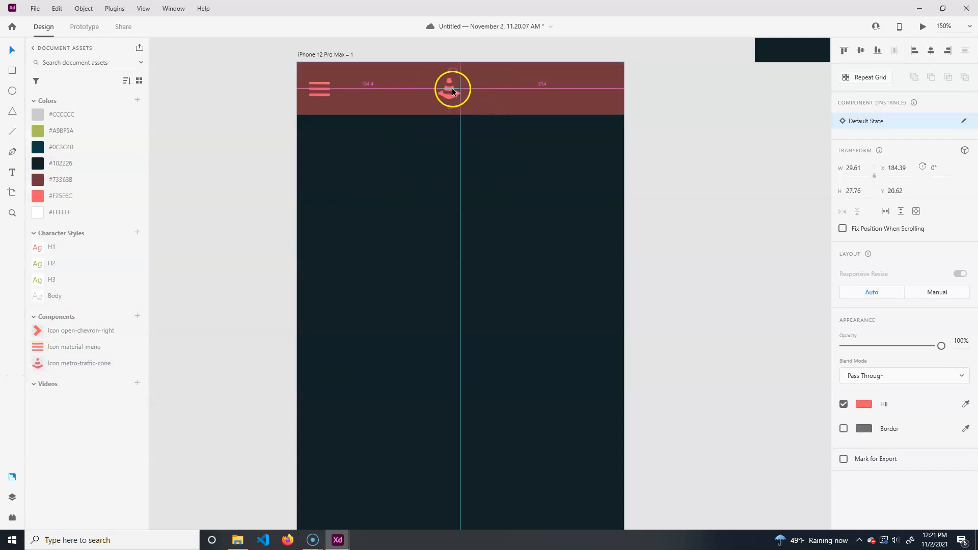
{"action": "left_click", "coordinate": [929, 51]}
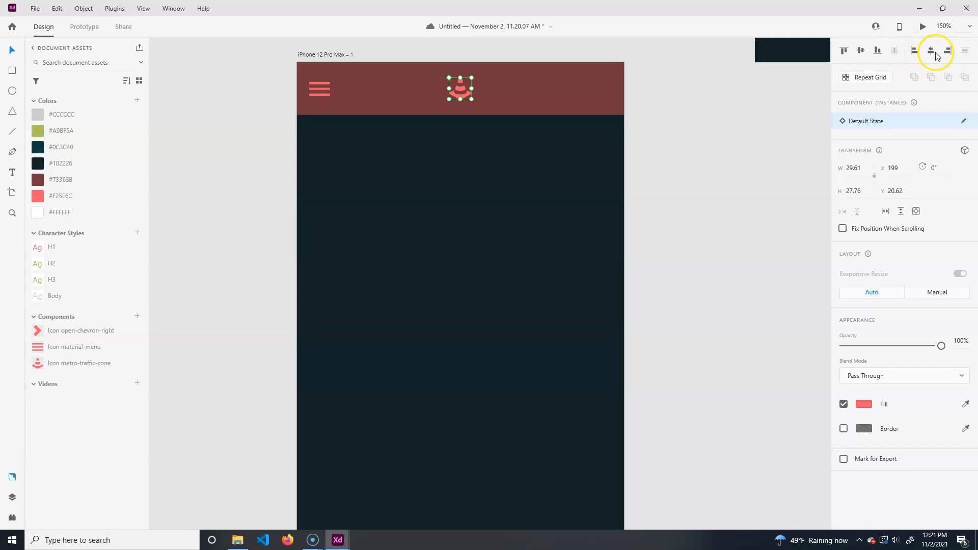
- Vertically center the menu and cone icons within the header bar
{"action": "left_click", "coordinate": [537, 96], "text": "shift"}
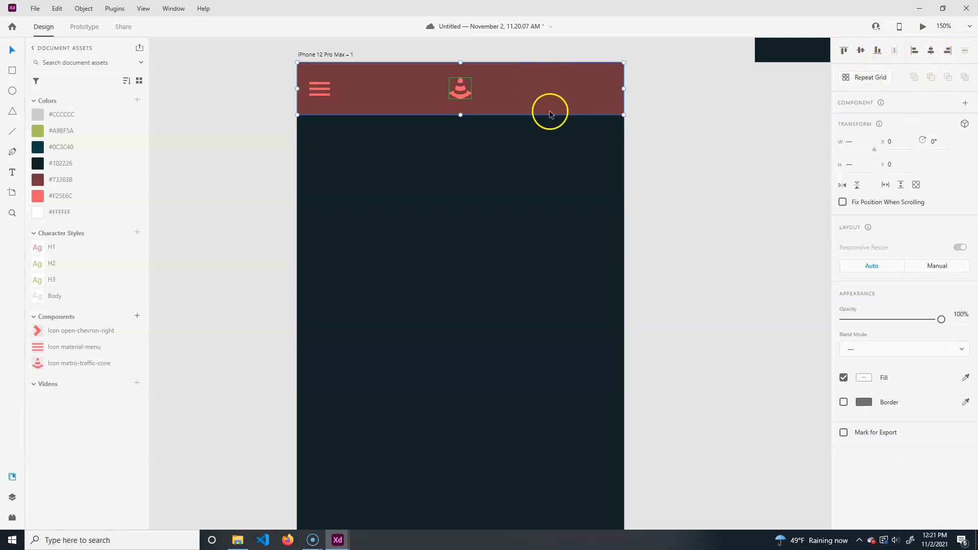
{"action": "left_click", "coordinate": [860, 52]}
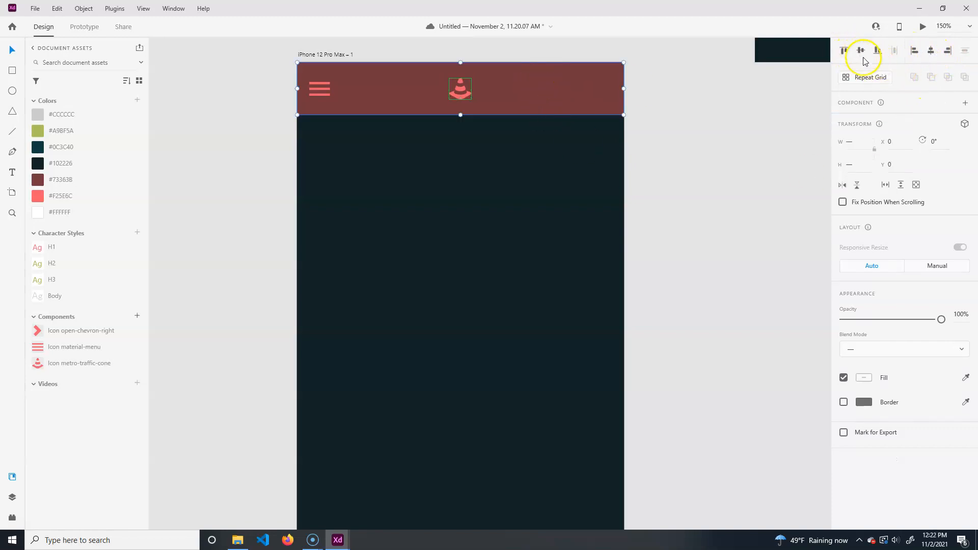
{"action": "left_click", "coordinate": [326, 88]}
{"action": "left_click", "coordinate": [395, 91], "text": "shift"}
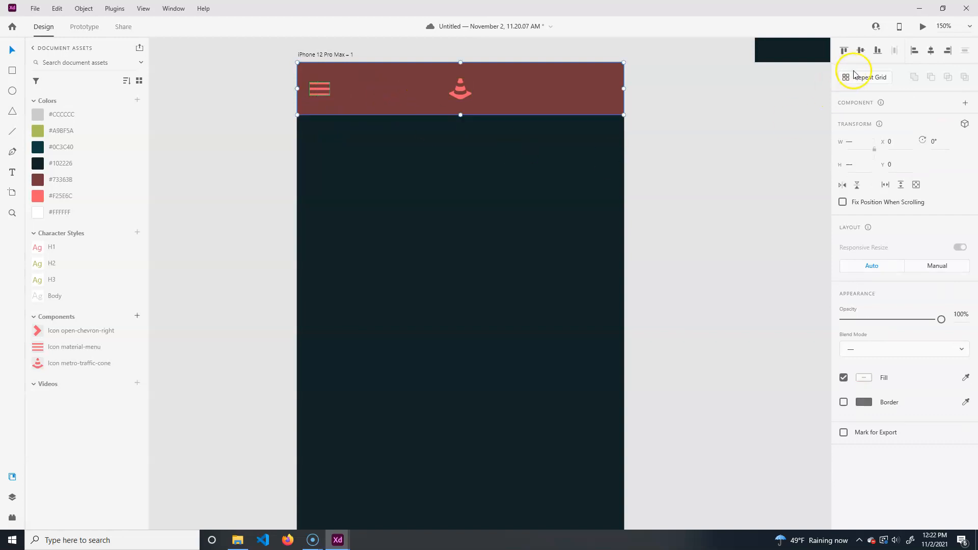
{"action": "left_click", "coordinate": [258, 131]}
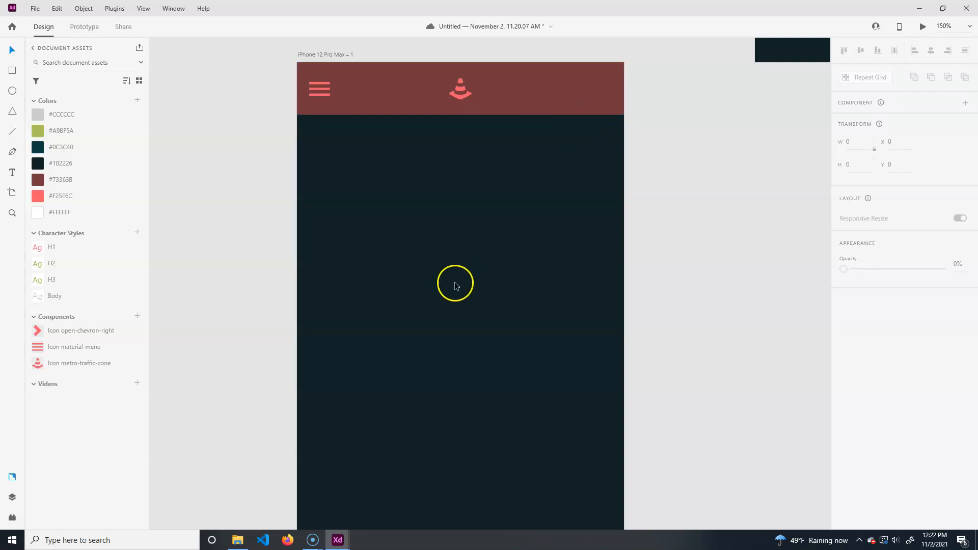
- Search the Icons 4 Design plugin for search icons
{"action": "left_click", "coordinate": [12, 516]}
{"action": "left_click", "coordinate": [51, 71]}
{"action": "type", "text": "search"}
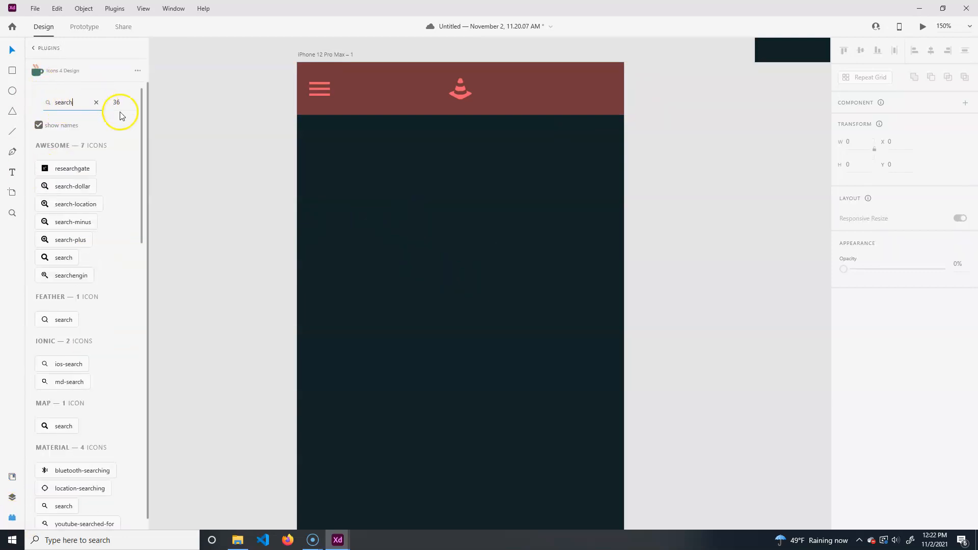
{"action": "left_click_drag", "start_coordinate": [661, 219], "coordinate": [297, 472]}
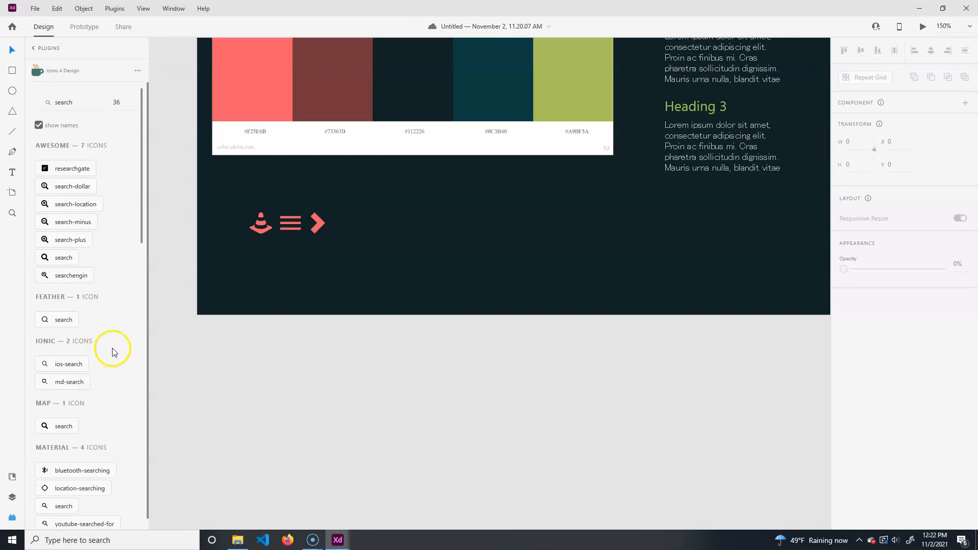
{"action": "scroll", "coordinate": [61, 427], "scroll_direction": "down", "scroll_amount": 4}
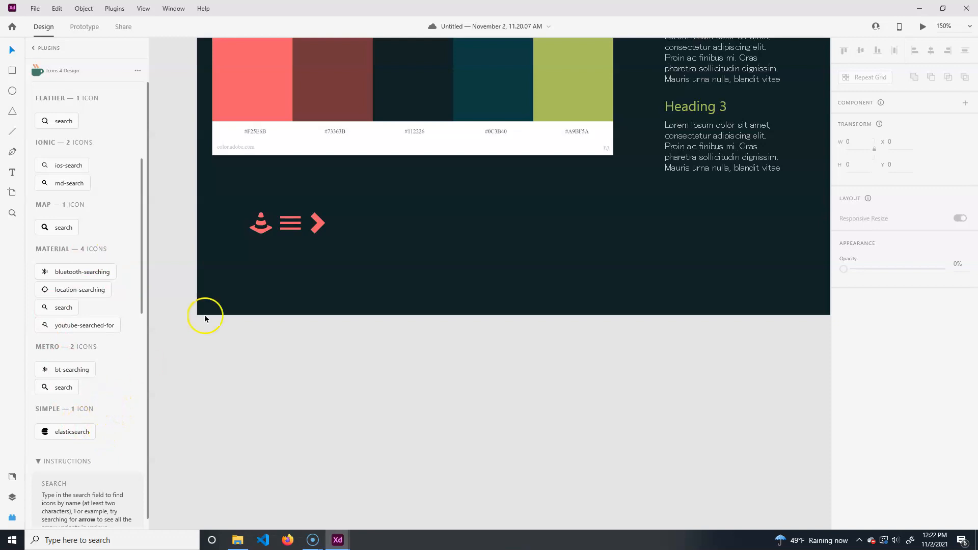
- Insert the Metro search icon, then delete it
{"action": "left_click", "coordinate": [52, 389]}
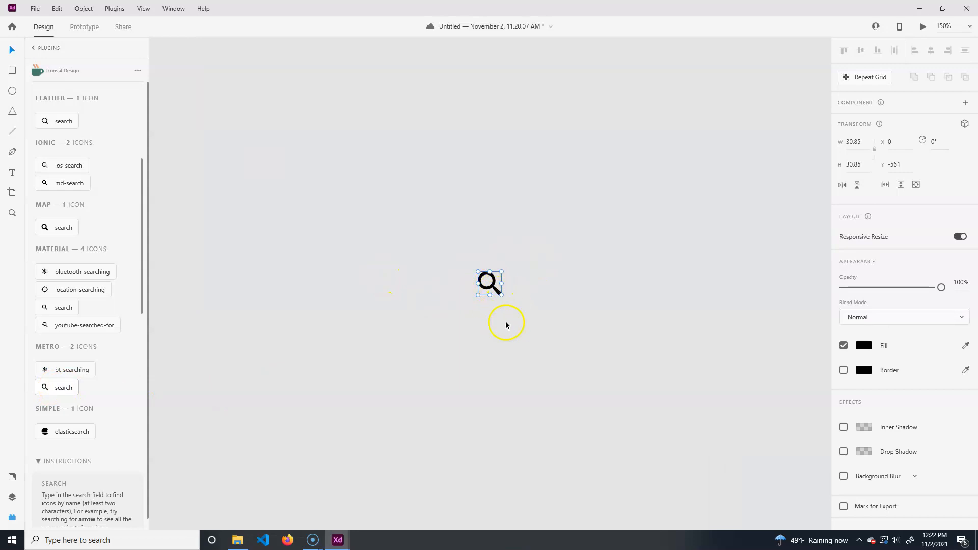
{"action": "key", "text": "Delete"}
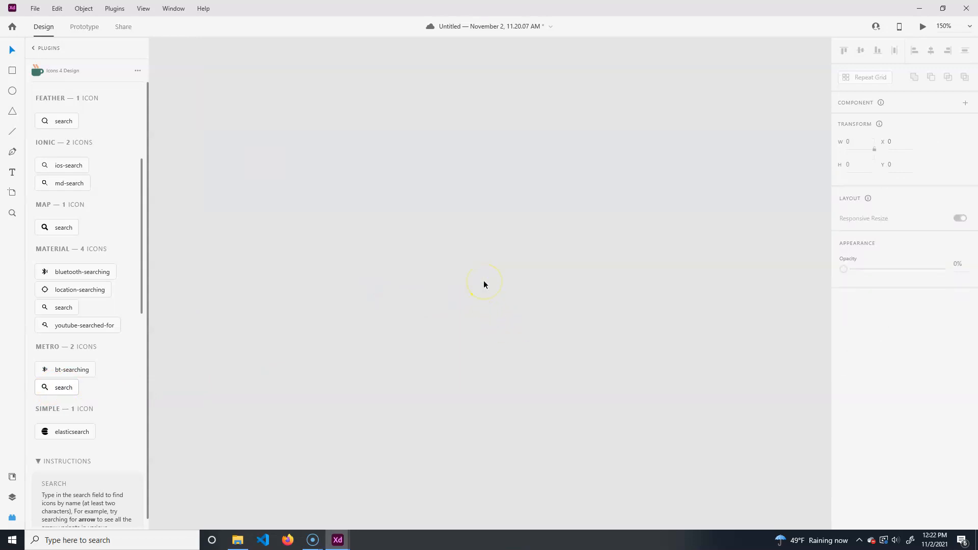
- Insert the Map search icon and move it beside the chevron icon on the brand artboard
{"action": "left_click", "coordinate": [56, 227]}
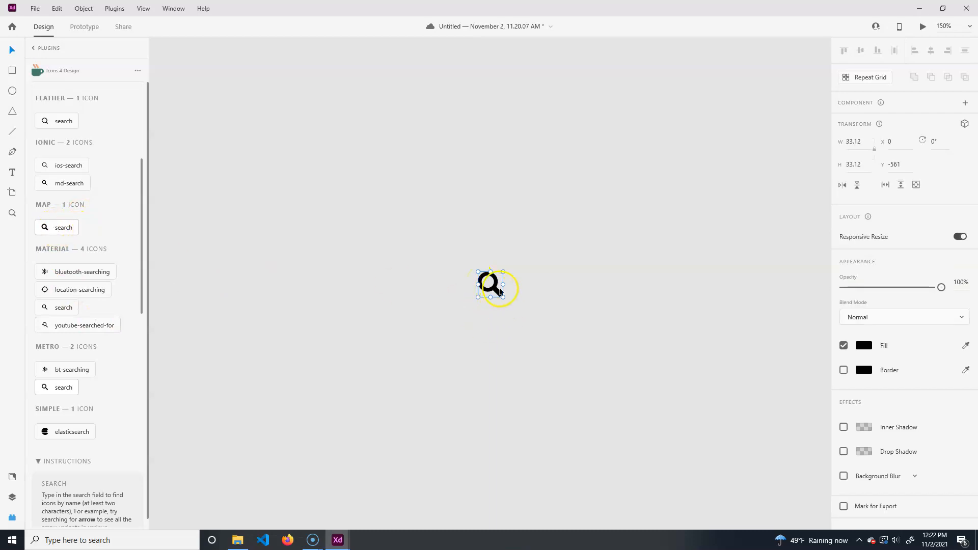
{"action": "left_click_drag", "start_coordinate": [498, 295], "coordinate": [754, 391]}
{"action": "key", "text": "space"}
{"action": "left_click_drag", "start_coordinate": [679, 440], "coordinate": [218, 318]}
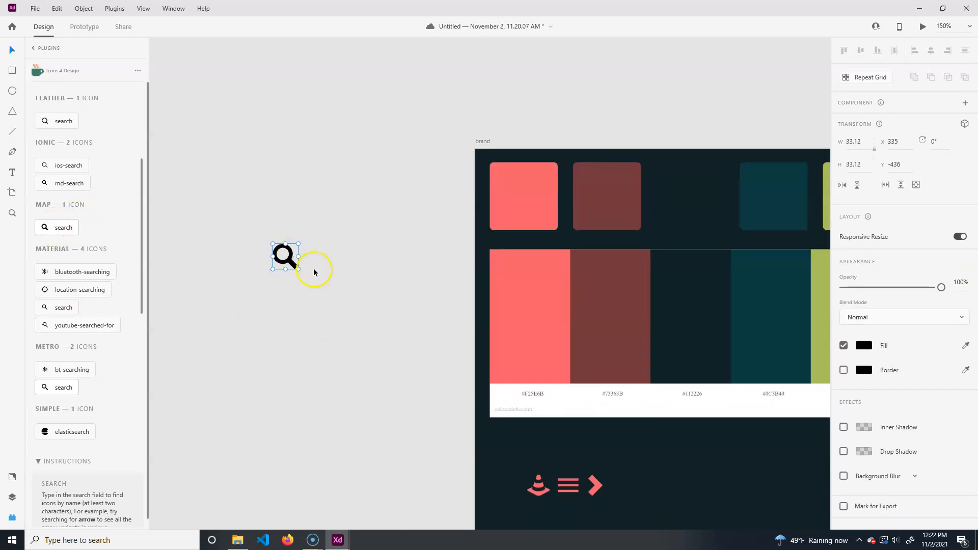
{"action": "left_click_drag", "start_coordinate": [289, 265], "coordinate": [626, 488]}
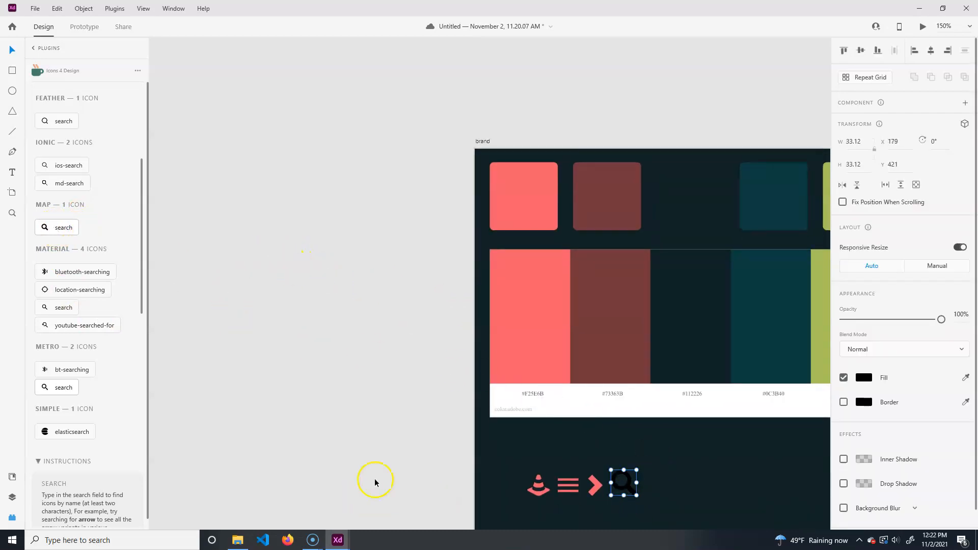
{"action": "key", "text": "space"}
{"action": "left_click_drag", "start_coordinate": [375, 480], "coordinate": [187, 359]}
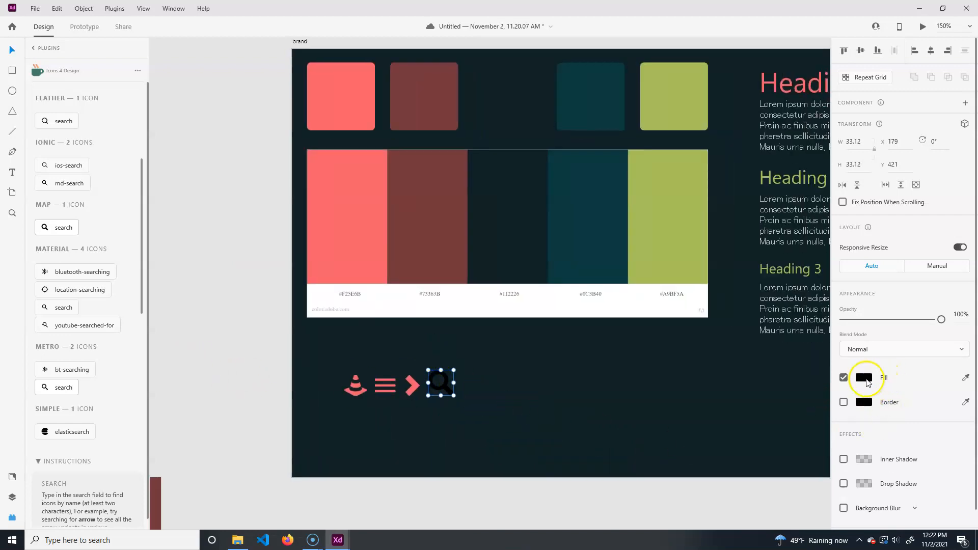
- Fill the map search icon with brand color #F25E6C and make it a component
{"action": "left_click", "coordinate": [866, 379]}
{"action": "left_click", "coordinate": [805, 447]}
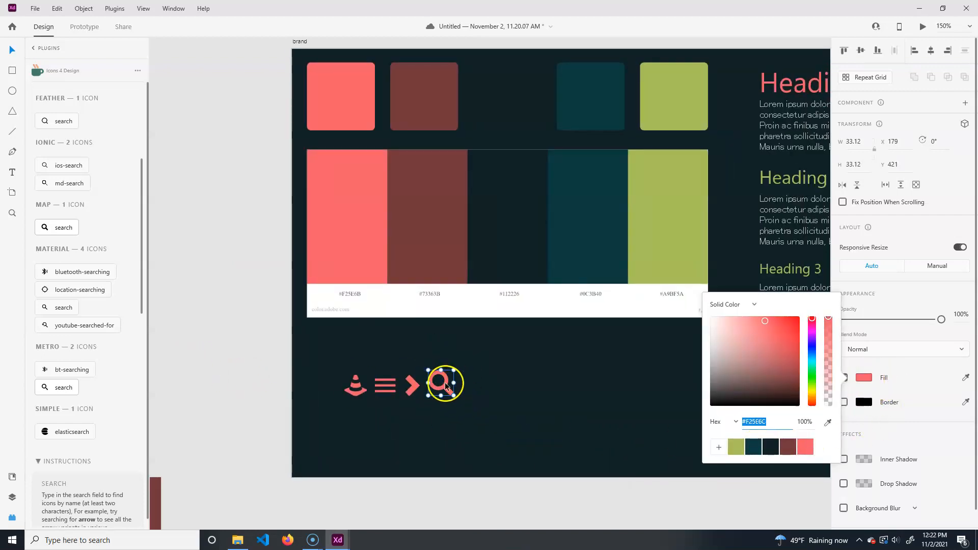
{"action": "left_click", "coordinate": [966, 104]}
- Place the map-search component from the document assets at the right end of the phone screen's header bar
{"action": "left_click", "coordinate": [265, 428]}
{"action": "left_click_drag", "start_coordinate": [264, 428], "coordinate": [479, 267]}
{"action": "left_click_drag", "start_coordinate": [335, 354], "coordinate": [583, 273]}
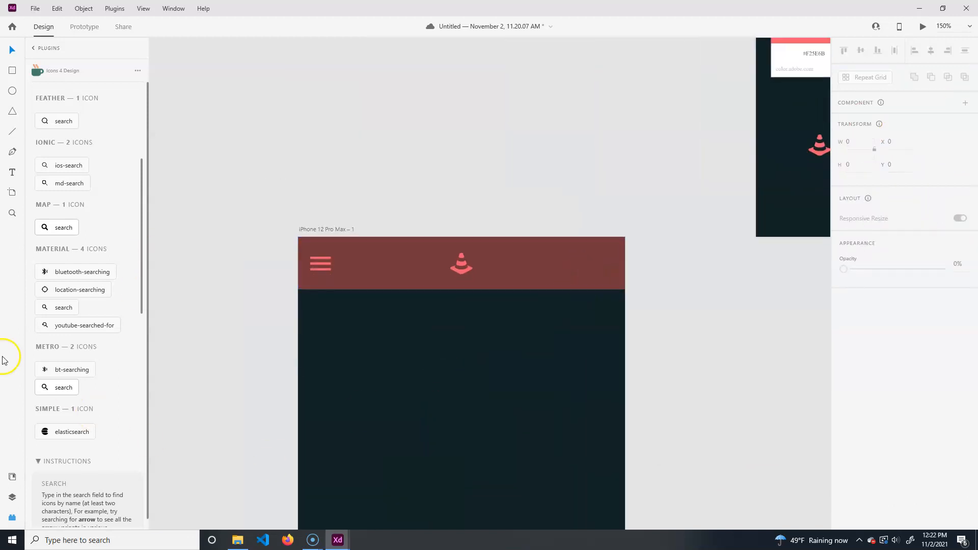
{"action": "left_click", "coordinate": [12, 497]}
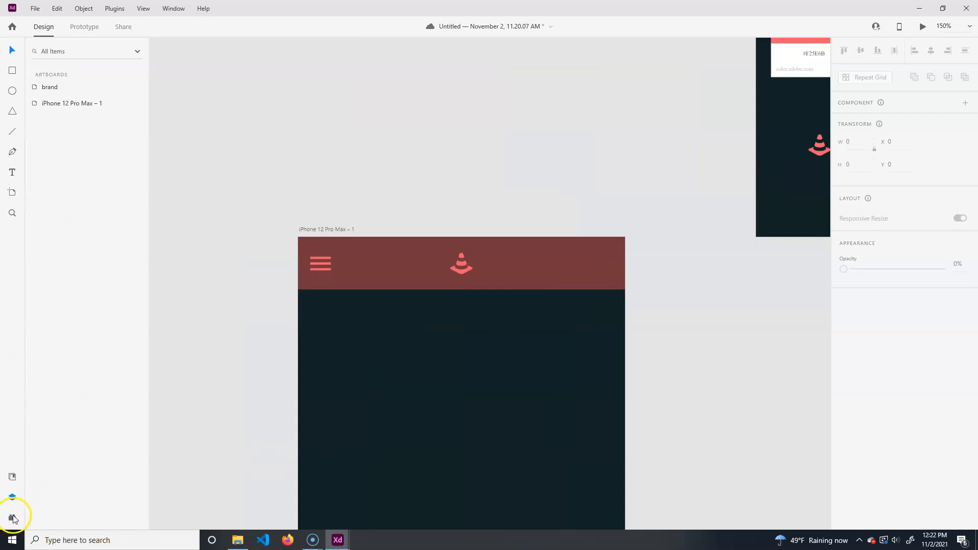
{"action": "left_click", "coordinate": [12, 476]}
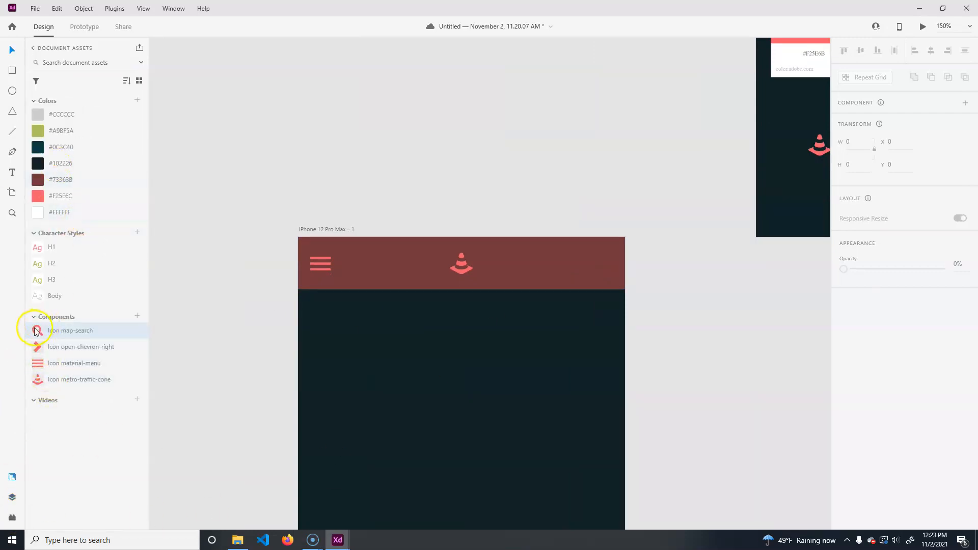
{"action": "left_click_drag", "start_coordinate": [36, 332], "coordinate": [589, 273]}
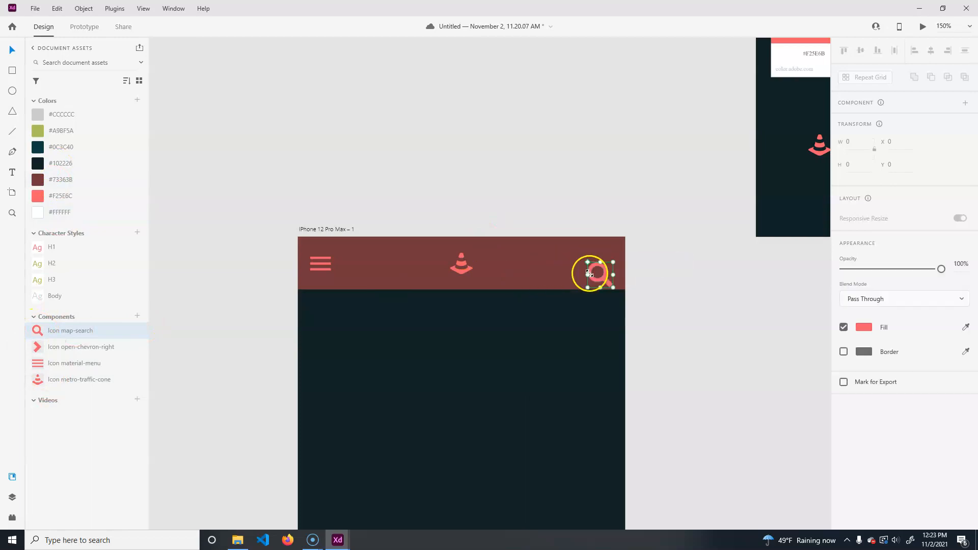
- Vertically center the search icon in the header bar and shift it slightly toward the right edge
{"action": "left_click", "coordinate": [546, 253], "text": "shift"}
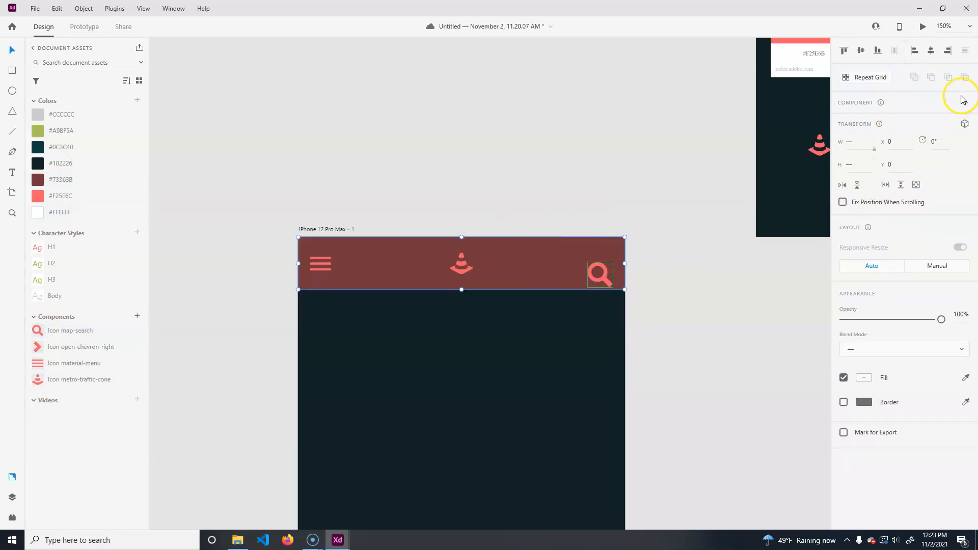
{"action": "left_click", "coordinate": [861, 50]}
{"action": "left_click", "coordinate": [595, 299]}
{"action": "mouse_move", "coordinate": [603, 265]}
{"action": "left_mouse_down"}
{"action": "mouse_move", "coordinate": [594, 272]}
{"action": "mouse_move", "coordinate": [608, 273]}
{"action": "left_mouse_up"}
{"action": "left_click", "coordinate": [627, 443]}
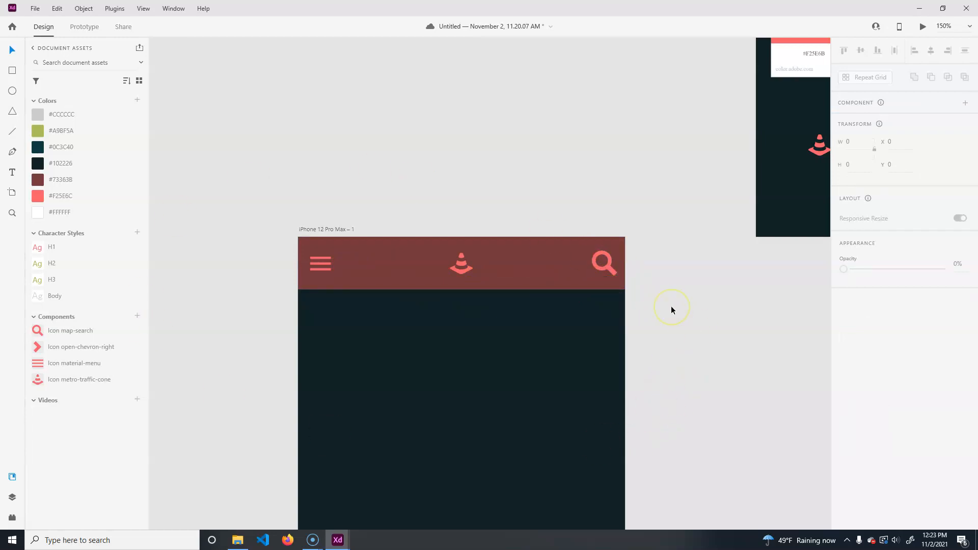
{"action": "key", "text": "ctrl+minus"}
{"action": "left_click_drag", "start_coordinate": [668, 323], "coordinate": [639, 172]}
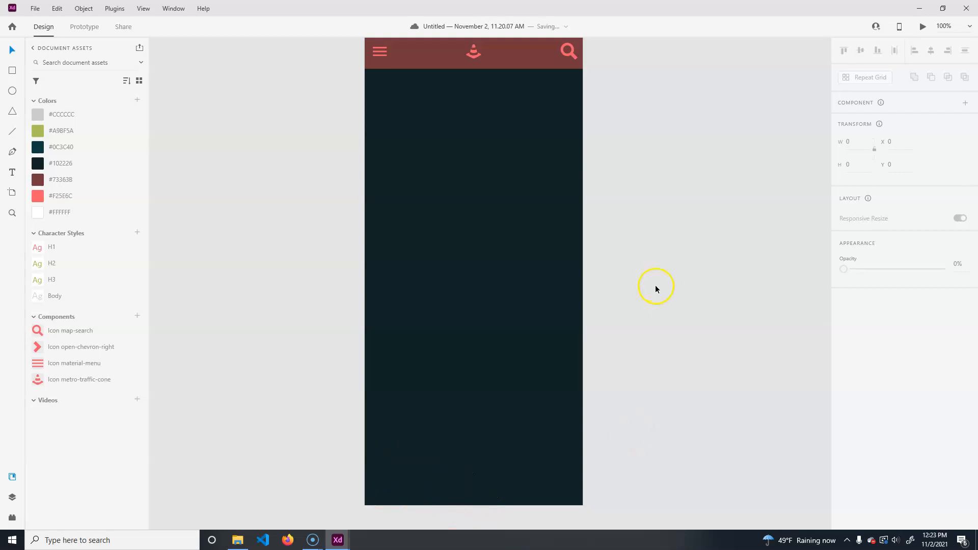
{"action": "left_click_drag", "start_coordinate": [645, 282], "coordinate": [609, 280]}
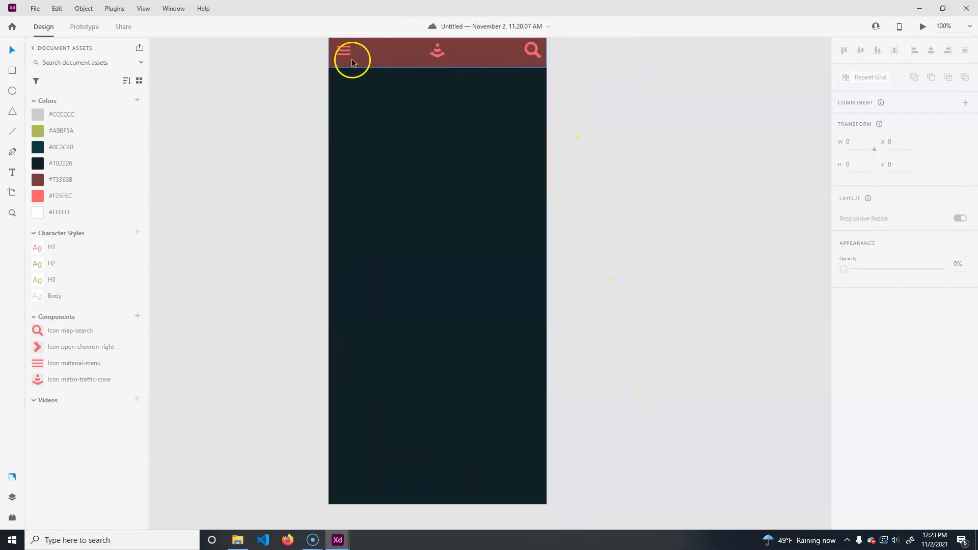
{"action": "left_click_drag", "start_coordinate": [670, 278], "coordinate": [612, 303]}
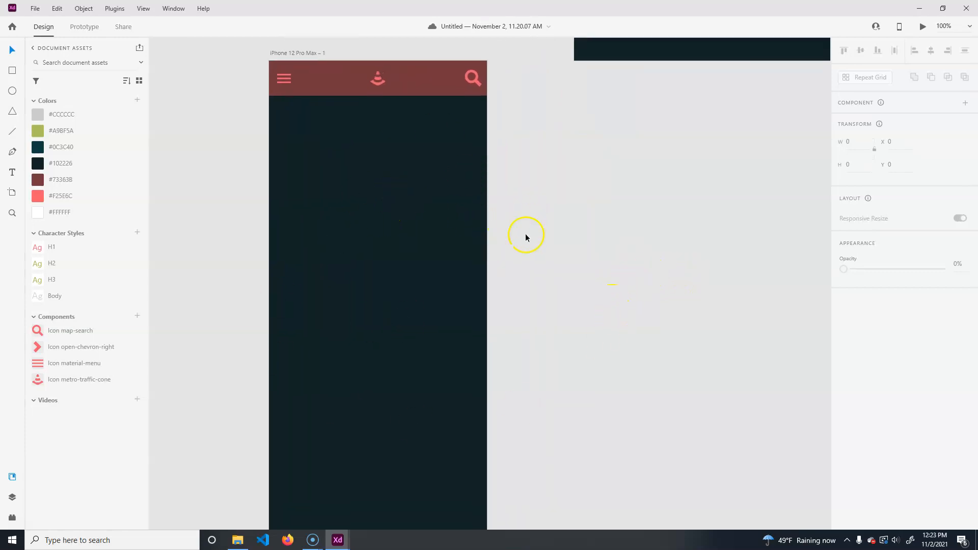
{"action": "left_click_drag", "start_coordinate": [518, 471], "coordinate": [556, 341]}
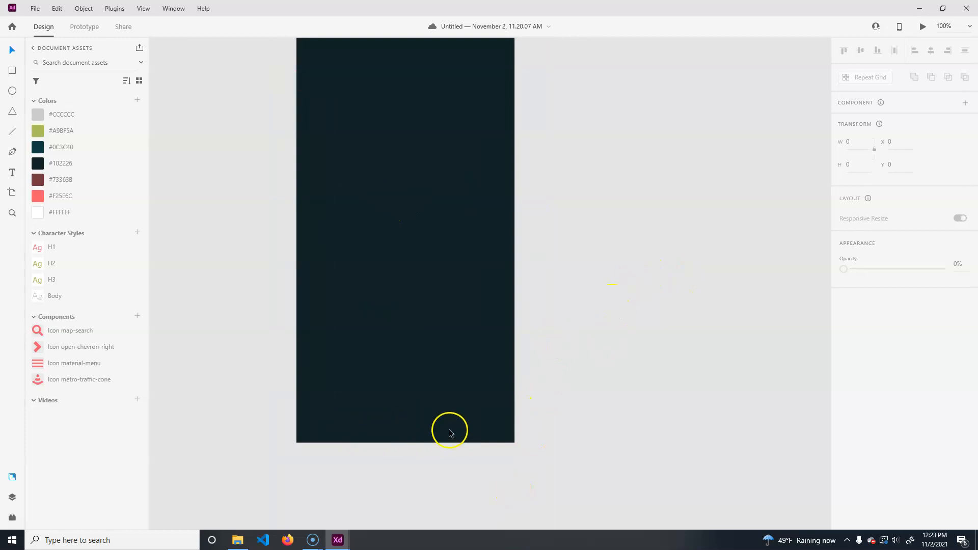
{"action": "left_click_drag", "start_coordinate": [596, 234], "coordinate": [578, 342]}
- Save the document locally on the Desktop as coneProductionApp
{"action": "key", "text": "ctrl+s"}
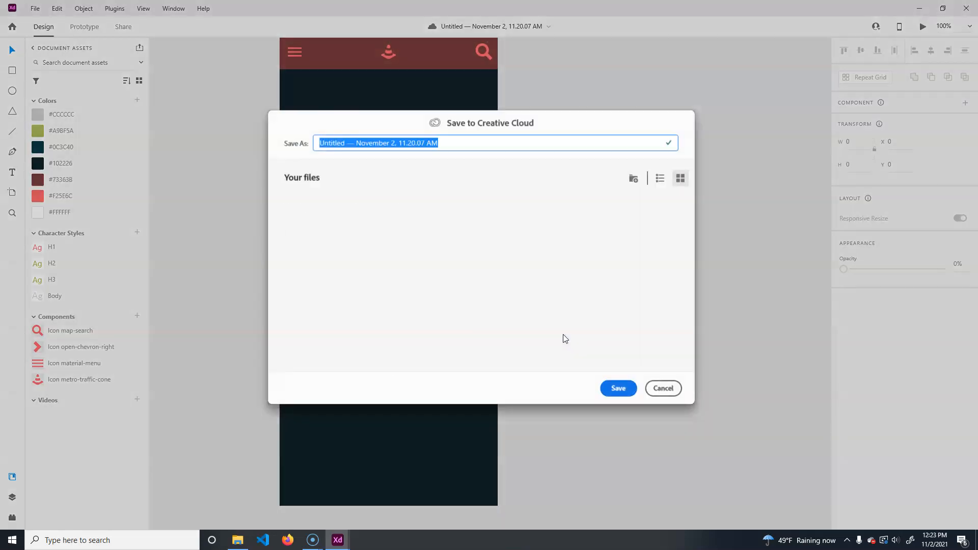
{"action": "left_click", "coordinate": [662, 387]}
{"action": "left_click", "coordinate": [34, 9]}
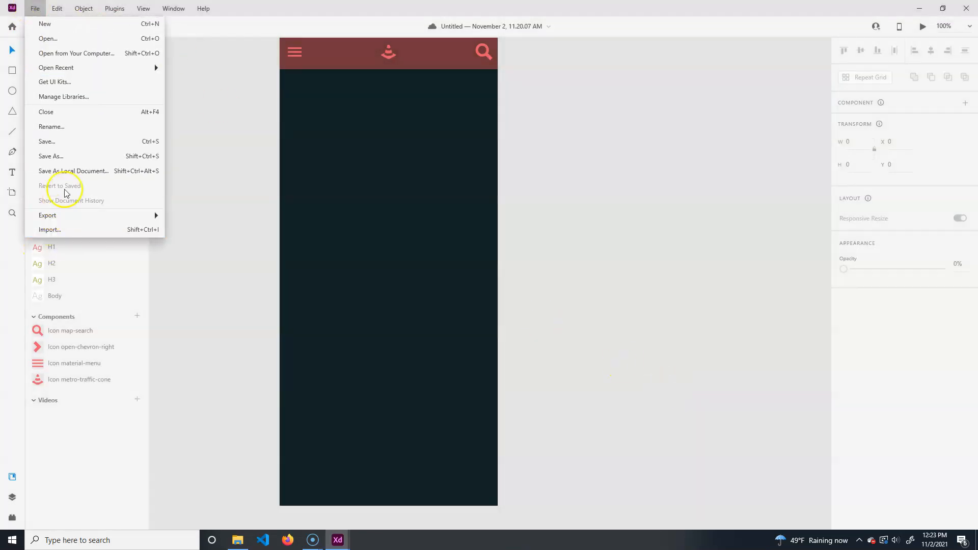
{"action": "left_click", "coordinate": [84, 169]}
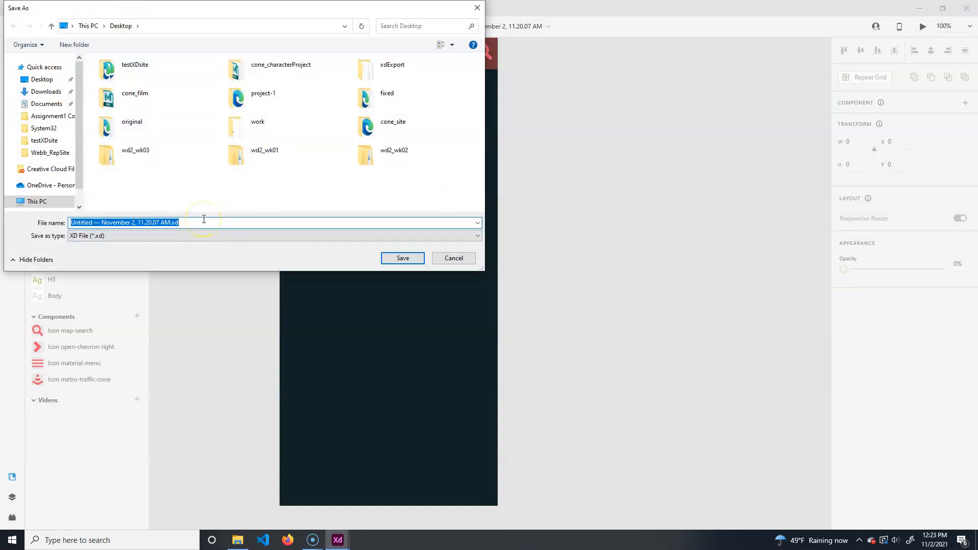
{"action": "type", "text": "coneProductionApp"}
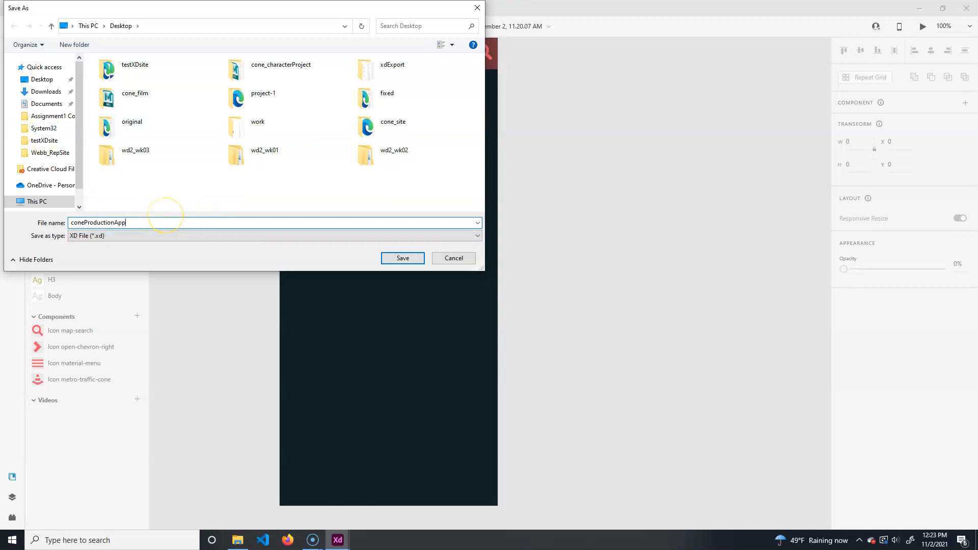
{"action": "key", "text": "Return"}
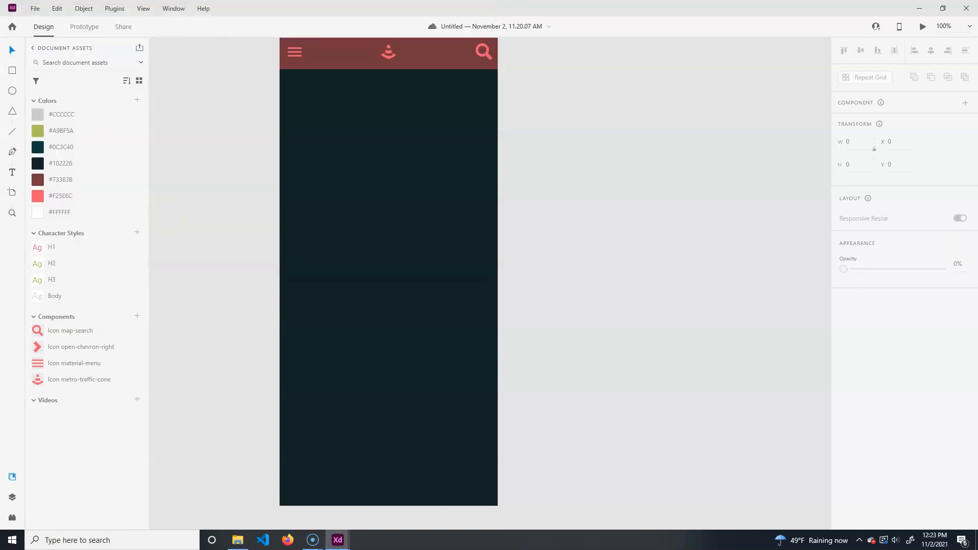
- Duplicate the phone artboard
{"action": "mouse_move", "coordinate": [581, 265]}
{"action": "left_mouse_down"}
{"action": "mouse_move", "coordinate": [587, 294]}
{"action": "mouse_move", "coordinate": [588, 281]}
{"action": "left_mouse_up"}
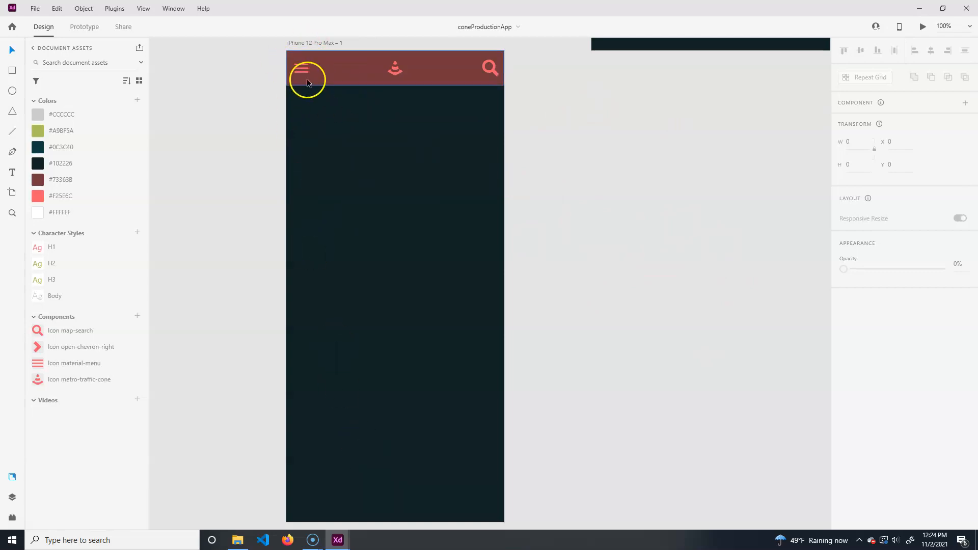
{"action": "left_click", "coordinate": [321, 45]}
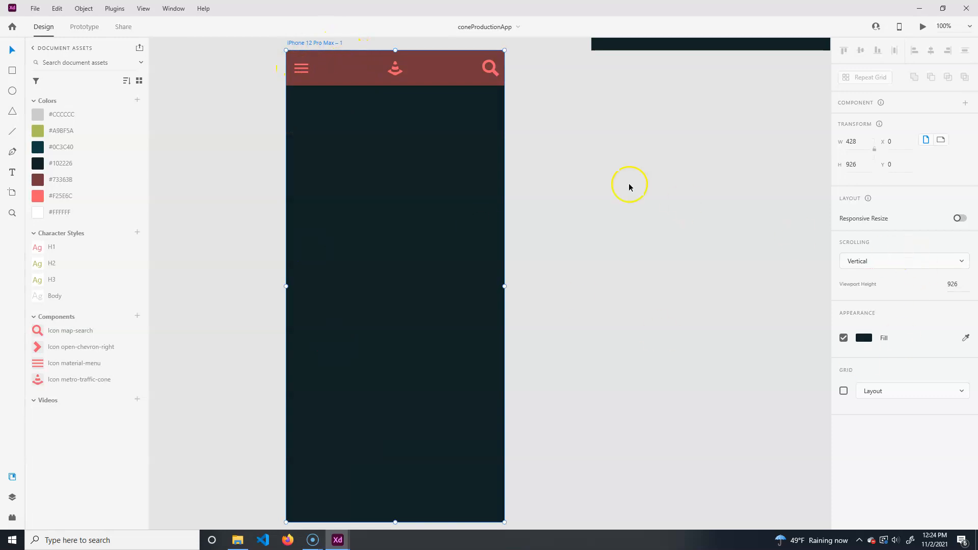
{"action": "key", "text": "ctrl+d"}
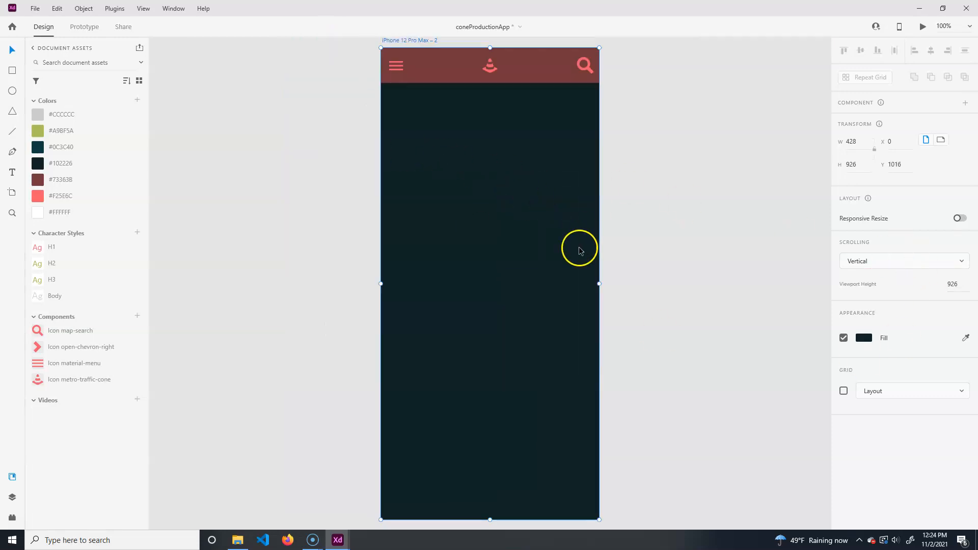
- Move the duplicated phone artboard to sit beside the original one
{"action": "left_click_drag", "start_coordinate": [698, 214], "coordinate": [742, 370]}
{"action": "left_click_drag", "start_coordinate": [595, 291], "coordinate": [531, 273]}
{"action": "key", "text": "ctrl+z"}
{"action": "left_click", "coordinate": [442, 258]}
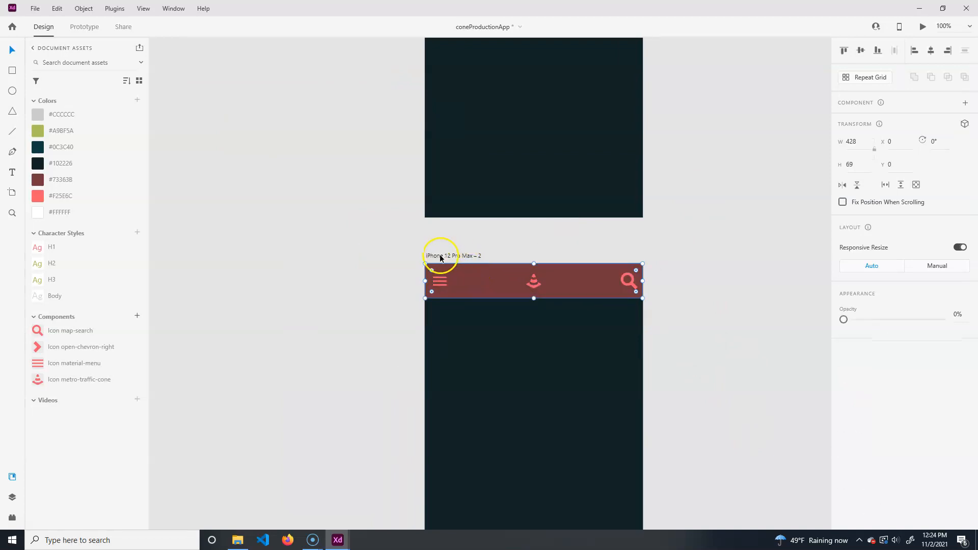
{"action": "left_click_drag", "start_coordinate": [463, 255], "coordinate": [182, 3]}
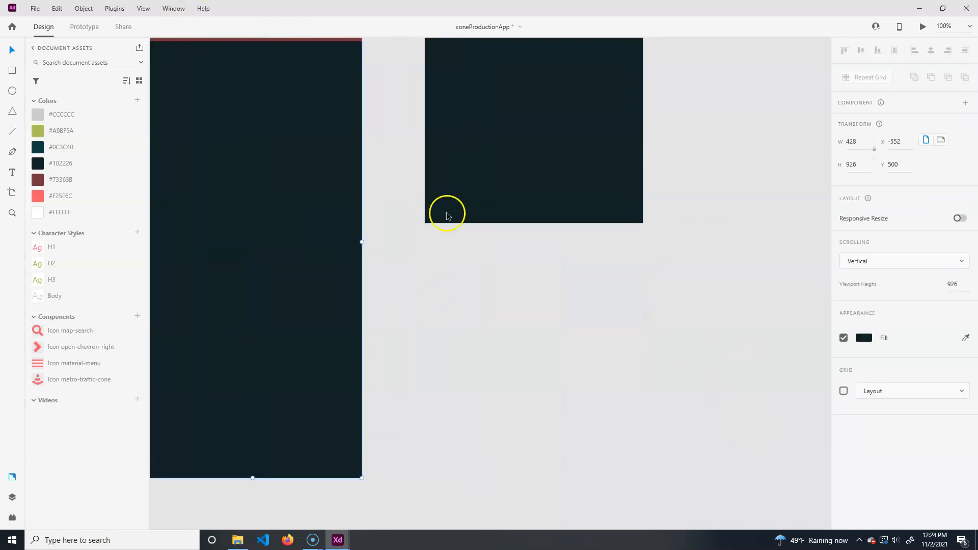
{"action": "left_click_drag", "start_coordinate": [445, 211], "coordinate": [445, 466]}
{"action": "left_click_drag", "start_coordinate": [297, 193], "coordinate": [346, 281]}
{"action": "left_click_drag", "start_coordinate": [243, 348], "coordinate": [284, 92]}
{"action": "left_click_drag", "start_coordinate": [729, 258], "coordinate": [494, 493]}
- Move the brand artboard above the two phone artboards
{"action": "scroll", "coordinate": [582, 356], "scroll_direction": "down", "scroll_amount": 1}
{"action": "scroll", "coordinate": [589, 353], "scroll_direction": "up", "scroll_amount": 1}
{"action": "scroll", "coordinate": [588, 354], "scroll_direction": "down", "scroll_amount": 10}
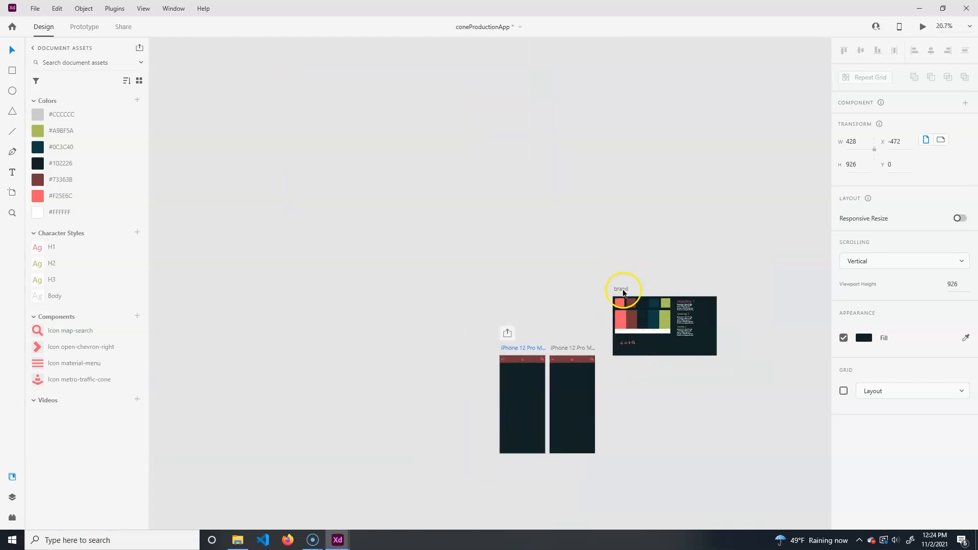
{"action": "left_click", "coordinate": [623, 292]}
{"action": "left_click_drag", "start_coordinate": [628, 292], "coordinate": [512, 268]}
{"action": "left_click", "coordinate": [549, 442]}
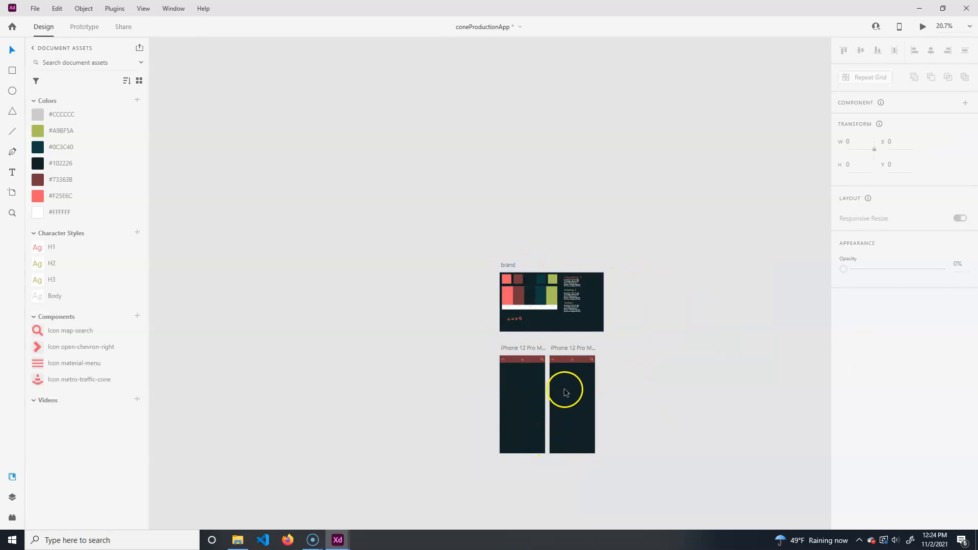
- Rename the original phone artboard as Home
{"action": "scroll", "coordinate": [563, 397], "scroll_direction": "up", "scroll_amount": 10}
{"action": "scroll", "coordinate": [594, 399], "scroll_direction": "down", "scroll_amount": 2}
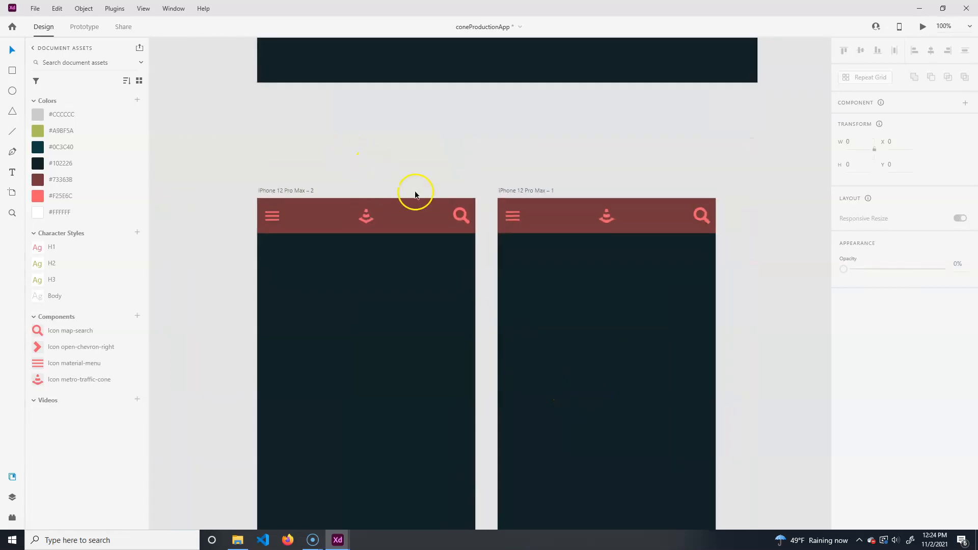
{"action": "scroll", "coordinate": [415, 194], "scroll_direction": "down", "scroll_amount": 2}
{"action": "left_click", "coordinate": [518, 136]}
{"action": "double_click", "coordinate": [516, 136]}
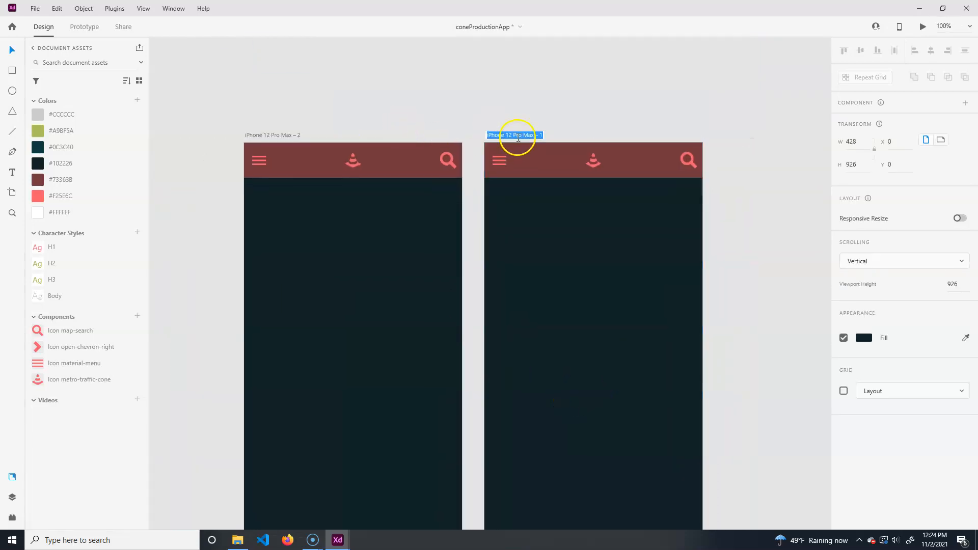
{"action": "type", "text": "Home"}
{"action": "key", "text": "Return"}
- Rename the duplicated phone artboard as menu
{"action": "double_click", "coordinate": [280, 136]}
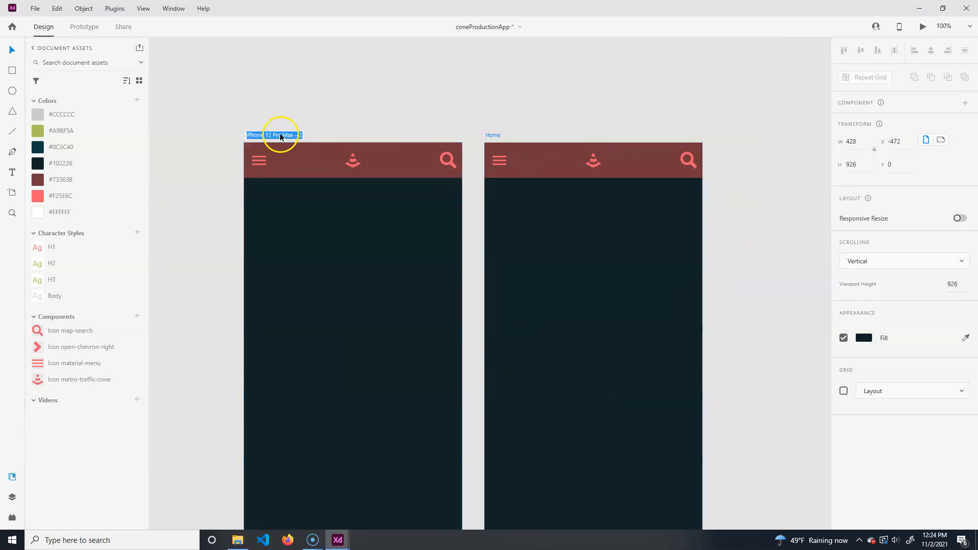
{"action": "type", "text": "menu"}
{"action": "key", "text": "Return"}
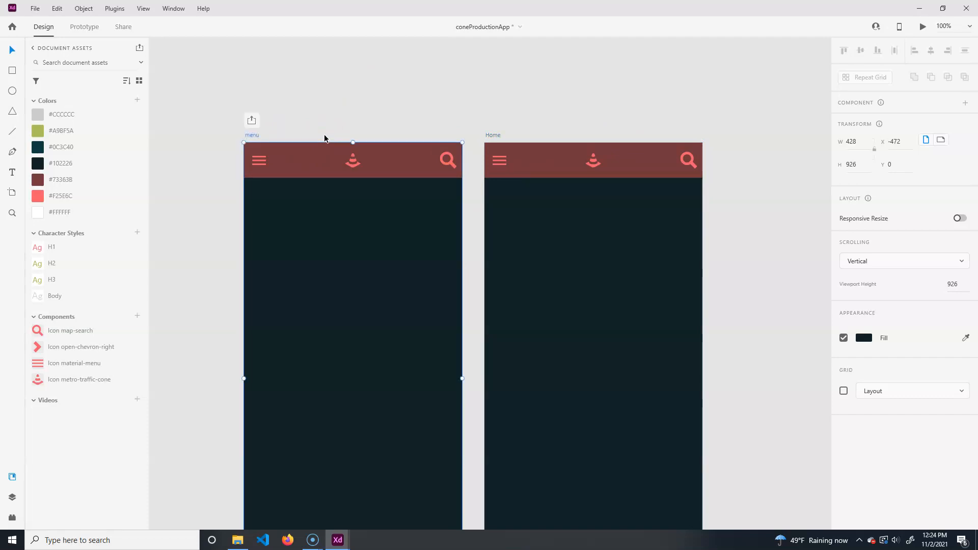
{"action": "left_click", "coordinate": [302, 174]}
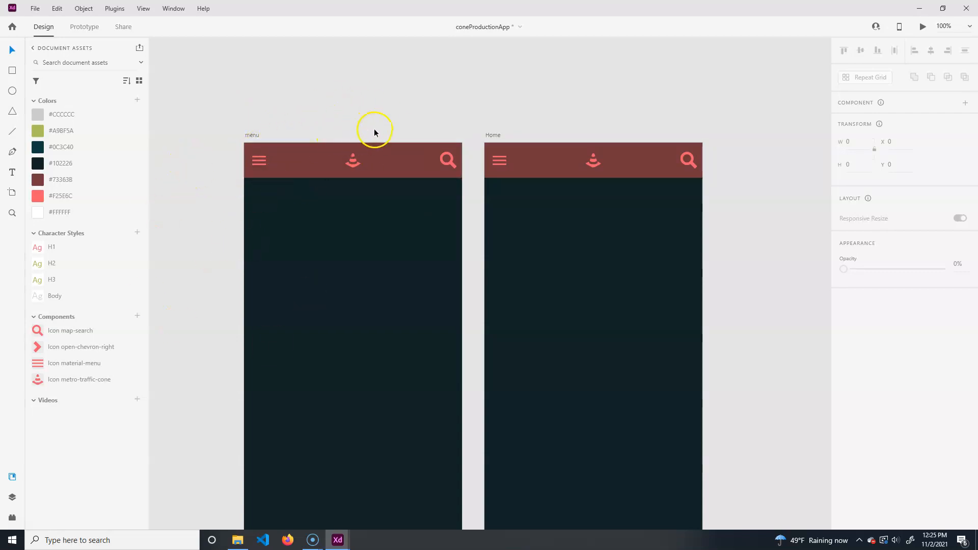
- Draw a rectangle below the header on the menu artboard, about 334 by 699
{"action": "left_click_drag", "start_coordinate": [374, 129], "coordinate": [376, 74]}
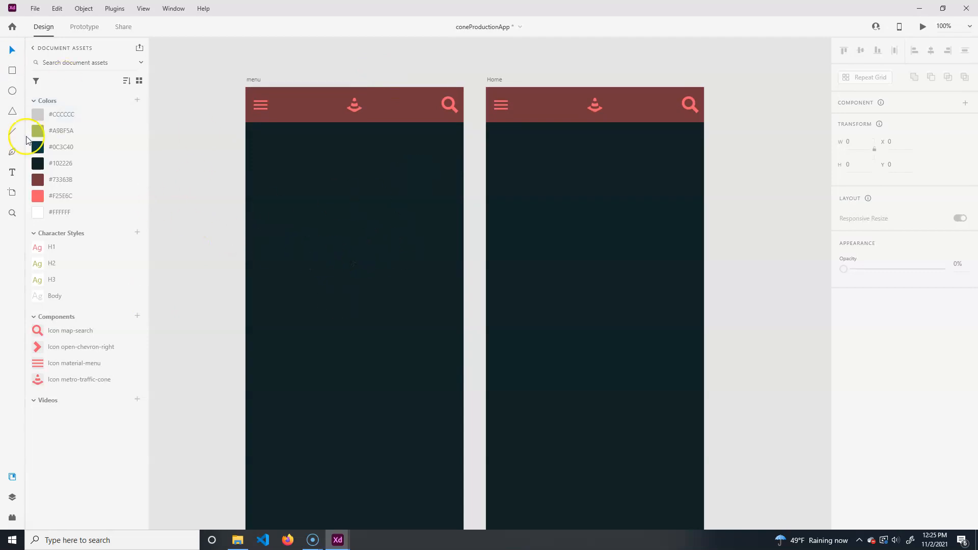
{"action": "left_click", "coordinate": [12, 69]}
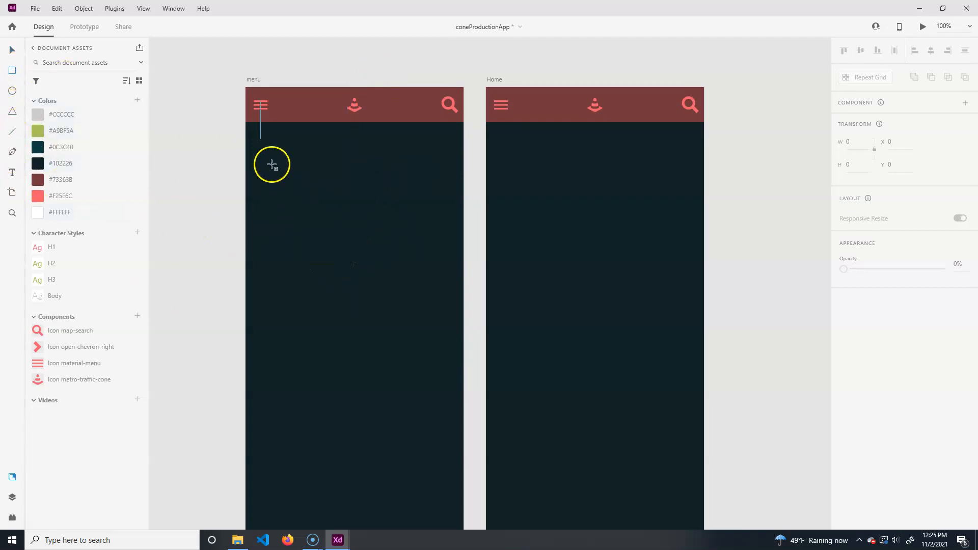
{"action": "mouse_move", "coordinate": [246, 122]}
{"action": "left_mouse_down"}
{"action": "mouse_move", "coordinate": [415, 441]}
{"action": "mouse_move", "coordinate": [478, 469]}
{"action": "mouse_move", "coordinate": [474, 526]}
{"action": "mouse_move", "coordinate": [416, 517]}
{"action": "mouse_move", "coordinate": [406, 535]}
{"action": "mouse_move", "coordinate": [415, 539]}
{"action": "mouse_move", "coordinate": [416, 471]}
{"action": "left_mouse_up"}
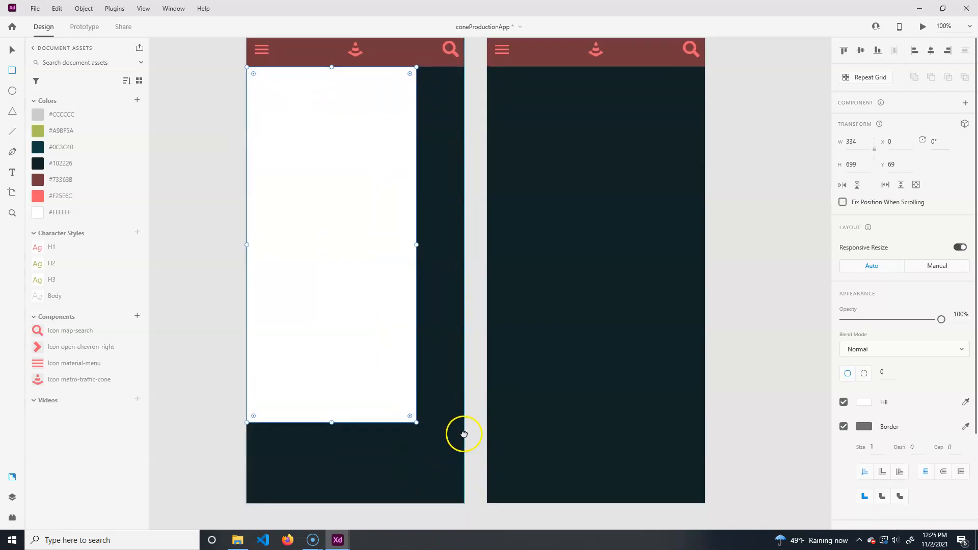
- Resize the rectangle to the artboard's full width, about 428 by 475
{"action": "scroll", "coordinate": [458, 434], "scroll_direction": "down", "scroll_amount": 3}
{"action": "left_click_drag", "start_coordinate": [333, 341], "coordinate": [331, 144]}
{"action": "scroll", "coordinate": [441, 237], "scroll_direction": "up", "scroll_amount": 5}
{"action": "scroll", "coordinate": [429, 331], "scroll_direction": "down", "scroll_amount": 1}
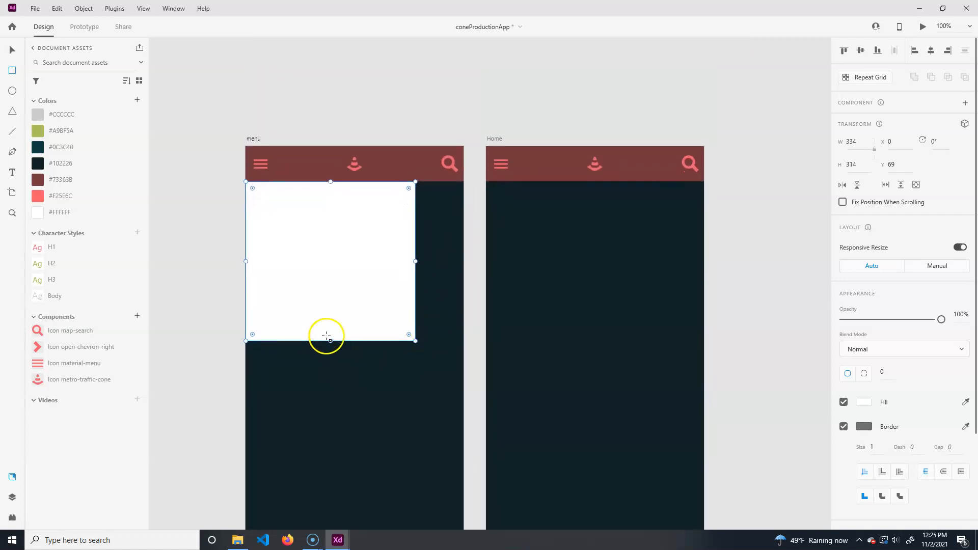
{"action": "left_click_drag", "start_coordinate": [327, 338], "coordinate": [330, 486]}
{"action": "left_click_drag", "start_coordinate": [416, 334], "coordinate": [463, 334]}
{"action": "left_click_drag", "start_coordinate": [353, 485], "coordinate": [373, 427]}
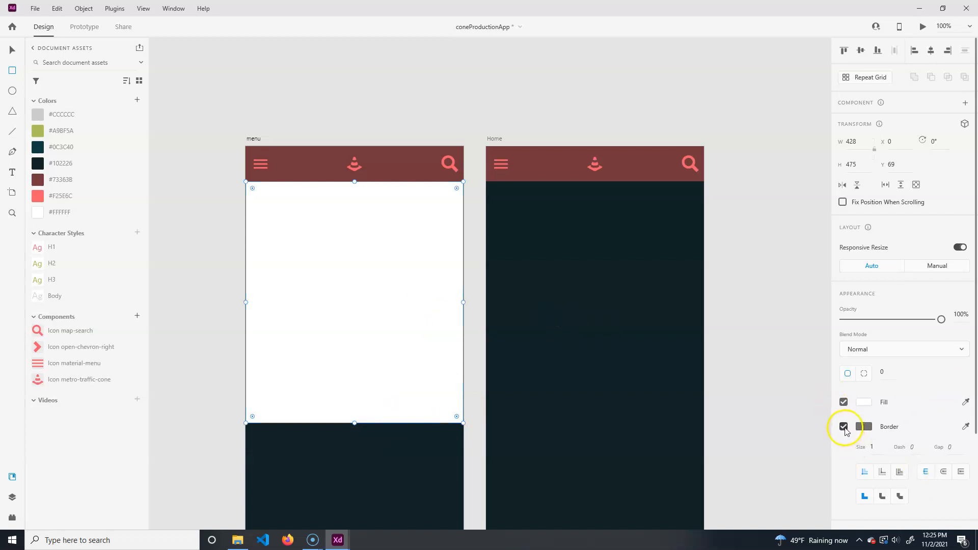
- Remove the rectangle's border and fill it with brand color #73363B
{"action": "left_click", "coordinate": [843, 426]}
{"action": "left_click", "coordinate": [866, 403]}
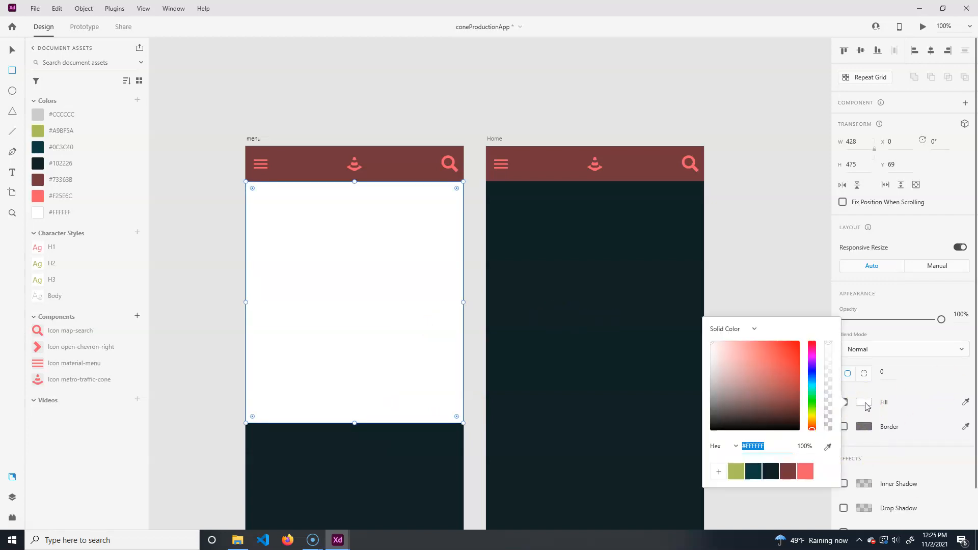
{"action": "left_click", "coordinate": [789, 472]}
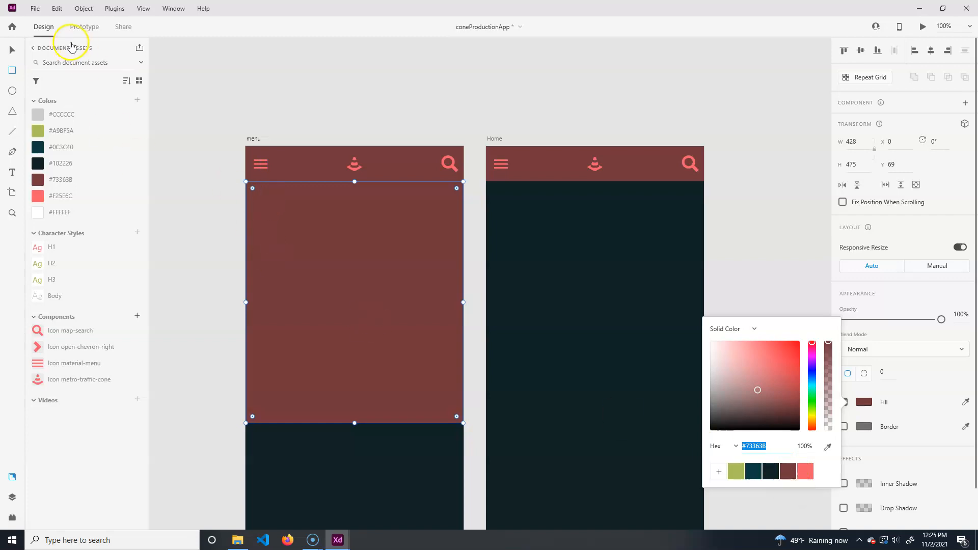
- Add a drop shadow to the header on the menu artboard
{"action": "left_click", "coordinate": [12, 50]}
{"action": "left_click", "coordinate": [545, 167]}
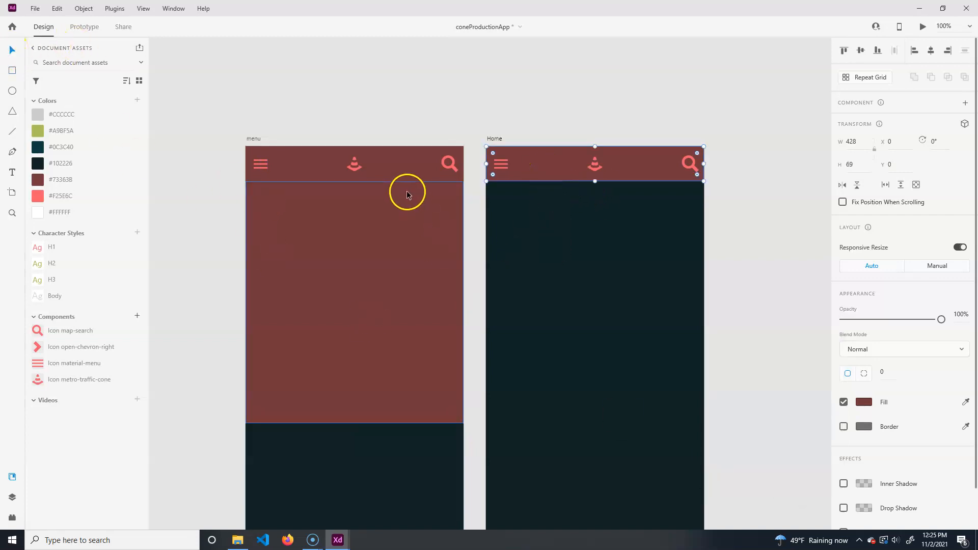
{"action": "left_click", "coordinate": [415, 164], "text": "shift"}
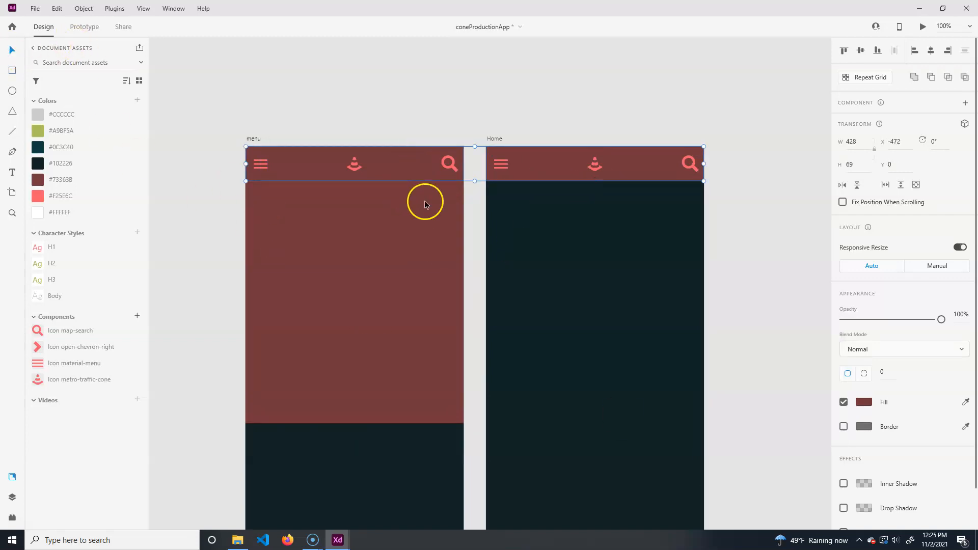
{"action": "left_click", "coordinate": [843, 507]}
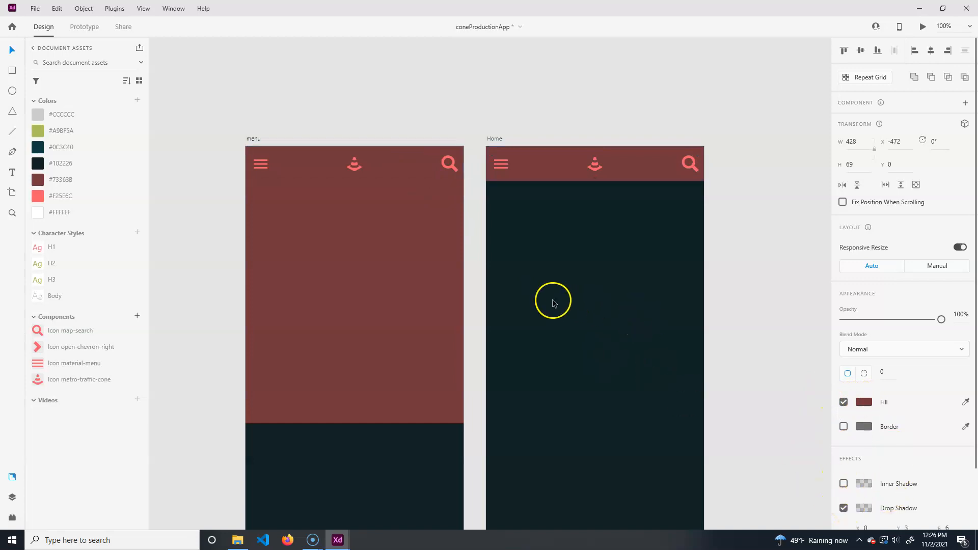
- Bring the menu panel rectangle one layer forward
{"action": "left_click", "coordinate": [446, 262]}
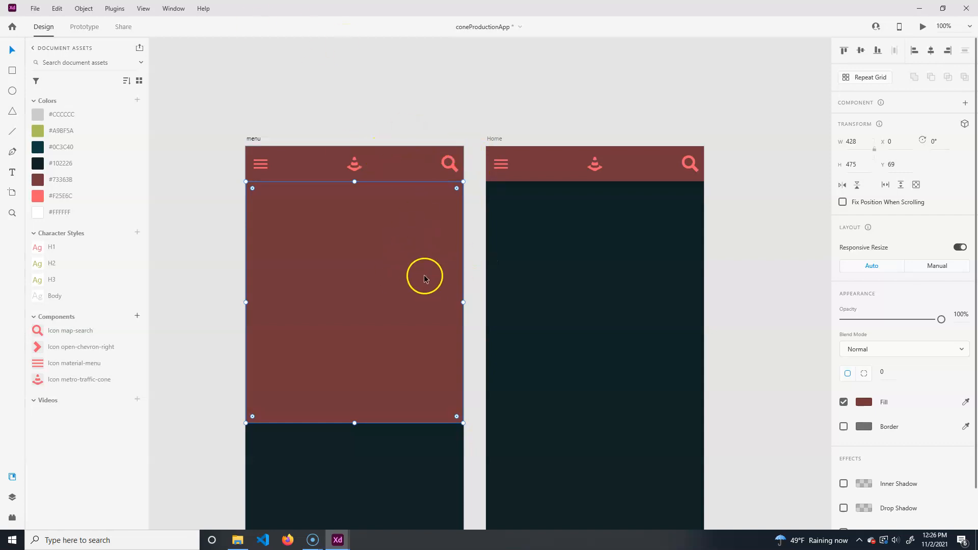
{"action": "right_click", "coordinate": [356, 250]}
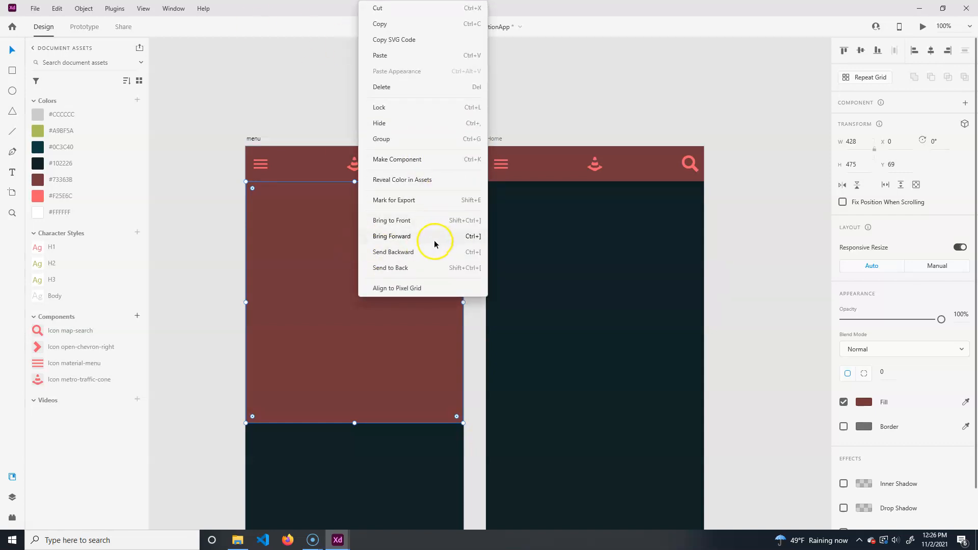
{"action": "left_click", "coordinate": [437, 240]}
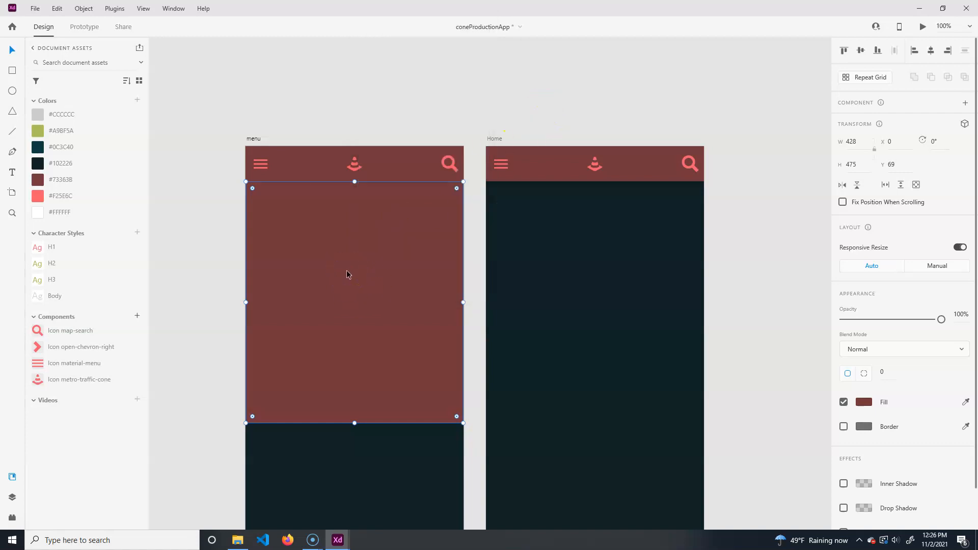
{"action": "left_click", "coordinate": [397, 135]}
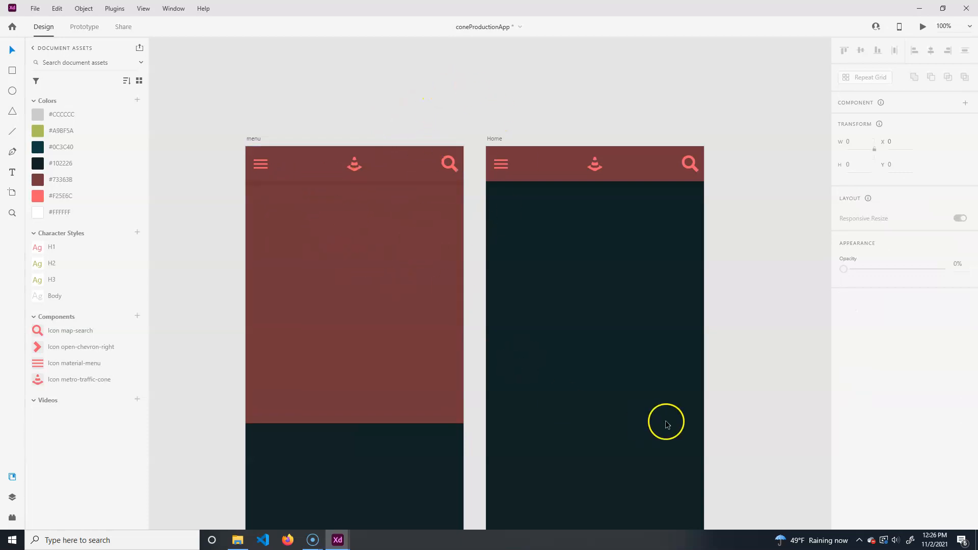
- Fill the menu panel rectangle with brand color #F25E6C
{"action": "left_click", "coordinate": [362, 339]}
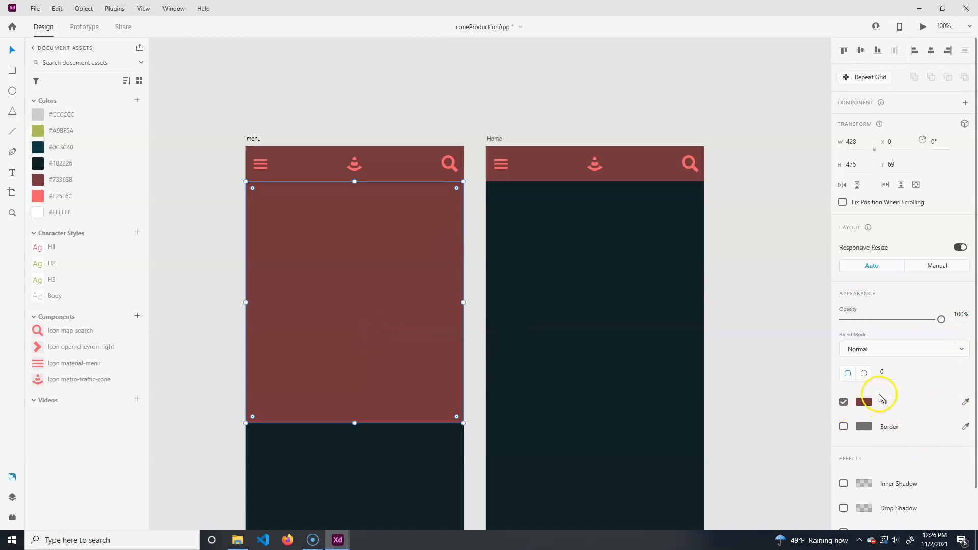
{"action": "left_click", "coordinate": [37, 197]}
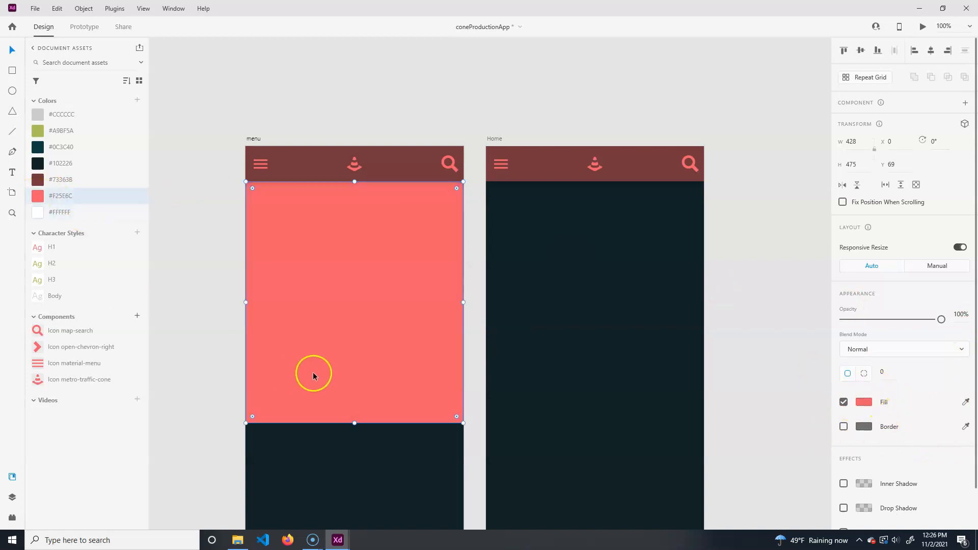
{"action": "left_click", "coordinate": [178, 243]}
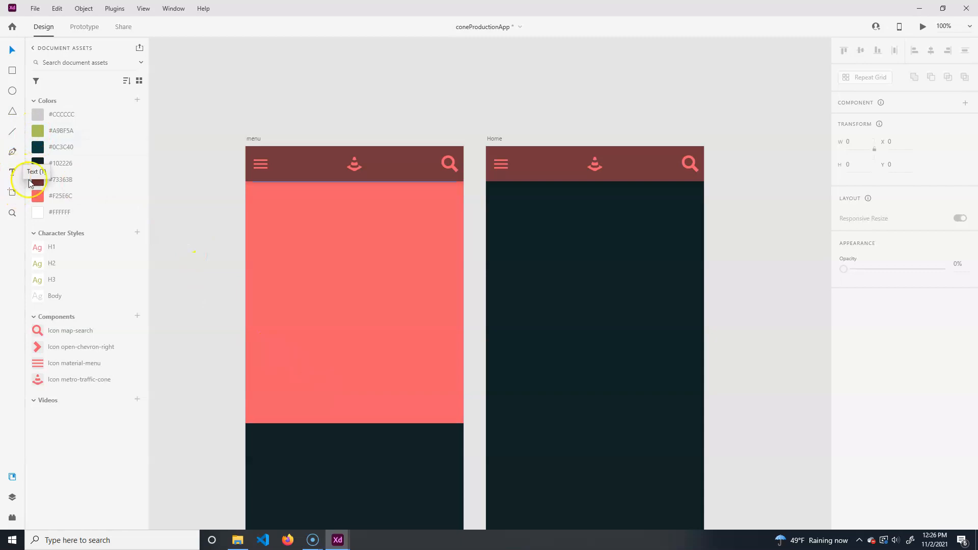
- Add an About Us text label on the menu panel and apply the H2 character style to it
{"action": "mouse_move", "coordinate": [43, 251]}
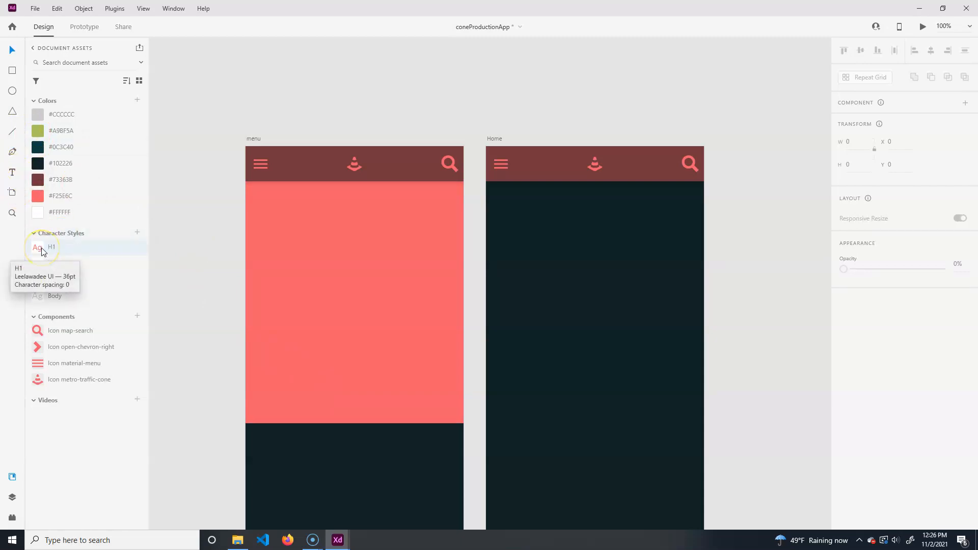
{"action": "left_click_drag", "start_coordinate": [41, 267], "coordinate": [277, 250]}
{"action": "left_click", "coordinate": [12, 172]}
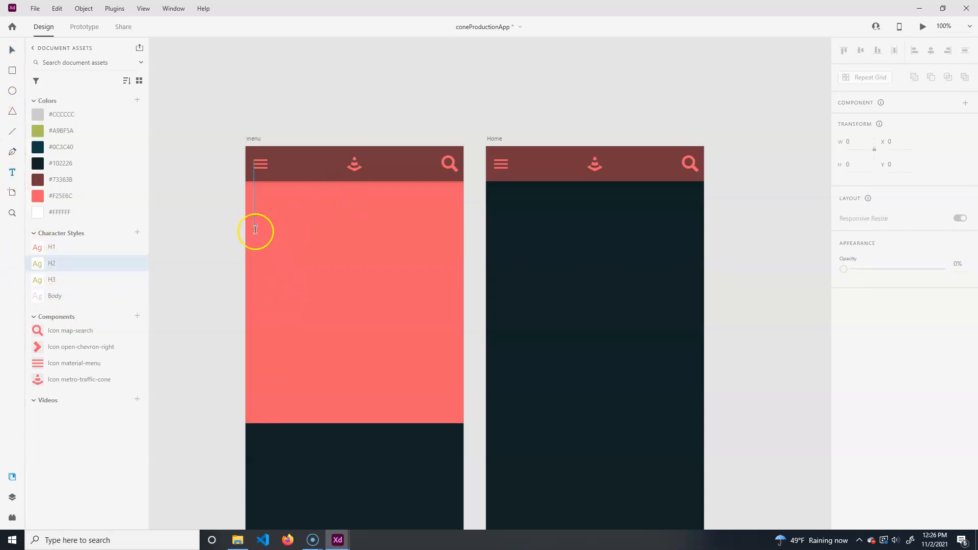
{"action": "left_click", "coordinate": [259, 247]}
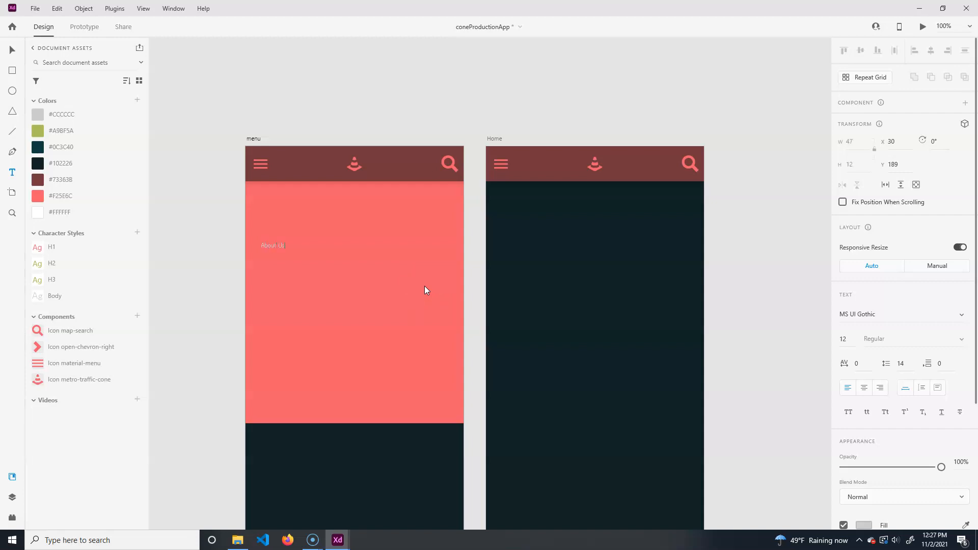
{"action": "left_click", "coordinate": [12, 49]}
{"action": "left_click", "coordinate": [272, 246]}
{"action": "left_click", "coordinate": [13, 168]}
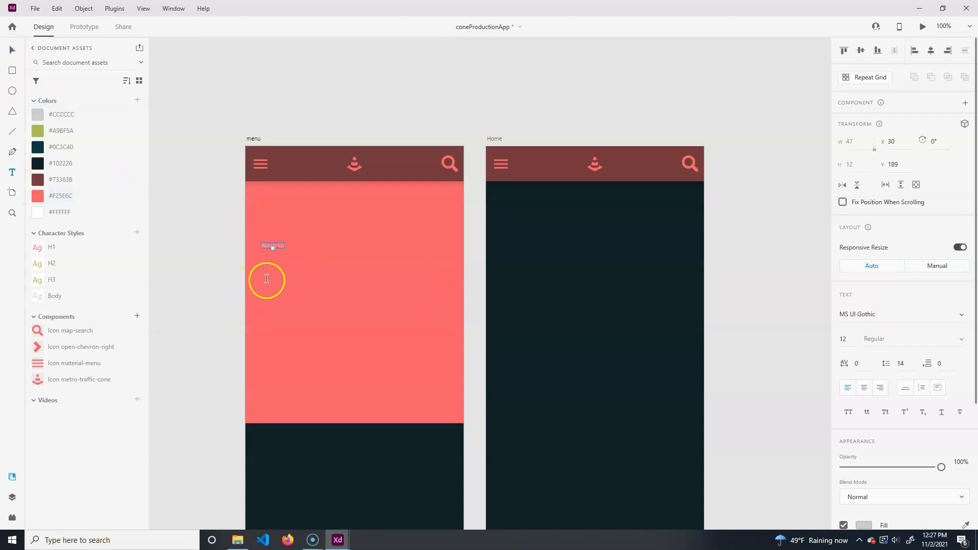
{"action": "left_click", "coordinate": [12, 50]}
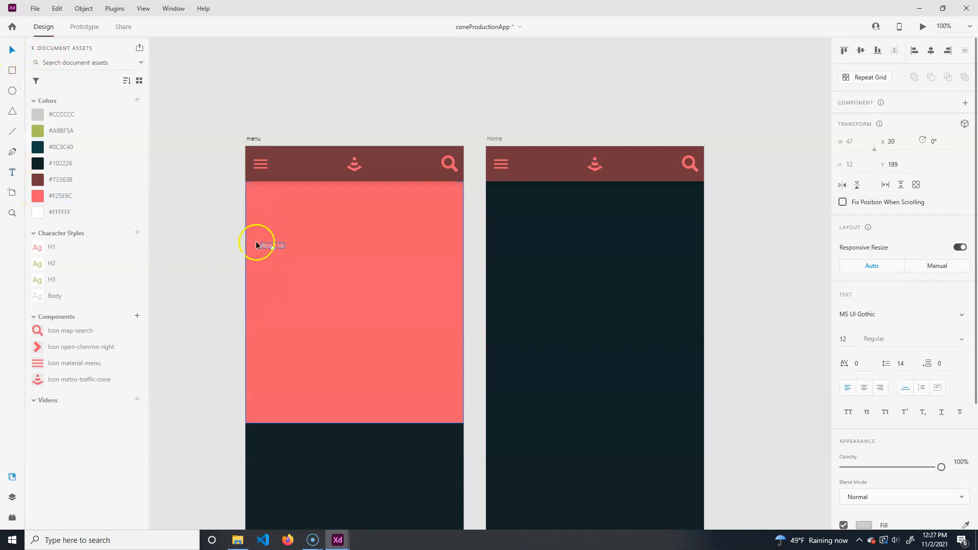
{"action": "left_click", "coordinate": [29, 263]}
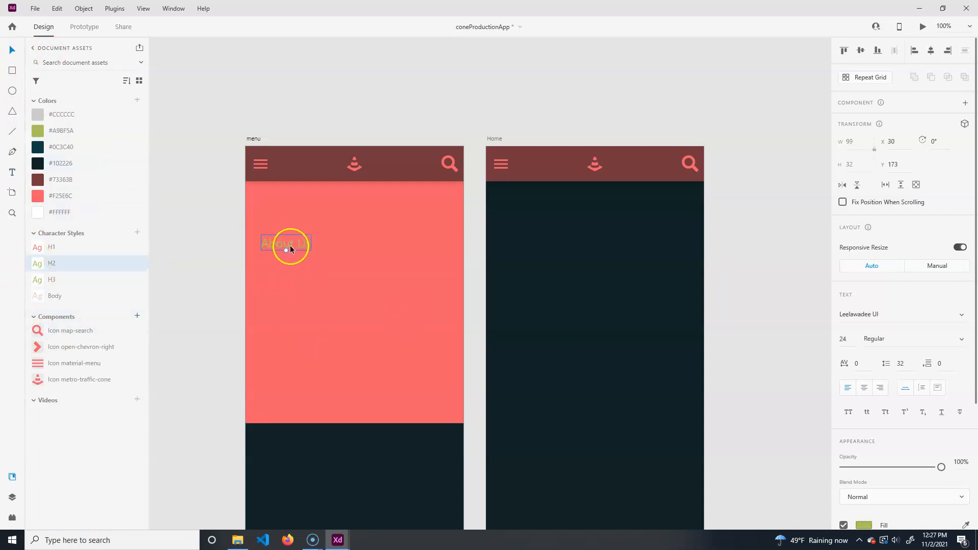
- Move the About Us label to the panel's upper-left corner and color it #0C3C40
{"action": "left_click_drag", "start_coordinate": [289, 246], "coordinate": [293, 210]}
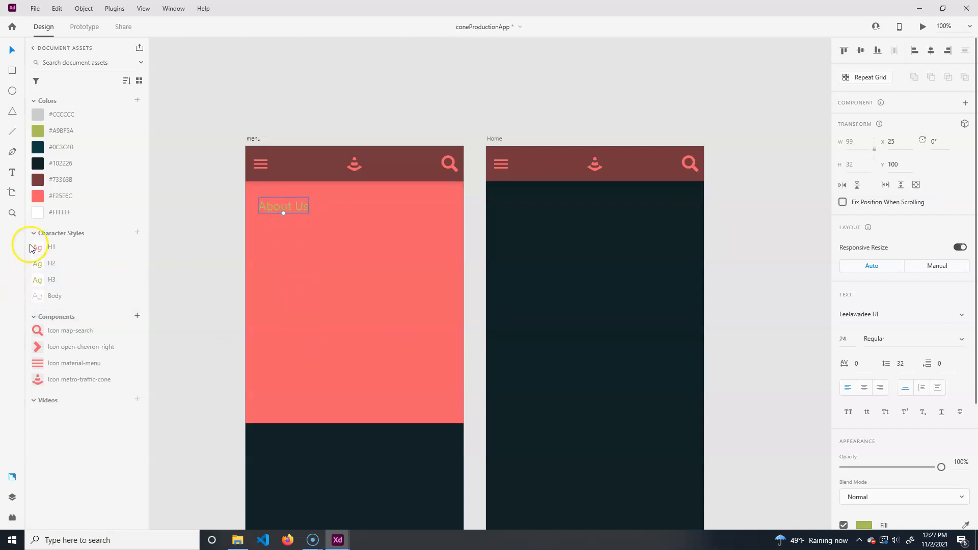
{"action": "left_click", "coordinate": [38, 179]}
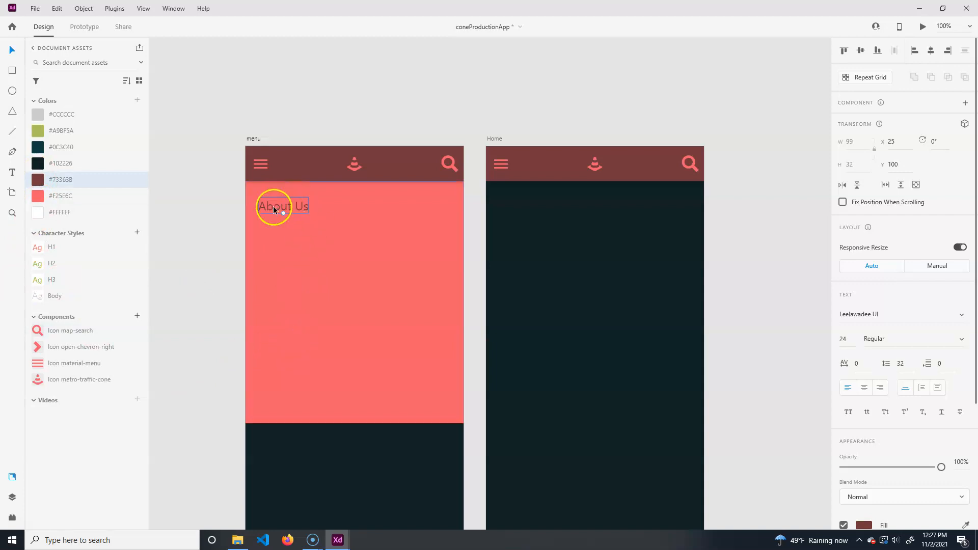
{"action": "left_click", "coordinate": [289, 203]}
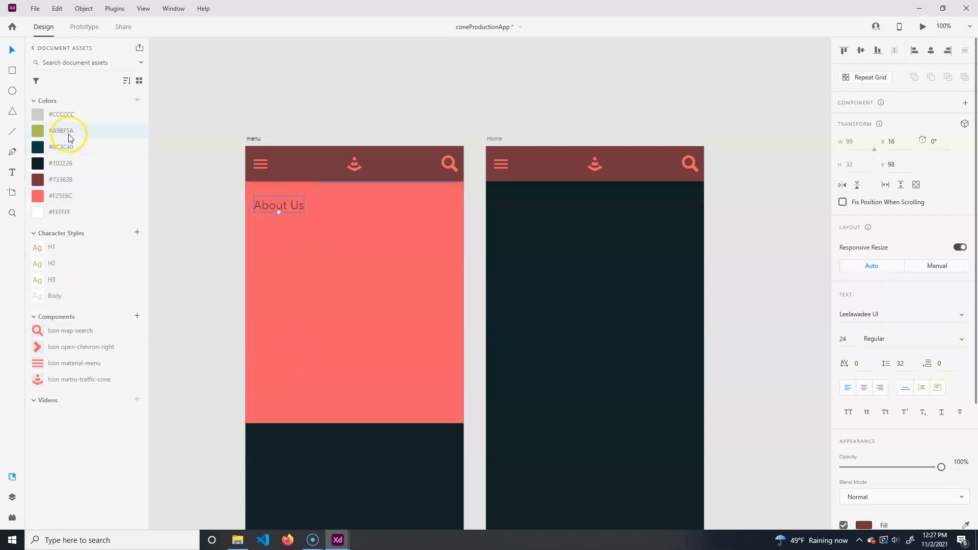
{"action": "left_click", "coordinate": [56, 114]}
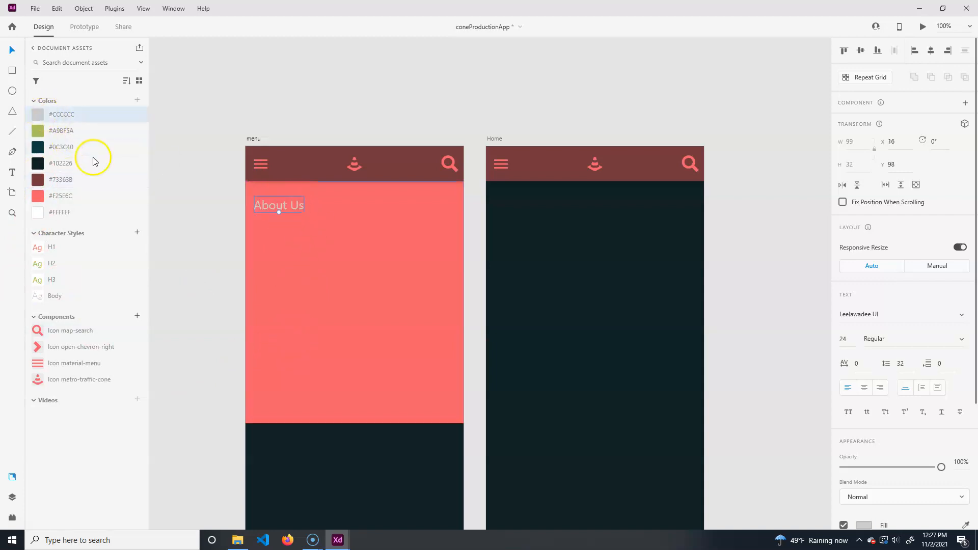
{"action": "left_click", "coordinate": [38, 147]}
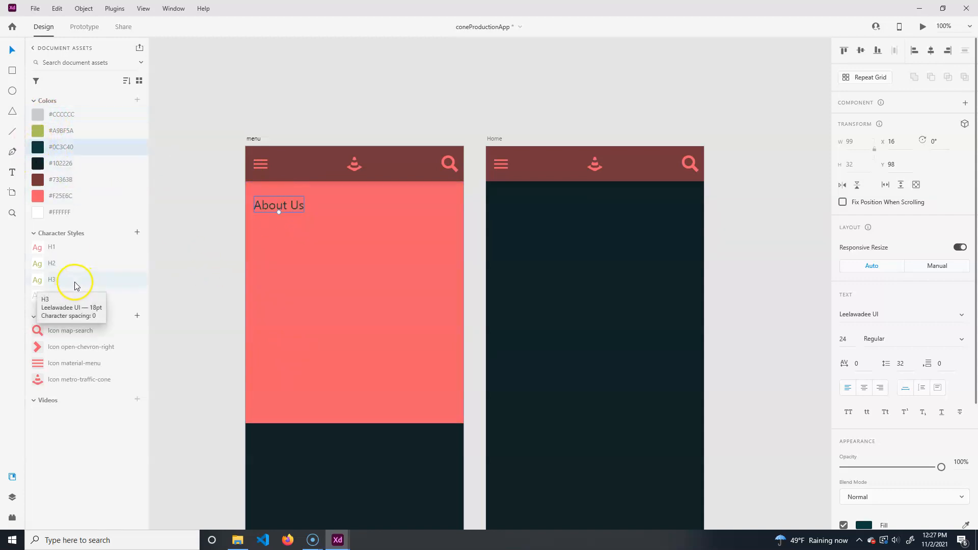
{"action": "mouse_move", "coordinate": [291, 210]}
{"action": "left_mouse_down"}
{"action": "mouse_move", "coordinate": [292, 218]}
{"action": "mouse_move", "coordinate": [288, 209]}
{"action": "left_mouse_up"}
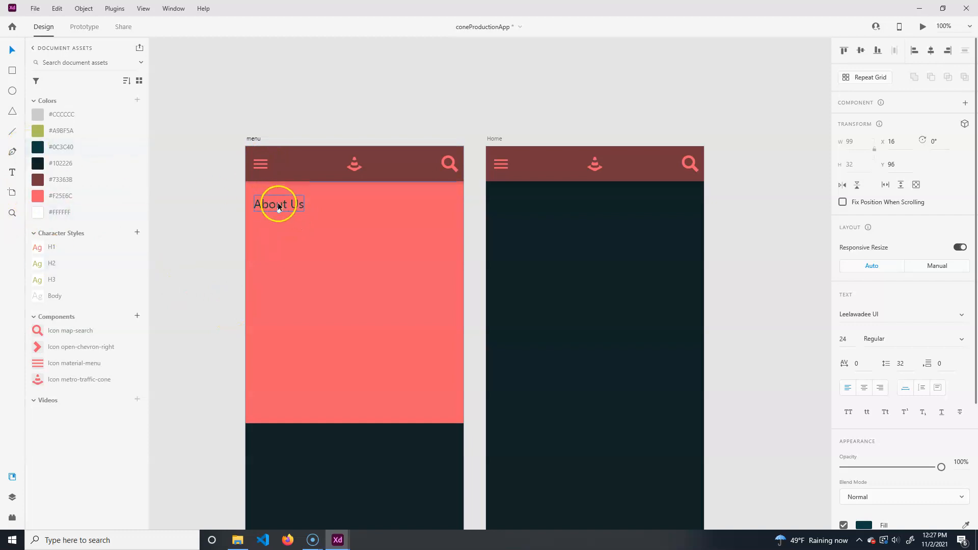
- Duplicate the About Us label just below it and change the copy's text to Services
{"action": "left_click_drag", "start_coordinate": [289, 204], "coordinate": [284, 225]}
{"action": "double_click", "coordinate": [285, 223]}
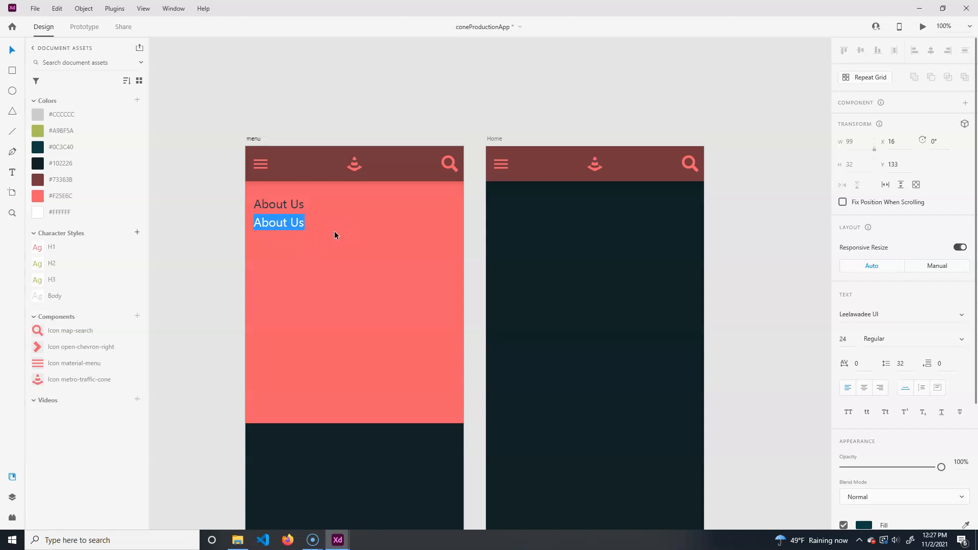
{"action": "type", "text": "Servie"}
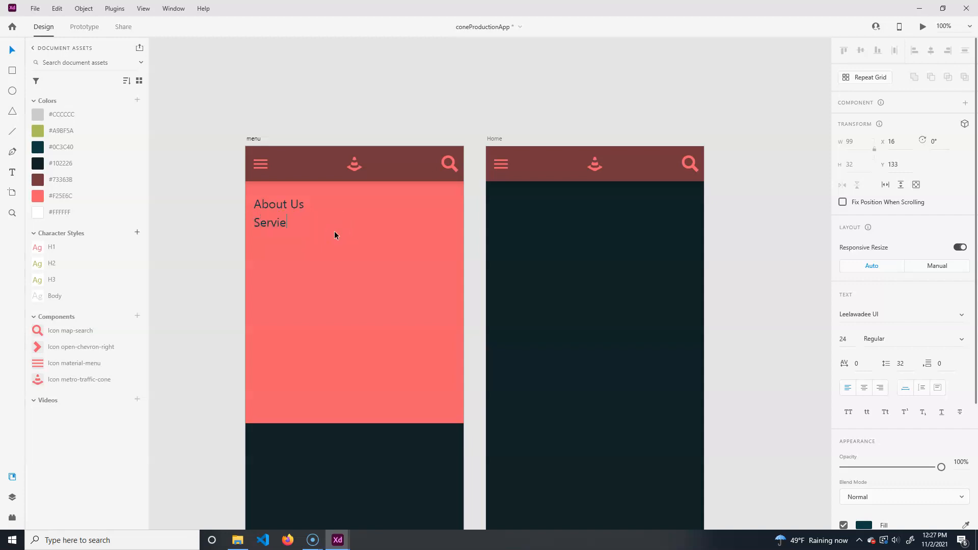
{"action": "key", "text": "BackSpace"}
{"action": "type", "text": "ces"}
{"action": "left_click", "coordinate": [13, 49]}
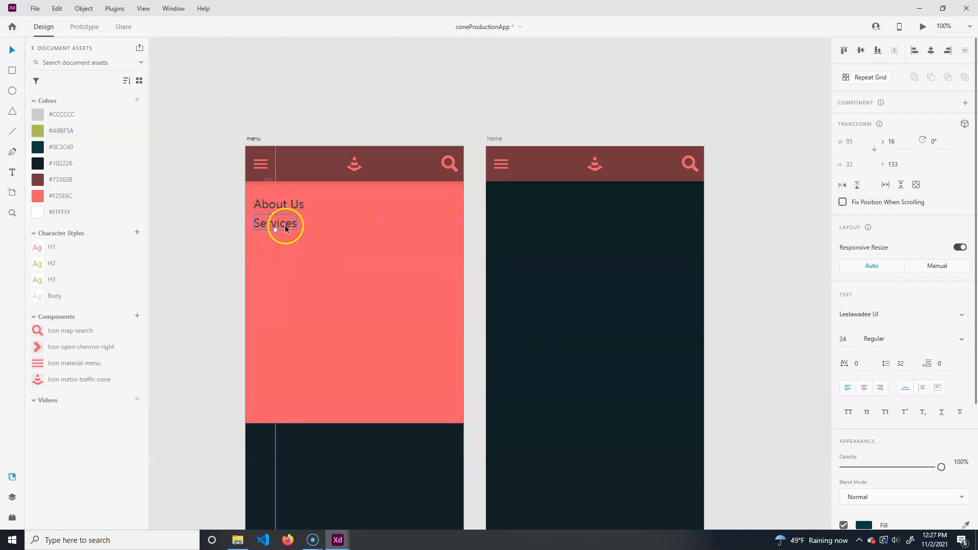
- Duplicate the Services label just below it and change the copy's text to Portfolio
{"action": "left_click_drag", "start_coordinate": [289, 228], "coordinate": [286, 232]}
{"action": "double_click", "coordinate": [279, 247]}
{"action": "type", "text": "Portfolio"}
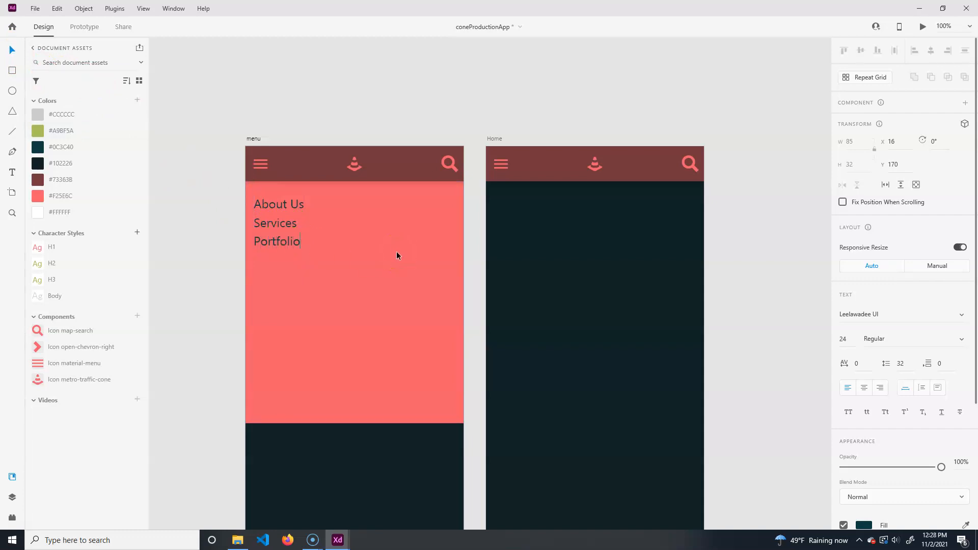
{"action": "left_click", "coordinate": [12, 49]}
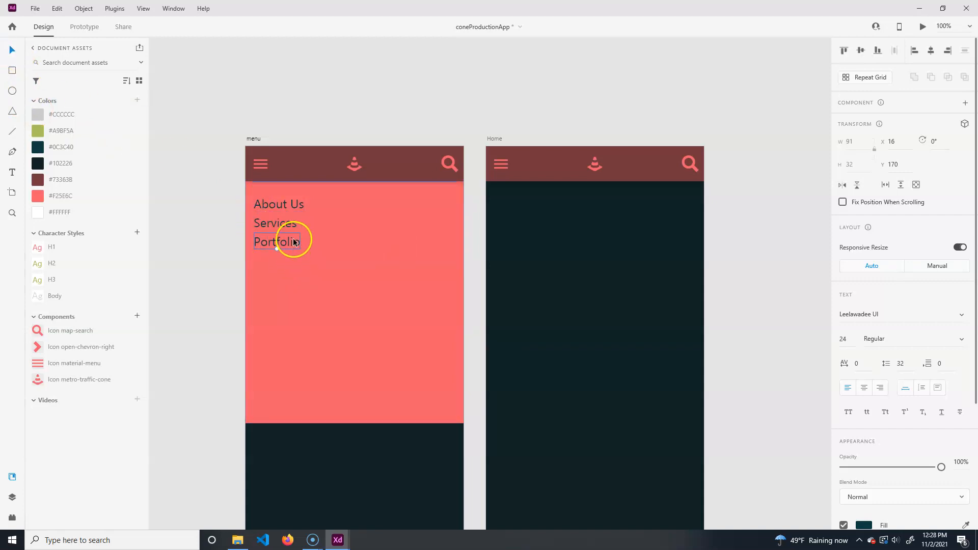
- Duplicate the Portfolio label just below it and change the copy's text to Contact Us
{"action": "left_click_drag", "start_coordinate": [293, 242], "coordinate": [288, 261]}
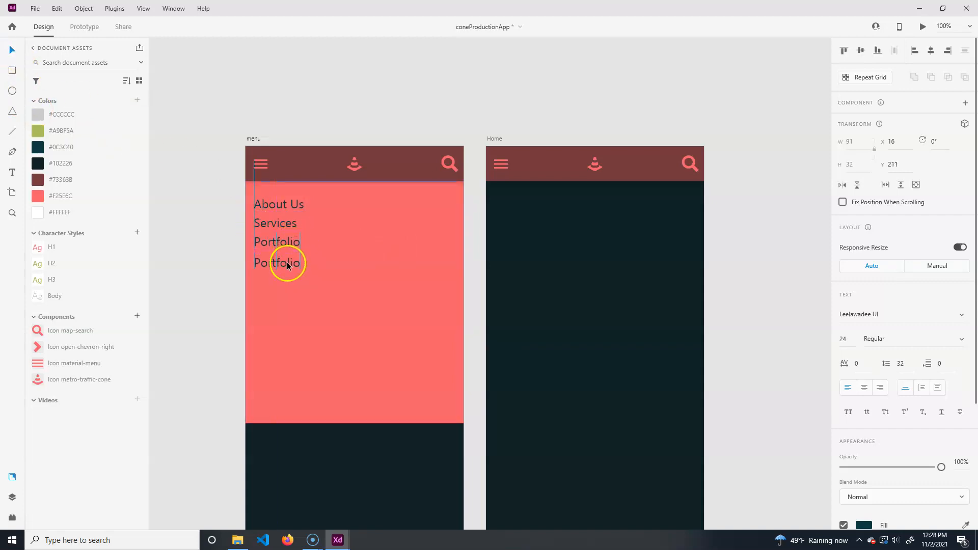
{"action": "double_click", "coordinate": [281, 259]}
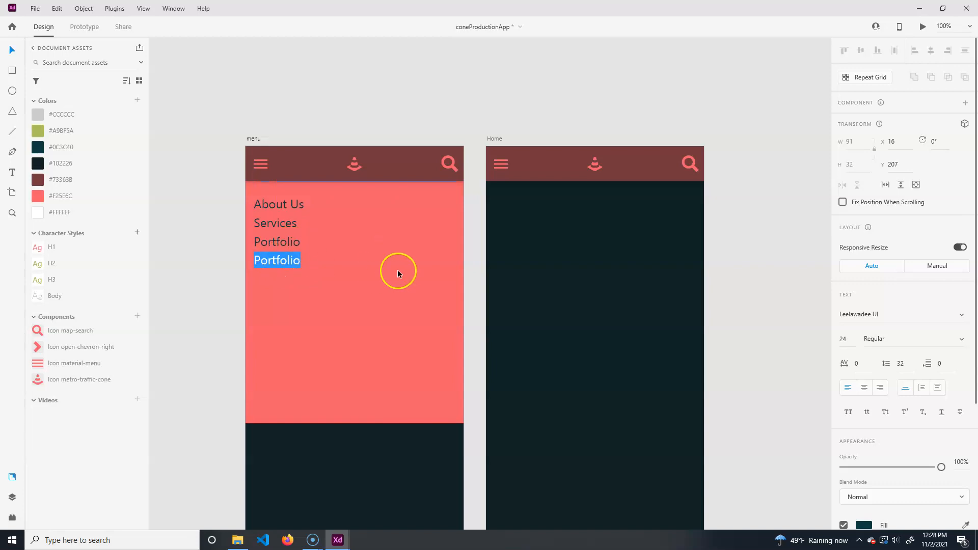
{"action": "type", "text": "Conta"}
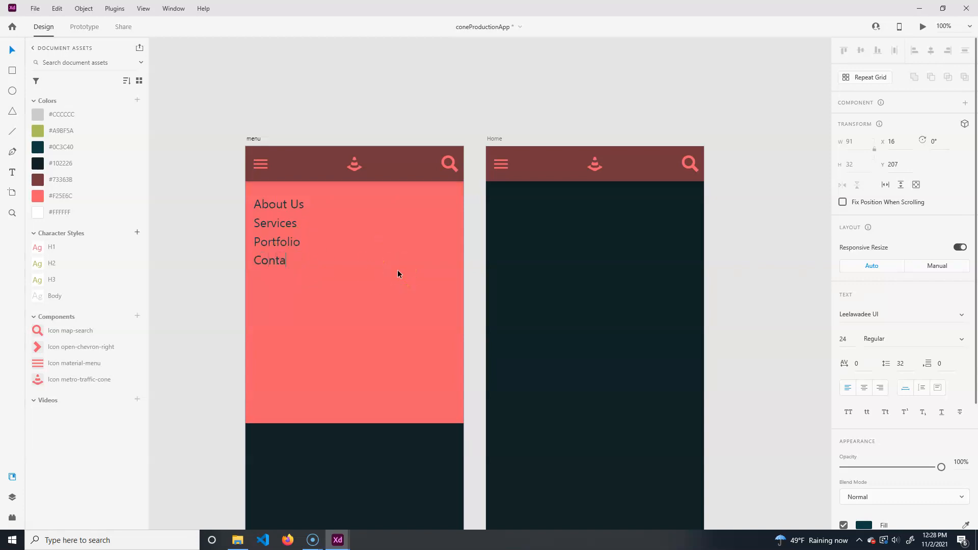
{"action": "type", "text": "ct Us"}
{"action": "left_click", "coordinate": [13, 49]}
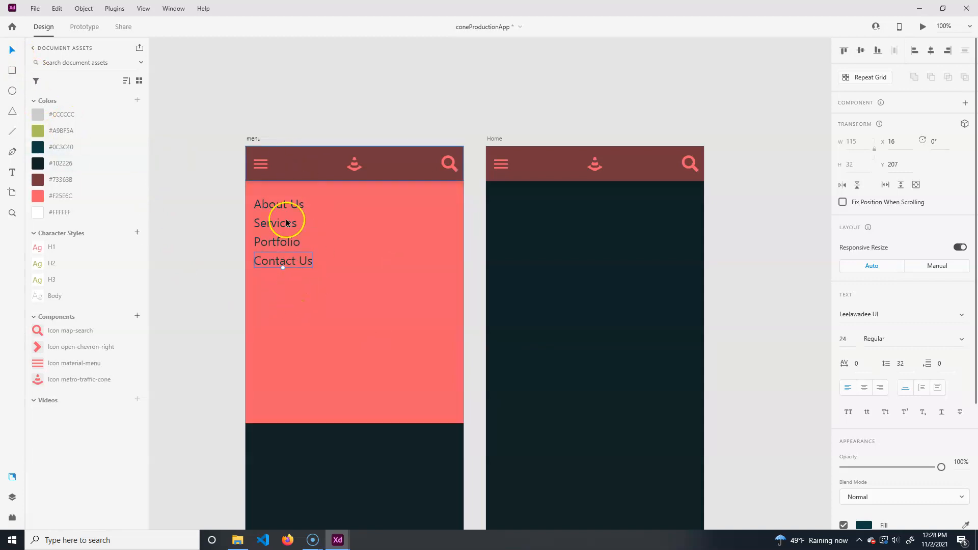
- Shorten the menu panel rectangle to about 190 high so it just fits the four labels
{"action": "left_click", "coordinate": [368, 355]}
{"action": "left_click_drag", "start_coordinate": [355, 423], "coordinate": [353, 278]}
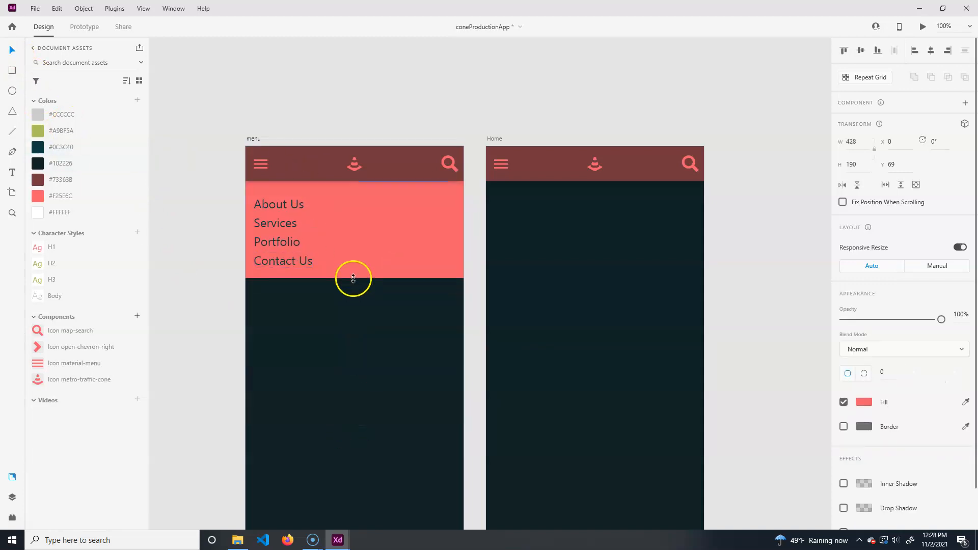
- Try aligning the four menu labels to the panel rectangle's vertical middle, then undo the alignment
{"action": "left_click", "coordinate": [275, 204]}
{"action": "left_click", "coordinate": [275, 224], "text": "shift"}
{"action": "left_click", "coordinate": [280, 243], "text": "shift"}
{"action": "left_click", "coordinate": [294, 261], "text": "shift"}
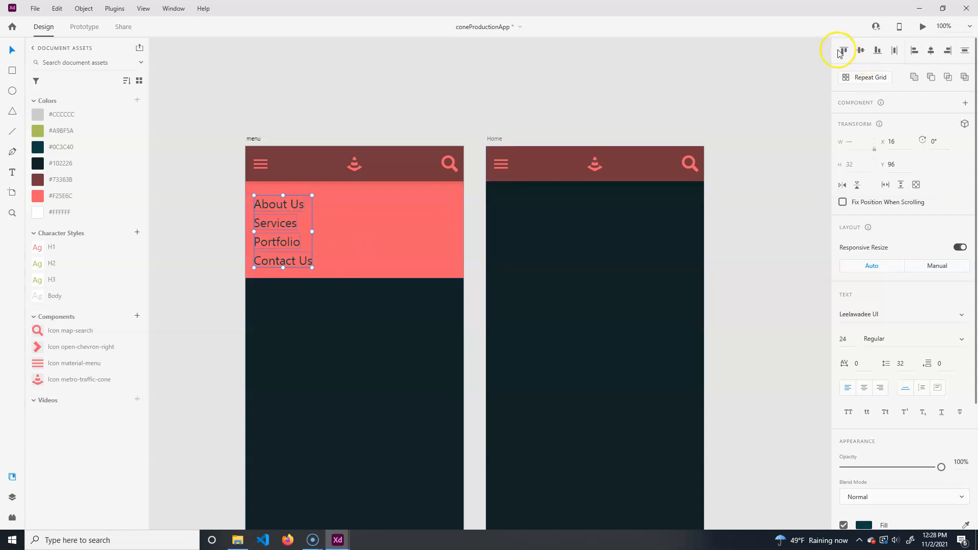
{"action": "left_click", "coordinate": [436, 222], "text": "shift"}
{"action": "left_click", "coordinate": [860, 50]}
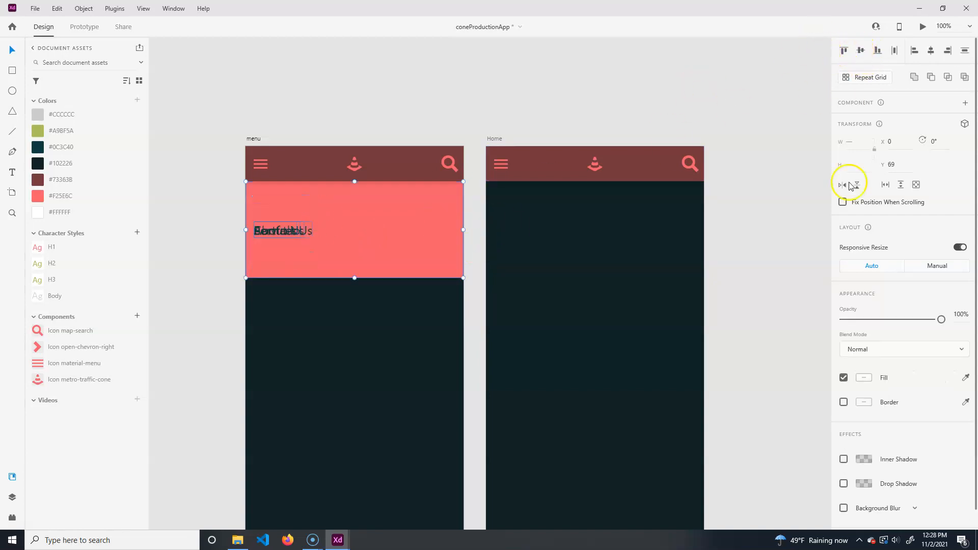
{"action": "key", "text": "ctrl+z"}
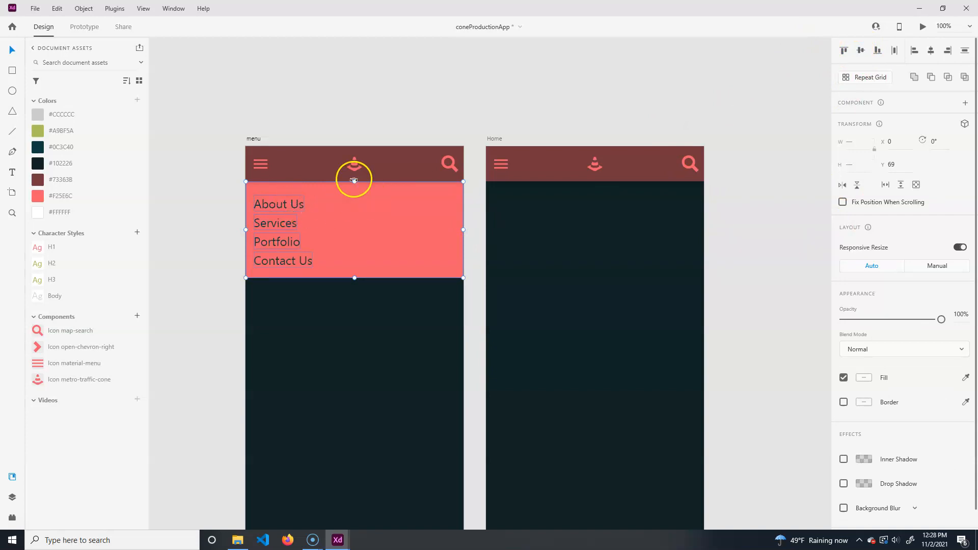
- Nudge the selected menu label up slightly
{"action": "left_click", "coordinate": [387, 217], "text": "shift"}
{"action": "key", "text": "Up"}
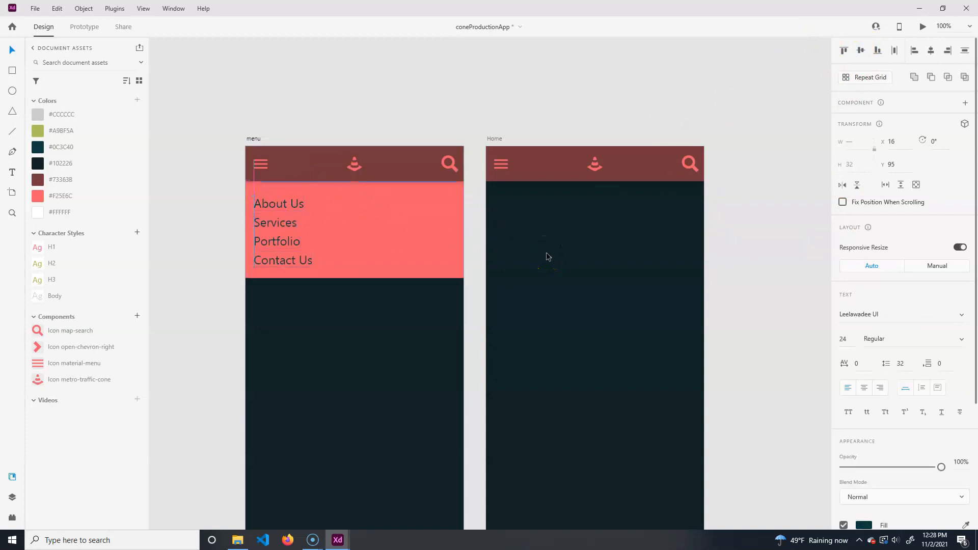
{"action": "left_click", "coordinate": [413, 134]}
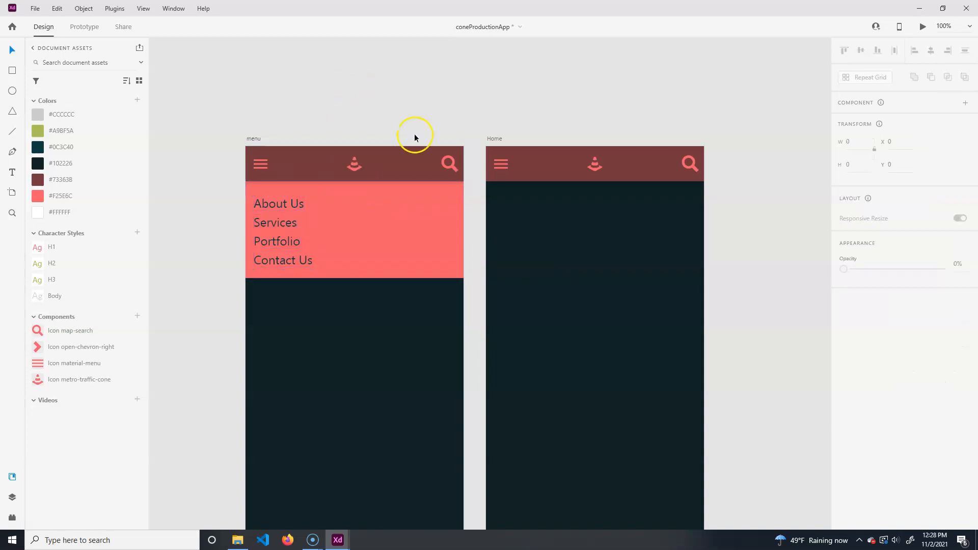
- In prototype mode, link the Home screen's menu icon to the menu artboard with a tap transition
{"action": "left_click", "coordinate": [577, 212]}
{"action": "left_click", "coordinate": [85, 26]}
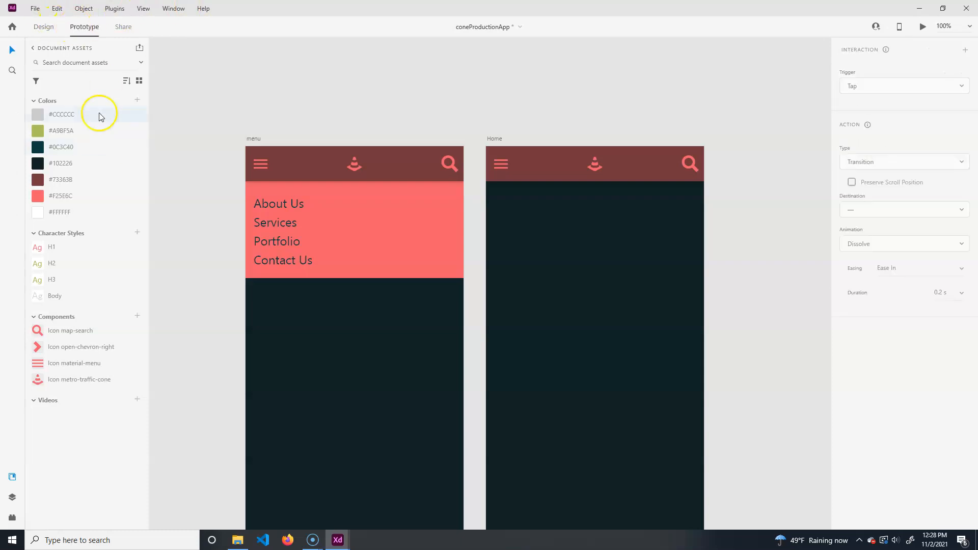
{"action": "left_click", "coordinate": [498, 164]}
{"action": "double_click", "coordinate": [505, 166]}
{"action": "left_click_drag", "start_coordinate": [509, 171], "coordinate": [422, 250]}
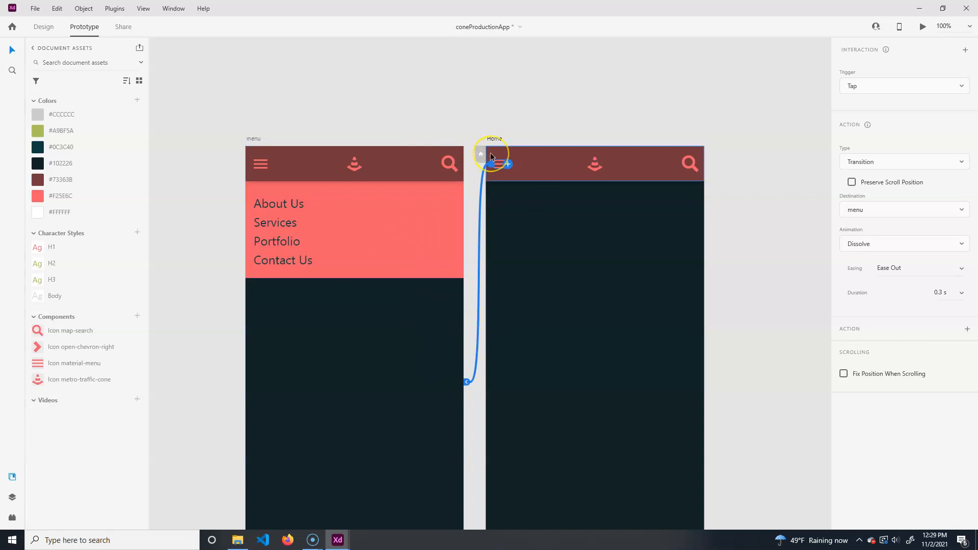
- Preview the prototype and tap the menu icon to test the transition
{"action": "key", "text": "ctrl+Return"}
{"action": "left_click", "coordinate": [195, 120]}
{"action": "left_click", "coordinate": [36, 54]}
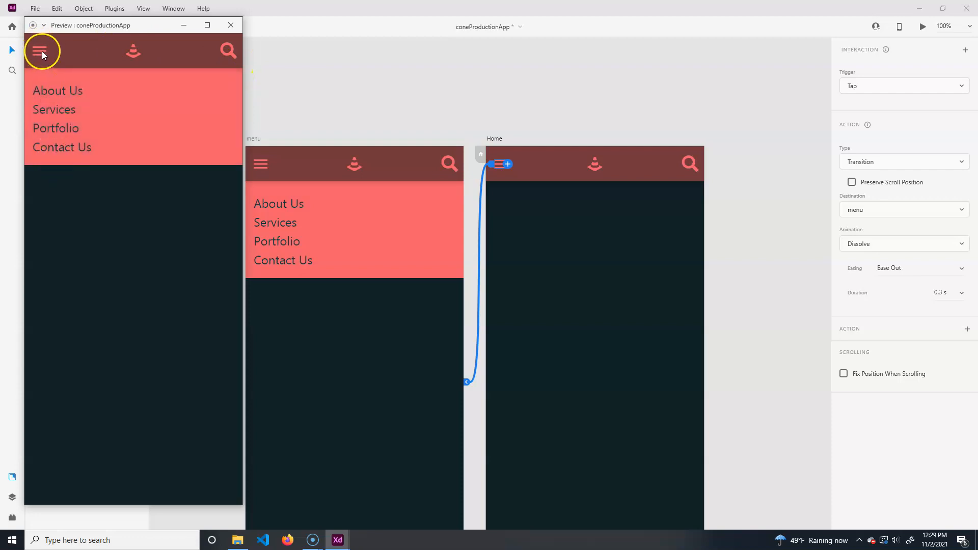
{"action": "left_click", "coordinate": [231, 25]}
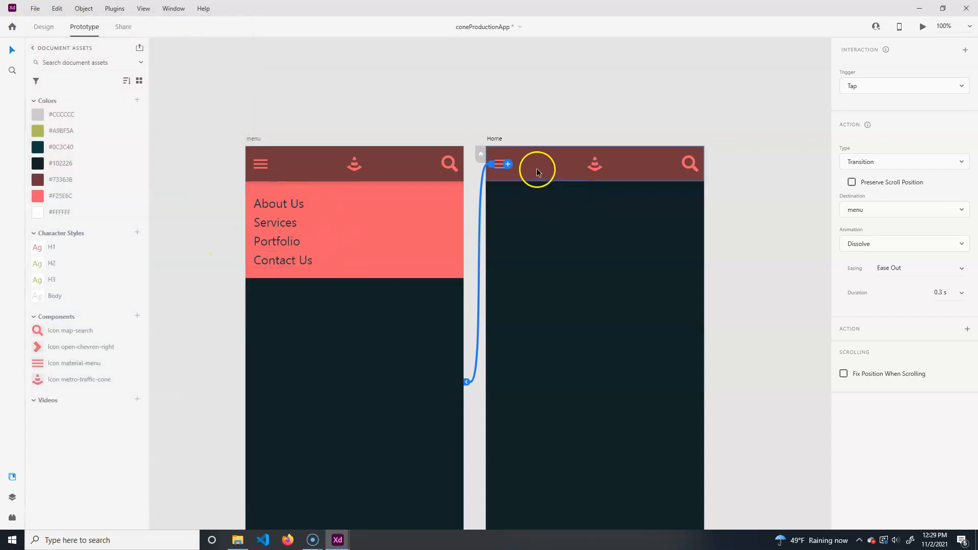
- Remove the tap link from the Home screen's menu icon
{"action": "left_click", "coordinate": [475, 241]}
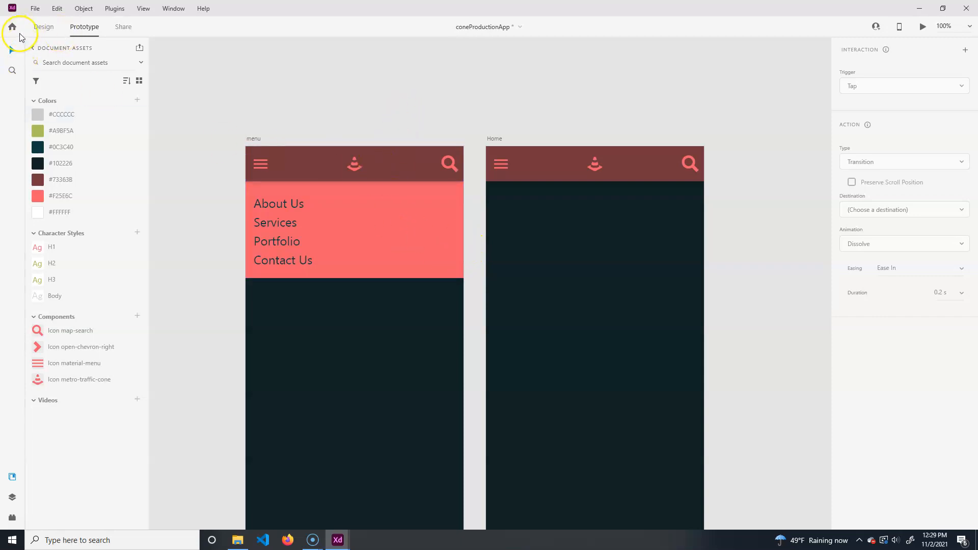
{"action": "left_click_drag", "start_coordinate": [764, 118], "coordinate": [617, 137]}
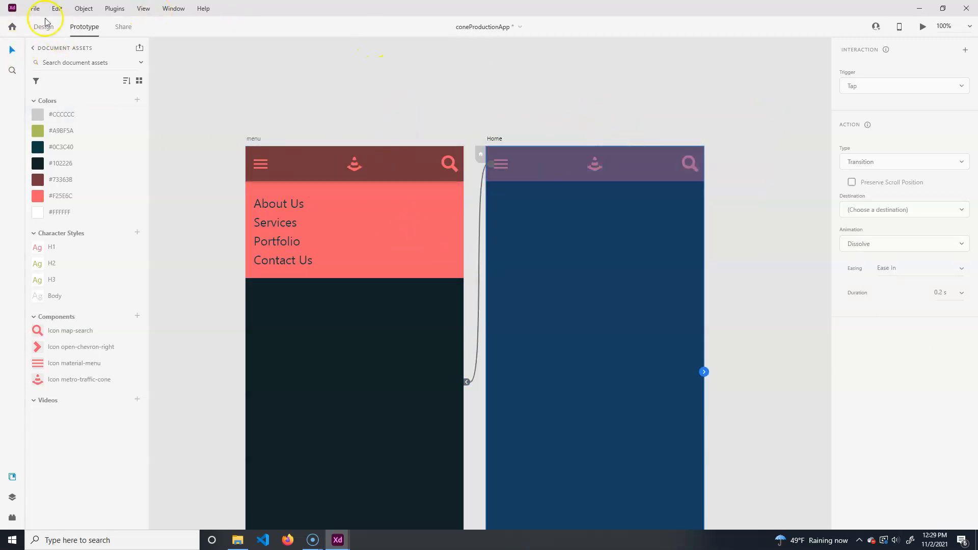
{"action": "left_click", "coordinate": [480, 230]}
{"action": "key", "text": "Delete"}
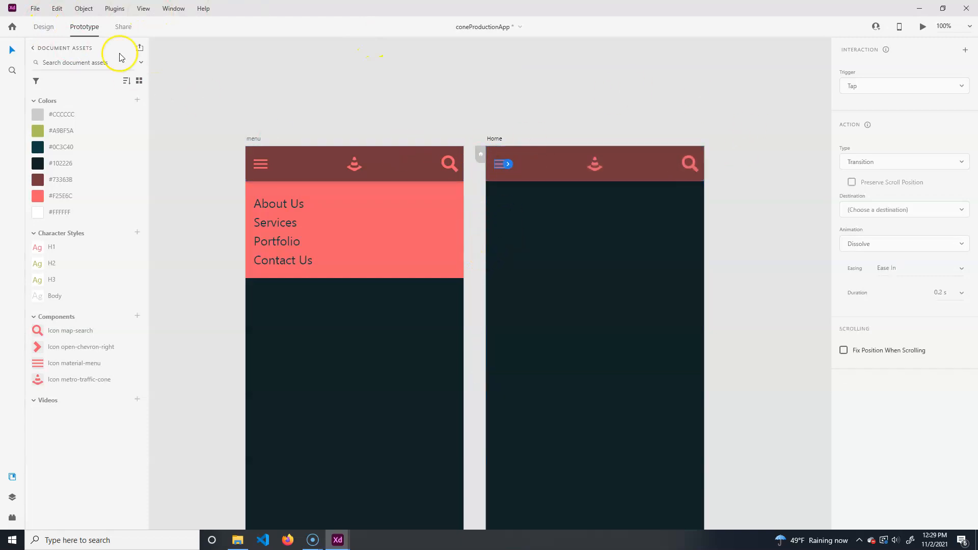
- Delete the header from the Home artboard
{"action": "left_click", "coordinate": [44, 26]}
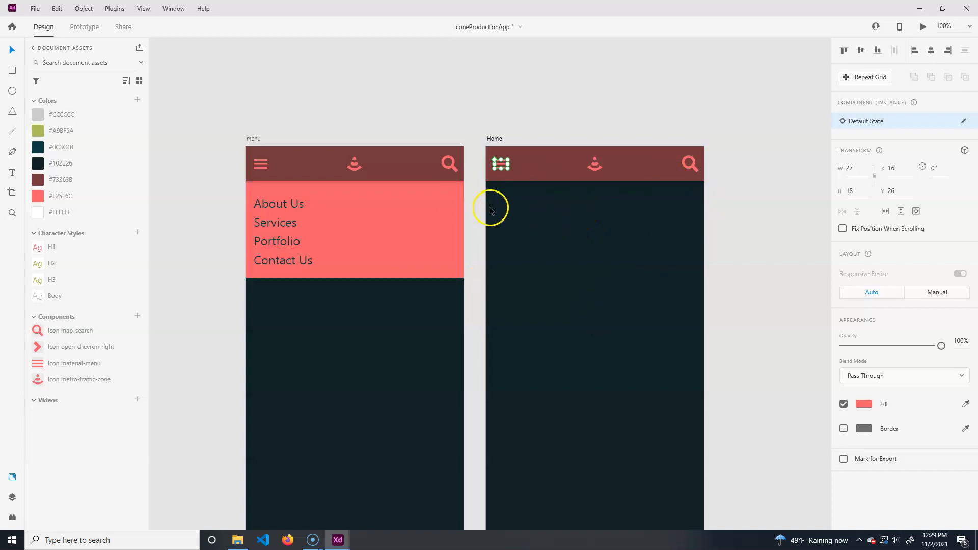
{"action": "left_click", "coordinate": [542, 172]}
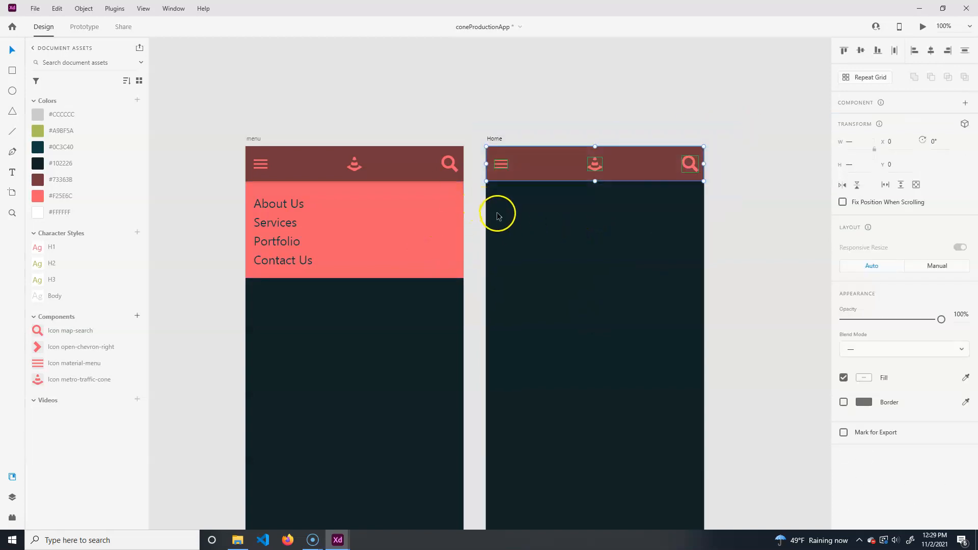
{"action": "key", "text": "Delete"}
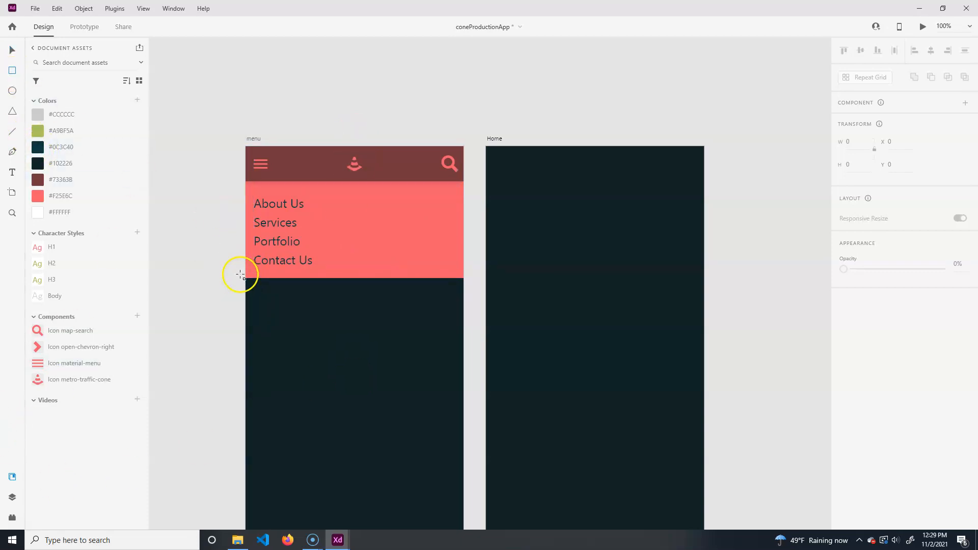
- Draw a 428 × 190 rectangle over the menu panel and turn off its border
{"action": "left_click_drag", "start_coordinate": [245, 278], "coordinate": [463, 182]}
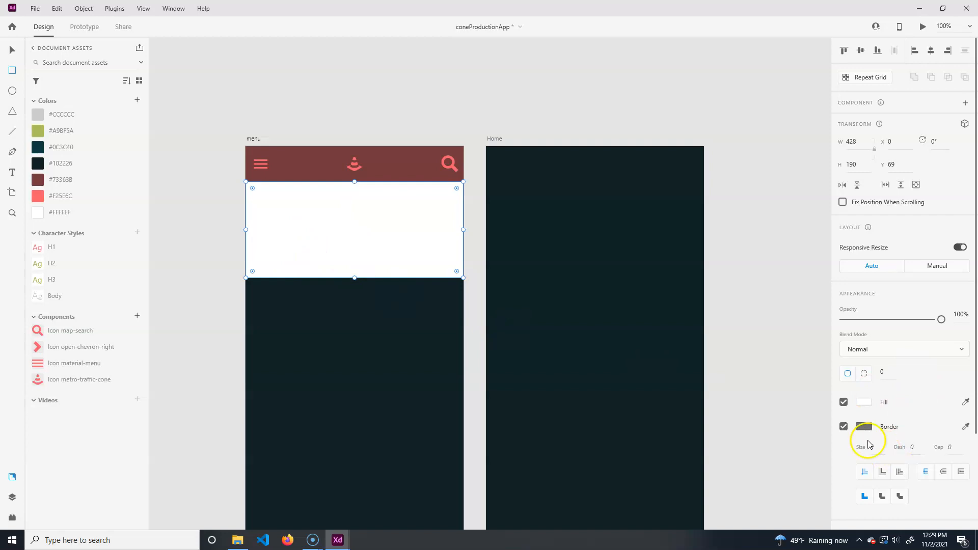
{"action": "left_click", "coordinate": [843, 428]}
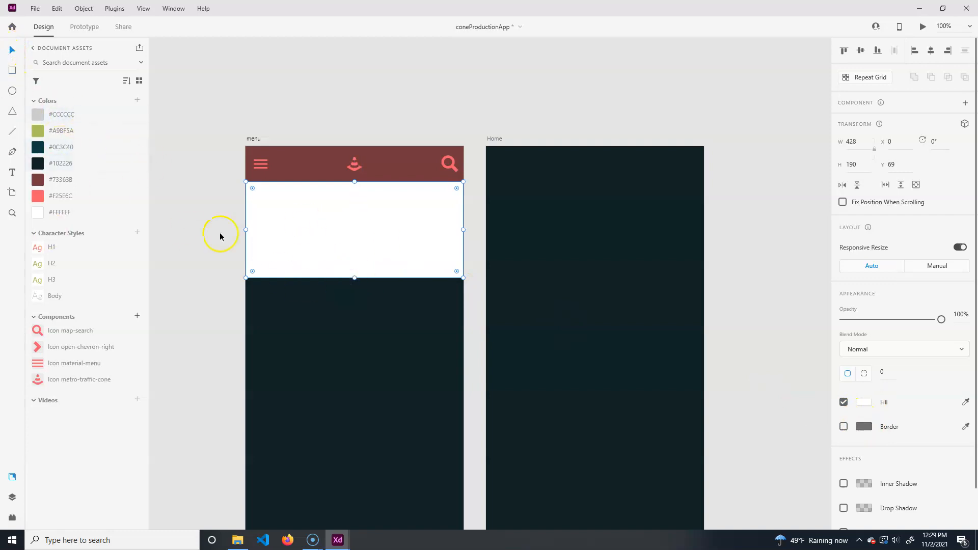
- Move the new rectangle aside and group the panel rectangle with the four menu labels
{"action": "left_click", "coordinate": [12, 496]}
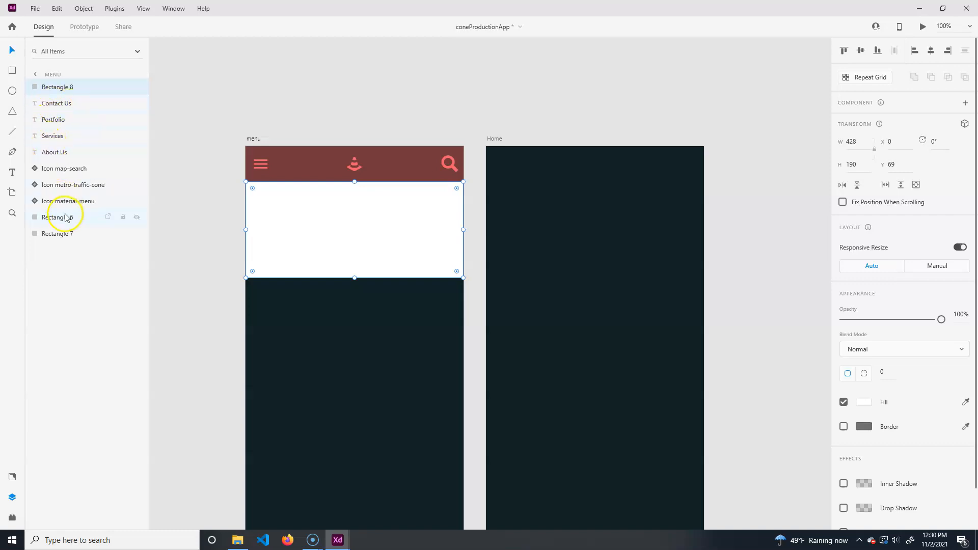
{"action": "left_click_drag", "start_coordinate": [373, 243], "coordinate": [220, 417]}
{"action": "left_click", "coordinate": [325, 270]}
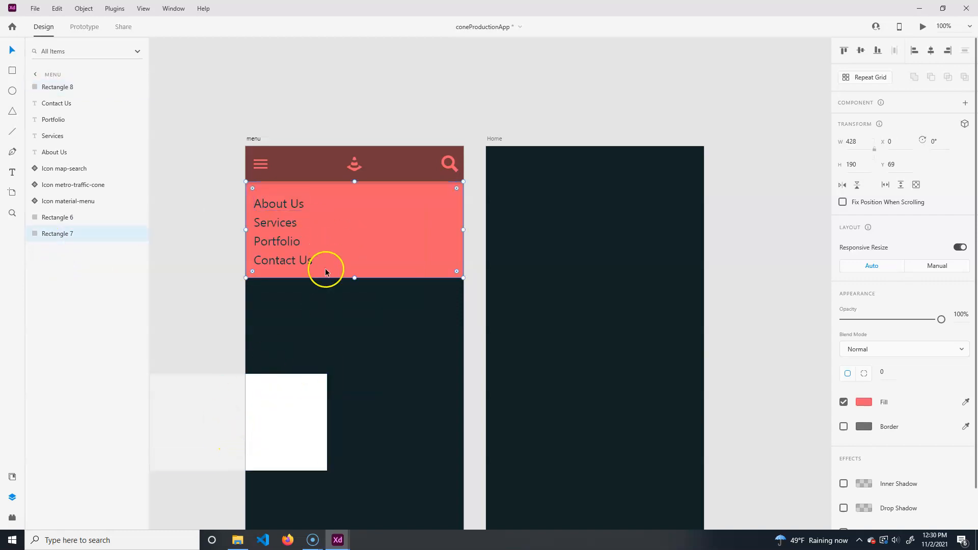
{"action": "left_click", "coordinate": [298, 206], "text": "shift"}
{"action": "left_click", "coordinate": [288, 223], "text": "shift"}
{"action": "left_click", "coordinate": [286, 247], "text": "shift"}
{"action": "left_click", "coordinate": [289, 262], "text": "shift"}
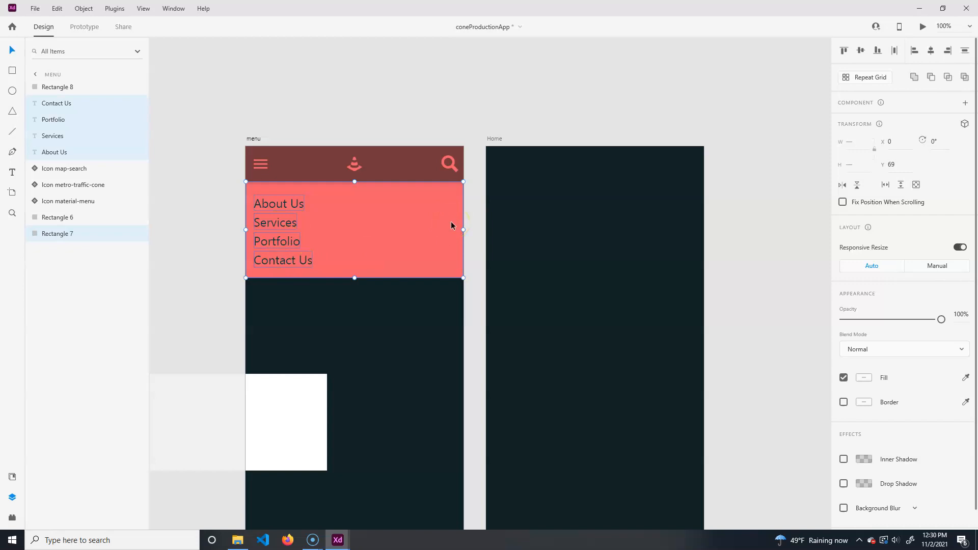
{"action": "key", "text": "ctrl+g"}
- Move the white rectangle back over the menu group and mask the group with it
{"action": "left_click", "coordinate": [54, 87]}
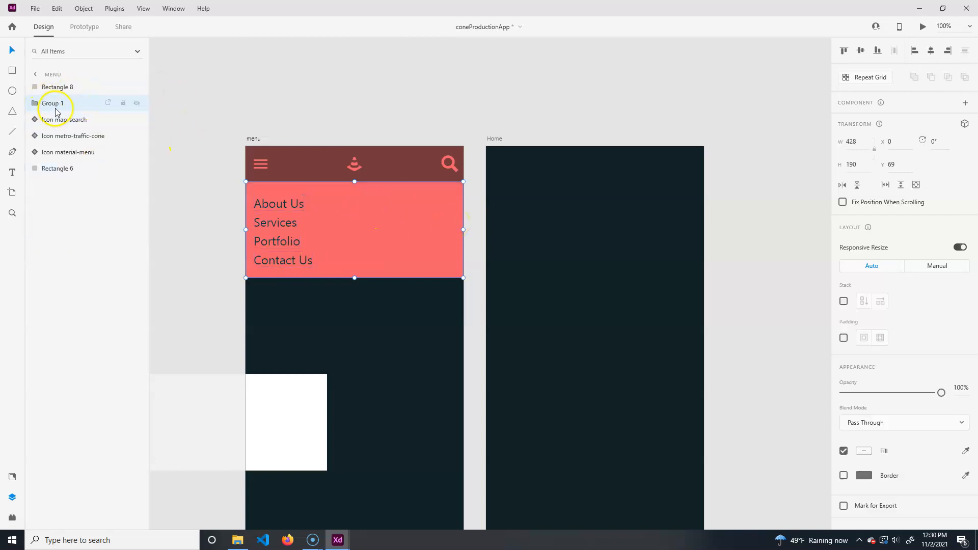
{"action": "left_click_drag", "start_coordinate": [299, 430], "coordinate": [406, 240]}
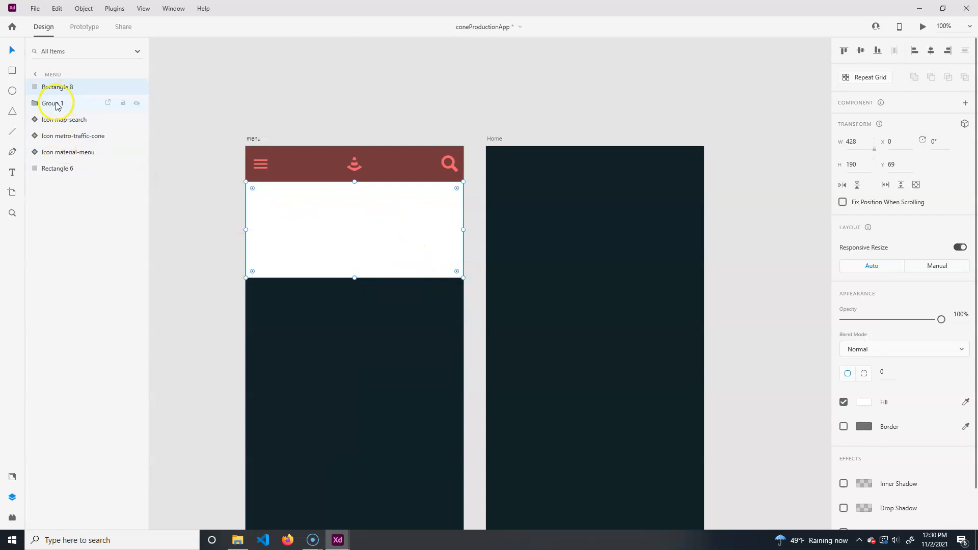
{"action": "left_click", "coordinate": [57, 104], "text": "shift"}
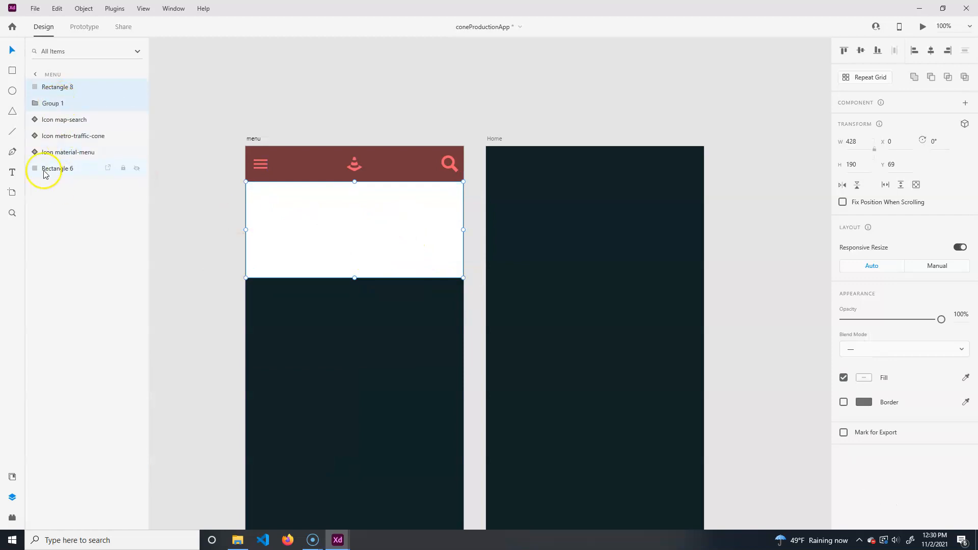
{"action": "right_click", "coordinate": [64, 104]}
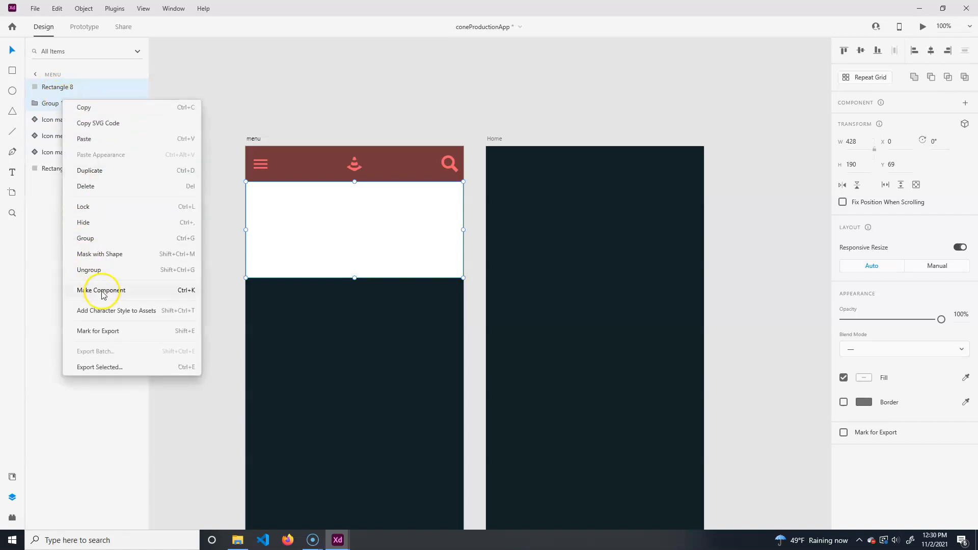
{"action": "left_click", "coordinate": [104, 254]}
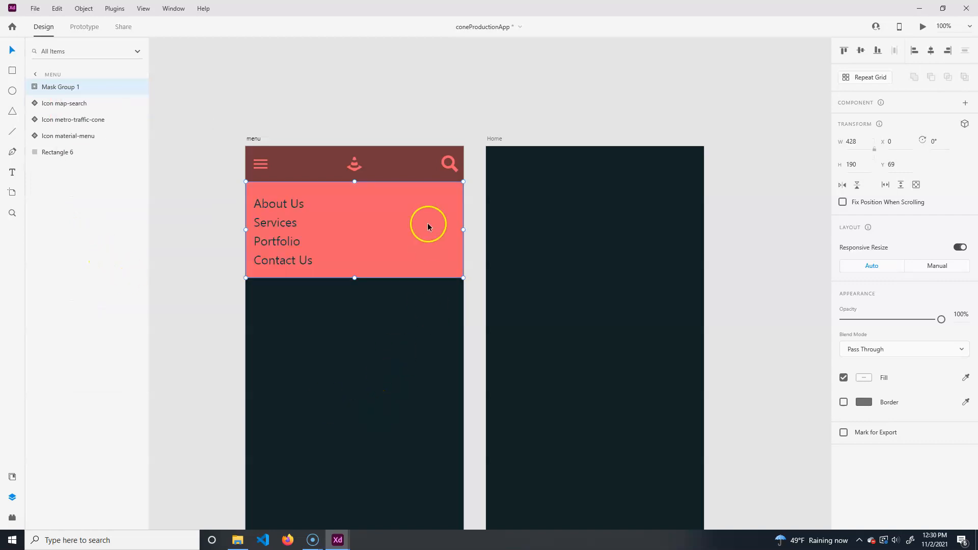
- Try shortening the menu group and then the mask rectangle, undoing each change
{"action": "left_click", "coordinate": [62, 103]}
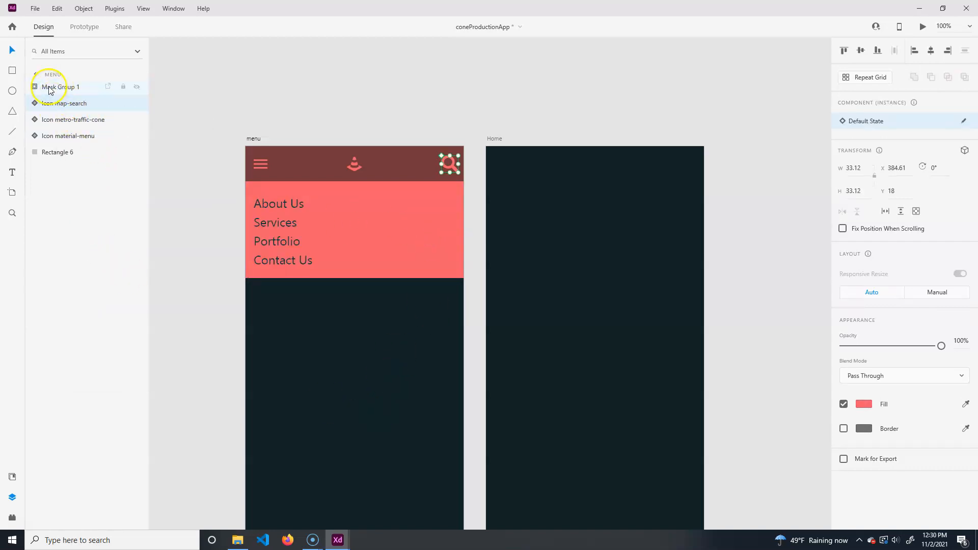
{"action": "left_click", "coordinate": [32, 87]}
{"action": "left_click", "coordinate": [66, 102]}
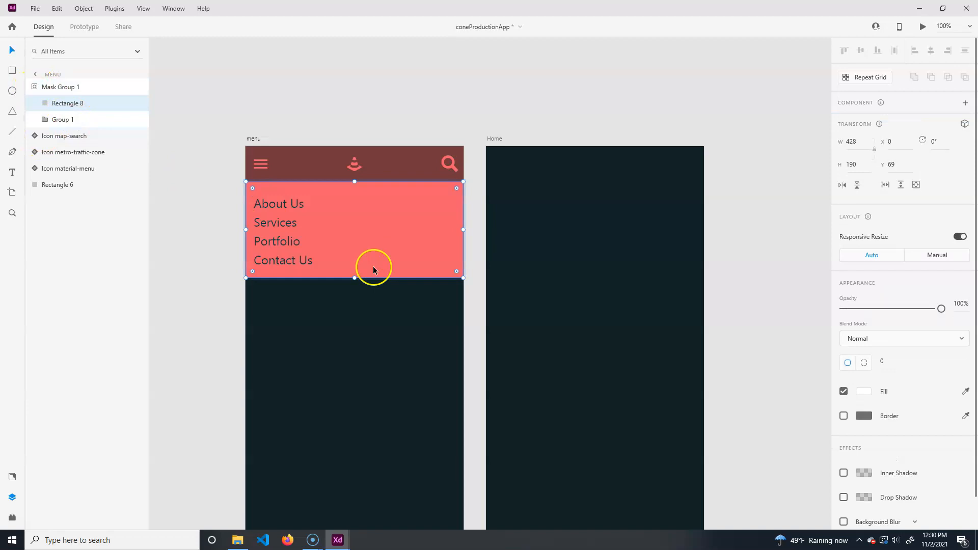
{"action": "left_click", "coordinate": [353, 278]}
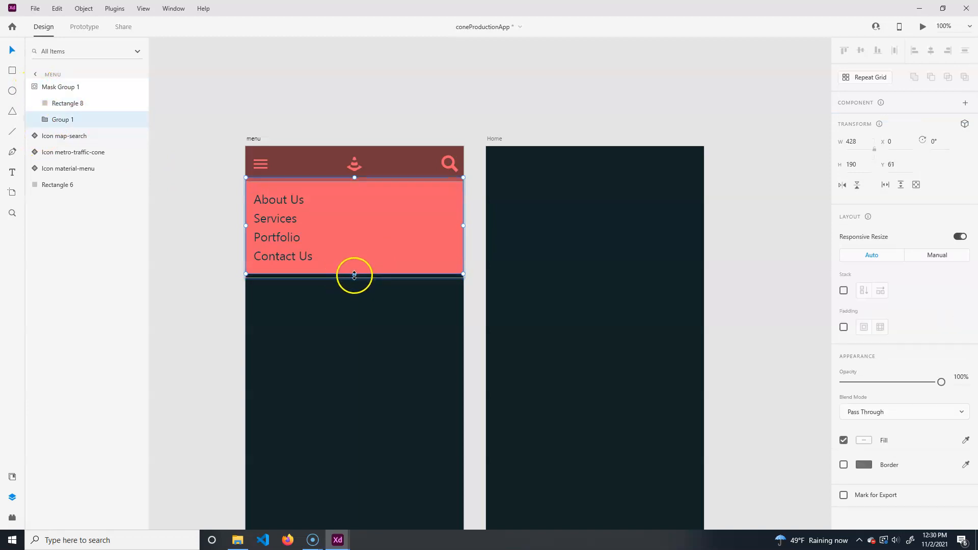
{"action": "left_click_drag", "start_coordinate": [354, 277], "coordinate": [358, 244]}
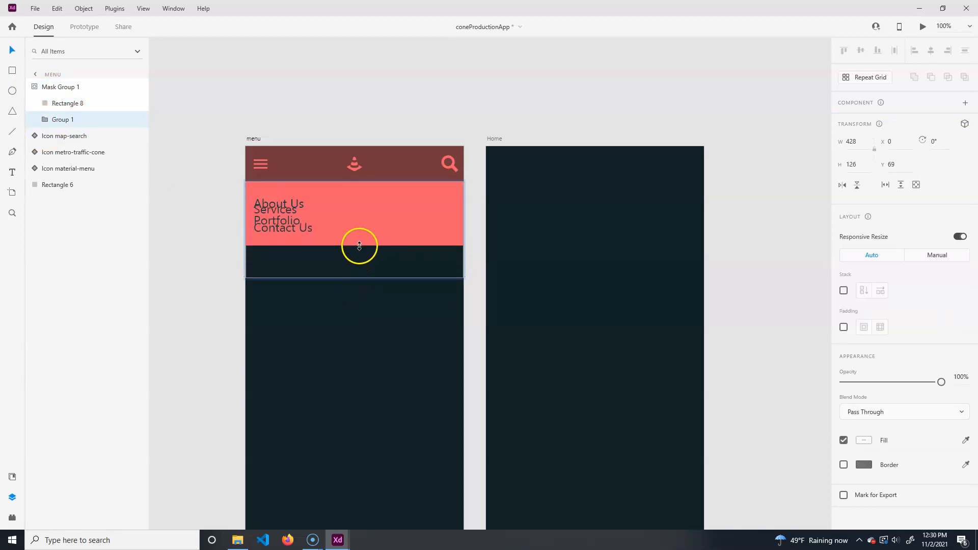
{"action": "key", "text": "ctrl+z"}
{"action": "left_click", "coordinate": [65, 107]}
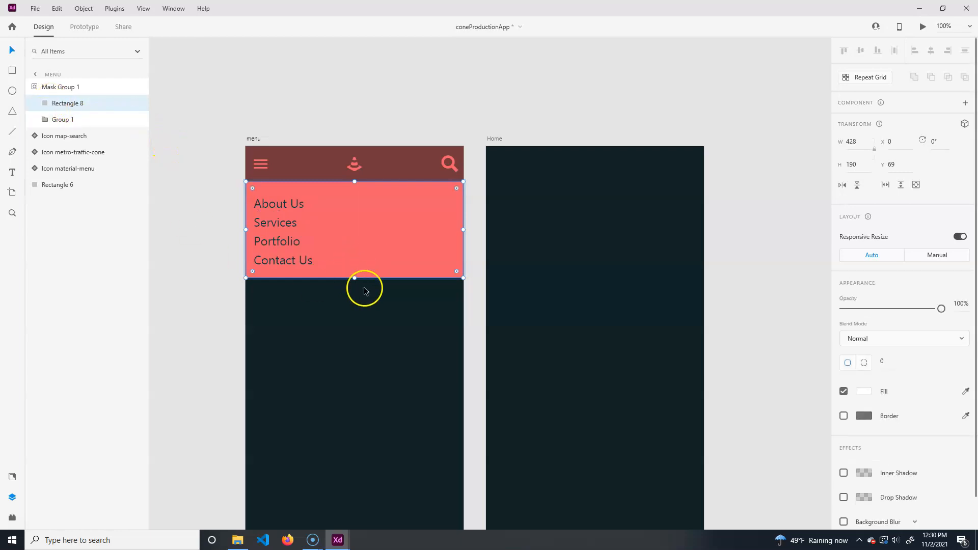
{"action": "left_click_drag", "start_coordinate": [354, 278], "coordinate": [356, 192]}
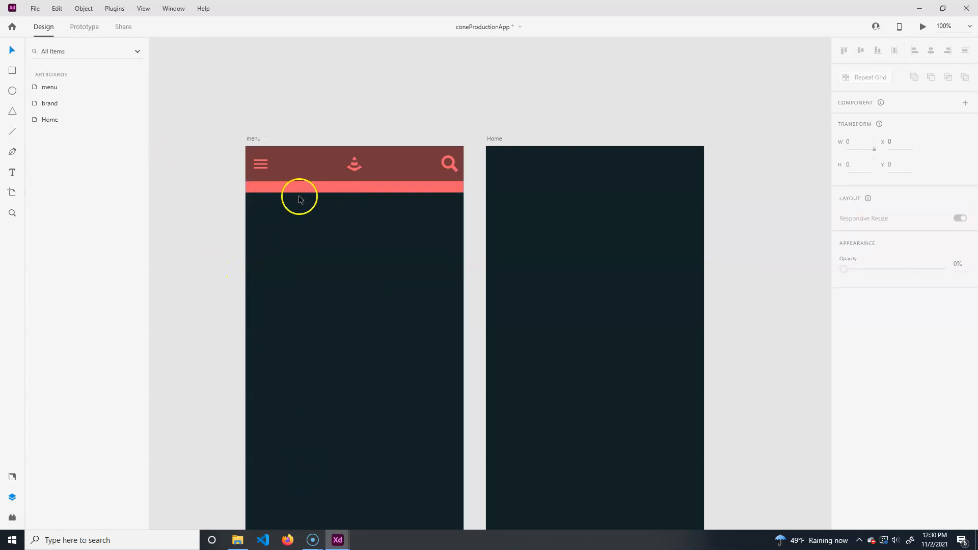
{"action": "key", "text": "ctrl+z"}
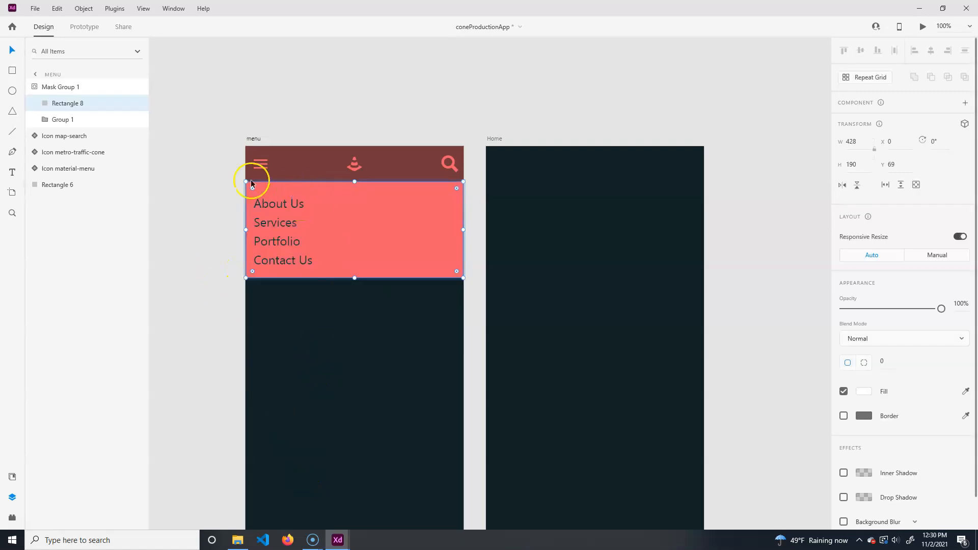
- Copy the header and masked menu panel from the menu artboard onto the Home artboard
{"action": "left_click", "coordinate": [227, 215]}
{"action": "left_click", "coordinate": [296, 168]}
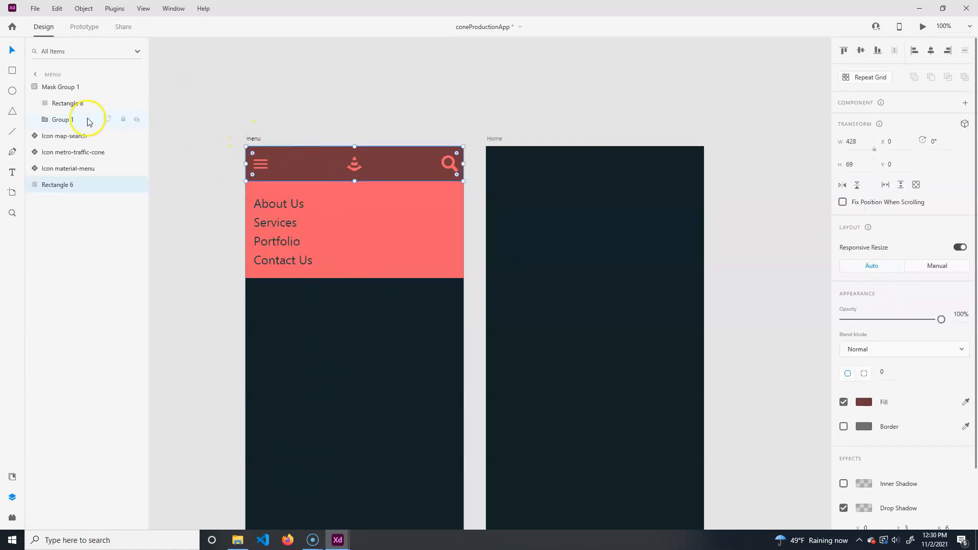
{"action": "left_click_drag", "start_coordinate": [202, 114], "coordinate": [468, 292]}
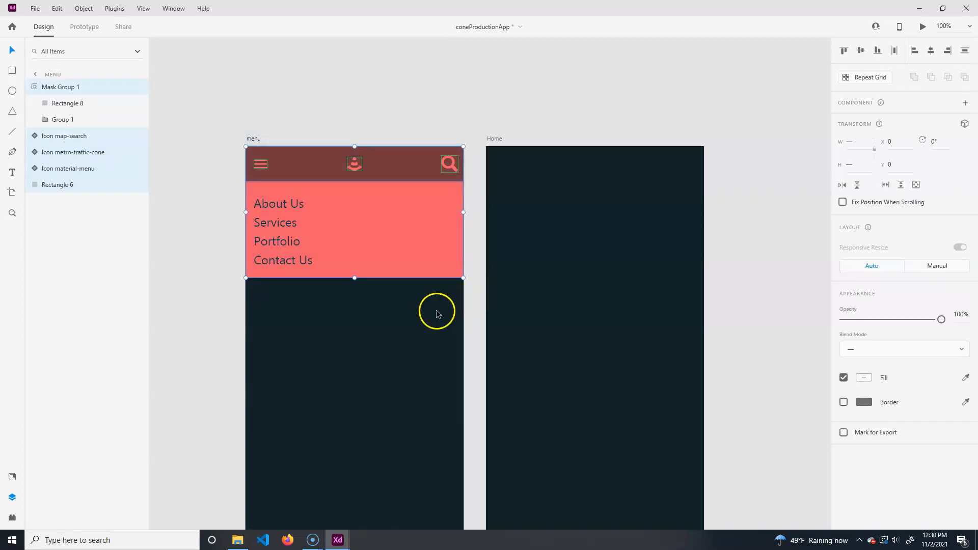
{"action": "key", "text": "ctrl+d"}
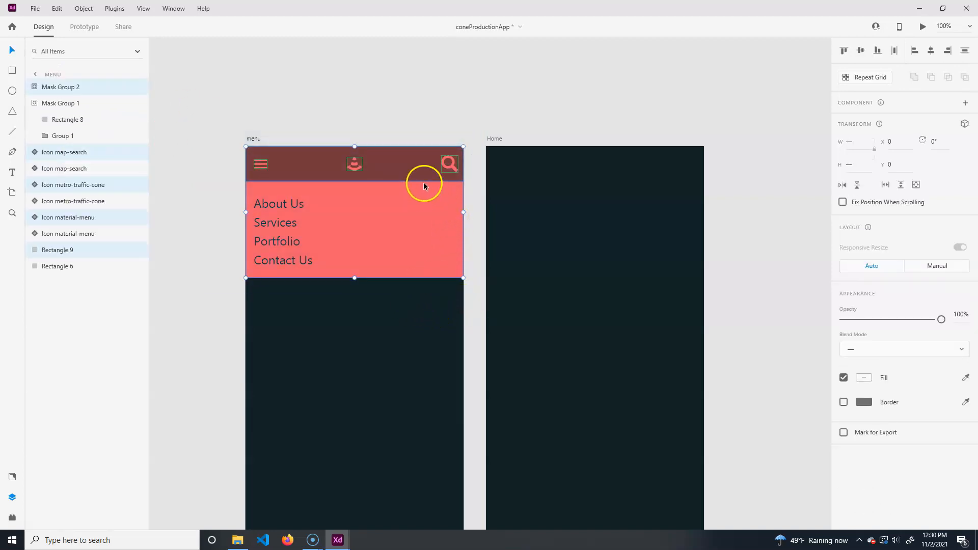
{"action": "key", "text": "ctrl+z"}
{"action": "left_click_drag", "start_coordinate": [385, 168], "coordinate": [624, 199]}
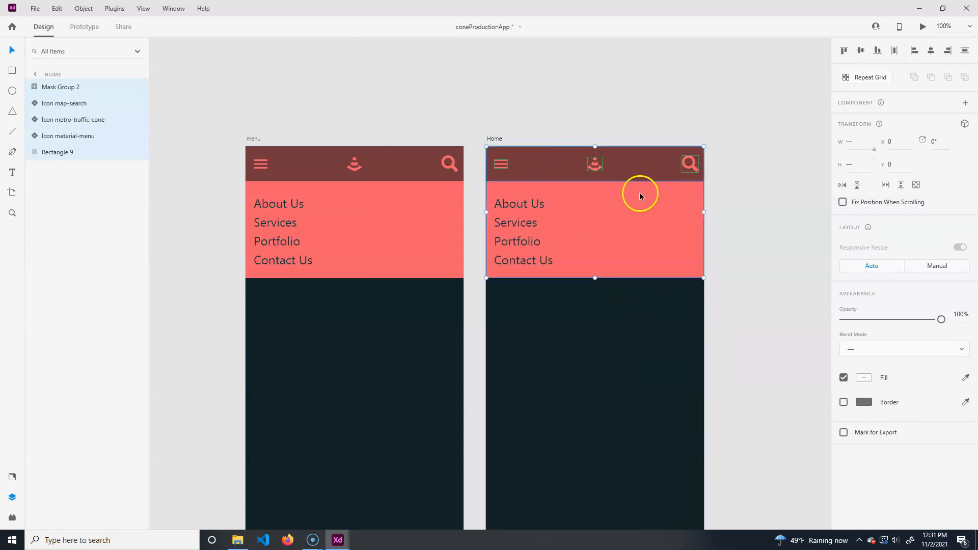
- Collapse the mask rectangle inside the Home artboard's masked menu panel to about 7 px high
{"action": "left_click", "coordinate": [615, 84]}
{"action": "left_click", "coordinate": [617, 233]}
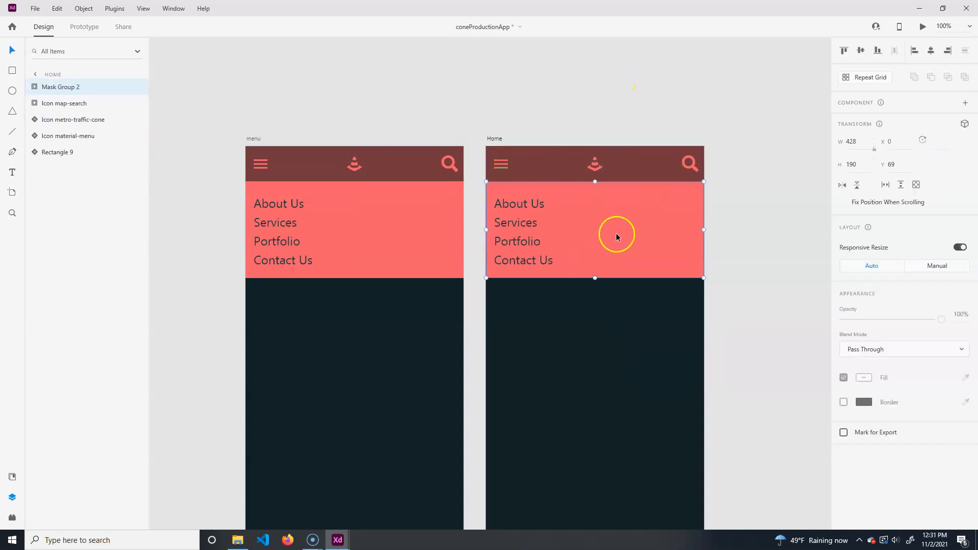
{"action": "left_click", "coordinate": [37, 89]}
{"action": "left_click", "coordinate": [73, 104]}
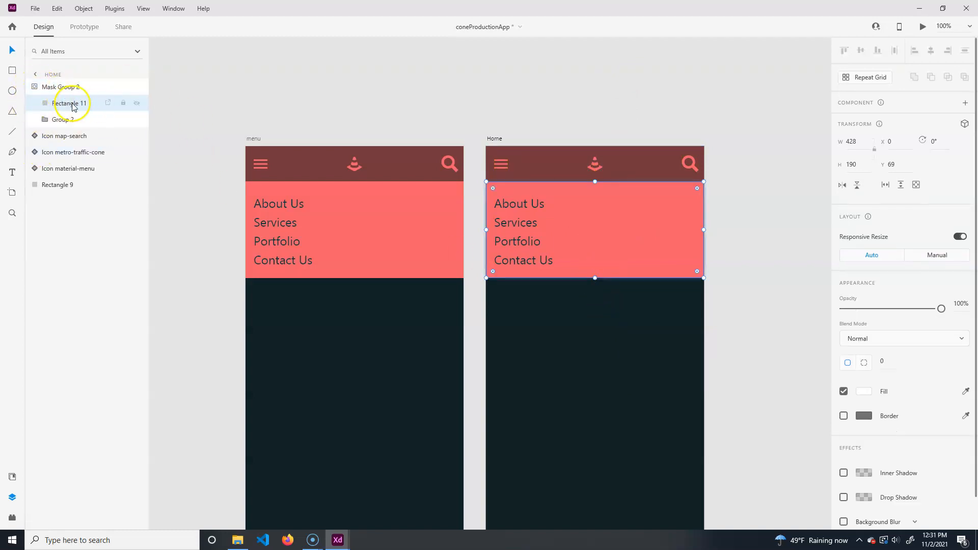
{"action": "left_click_drag", "start_coordinate": [594, 278], "coordinate": [607, 178]}
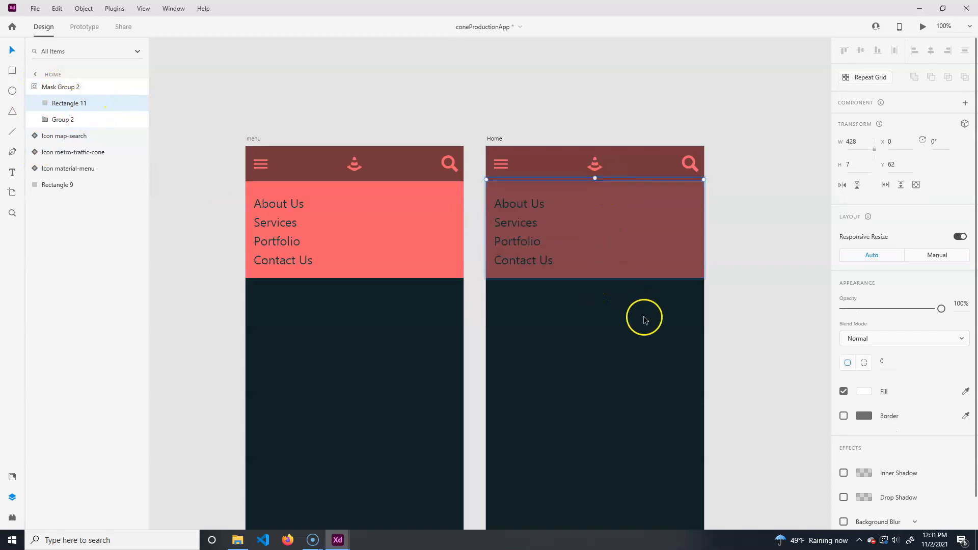
{"action": "left_click", "coordinate": [797, 193]}
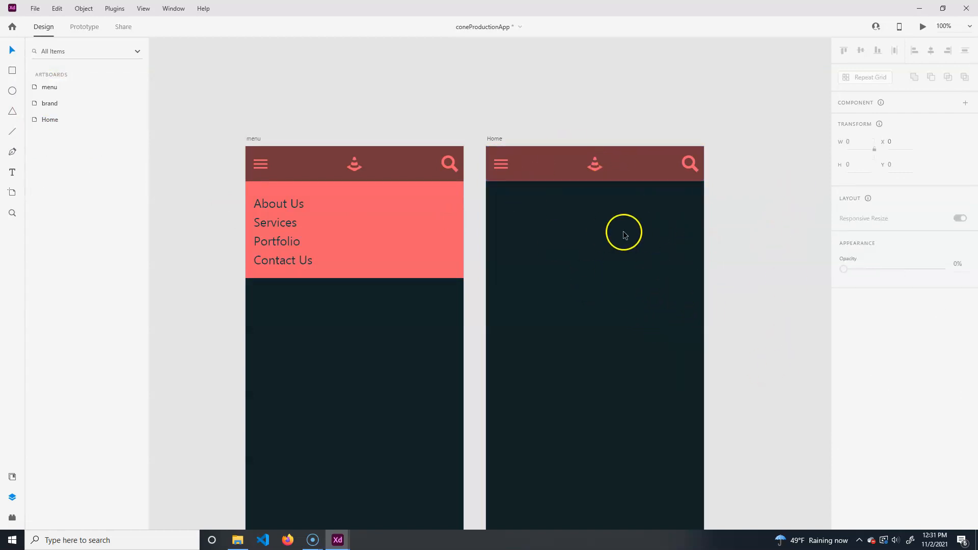
- Shorten the menu artboard to 258 px high so it only holds the header and menu panel
{"action": "left_click_drag", "start_coordinate": [393, 424], "coordinate": [400, 275]}
{"action": "left_click", "coordinate": [345, 374]}
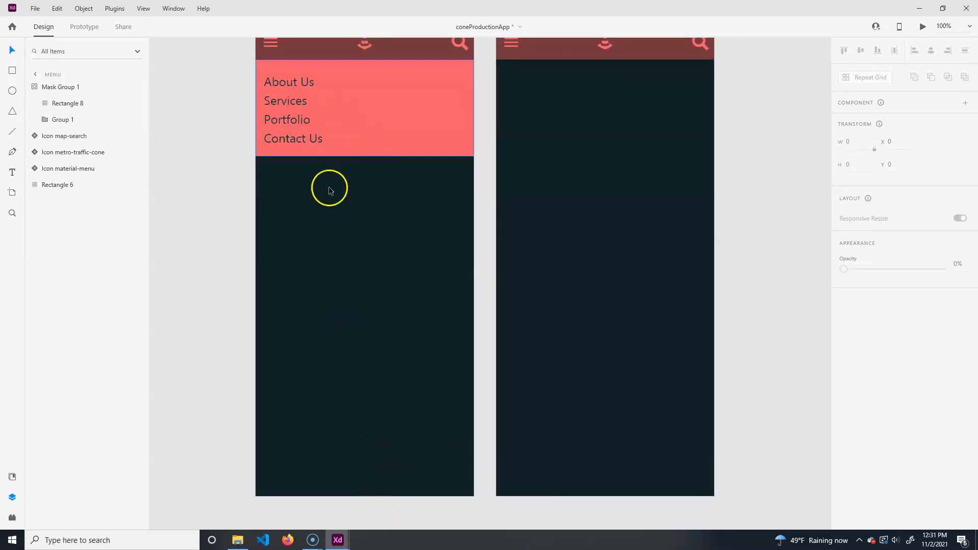
{"action": "left_click_drag", "start_coordinate": [296, 80], "coordinate": [302, 219]}
{"action": "left_click", "coordinate": [265, 159]}
{"action": "scroll", "coordinate": [364, 190], "scroll_direction": "down", "scroll_amount": 4}
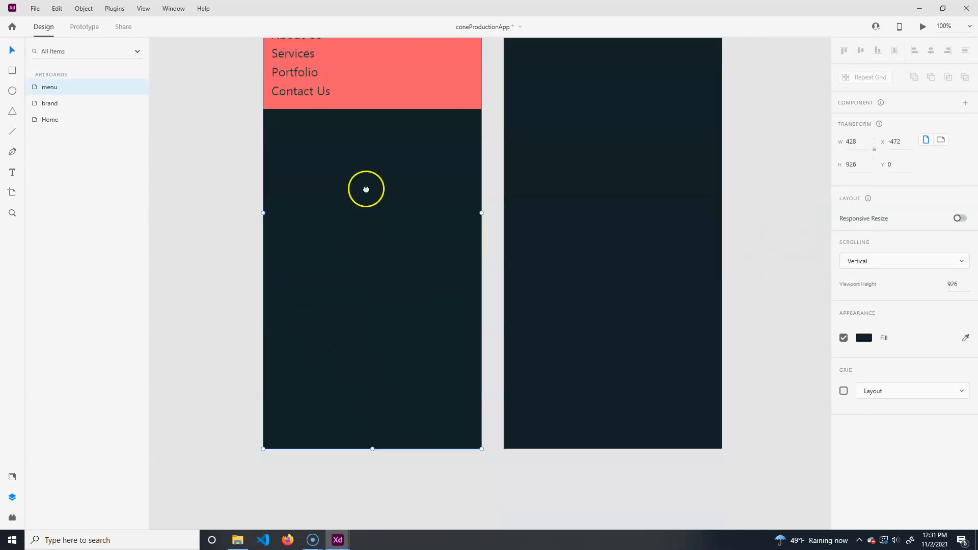
{"action": "left_click_drag", "start_coordinate": [373, 442], "coordinate": [406, 107]}
{"action": "left_click_drag", "start_coordinate": [429, 166], "coordinate": [395, 382]}
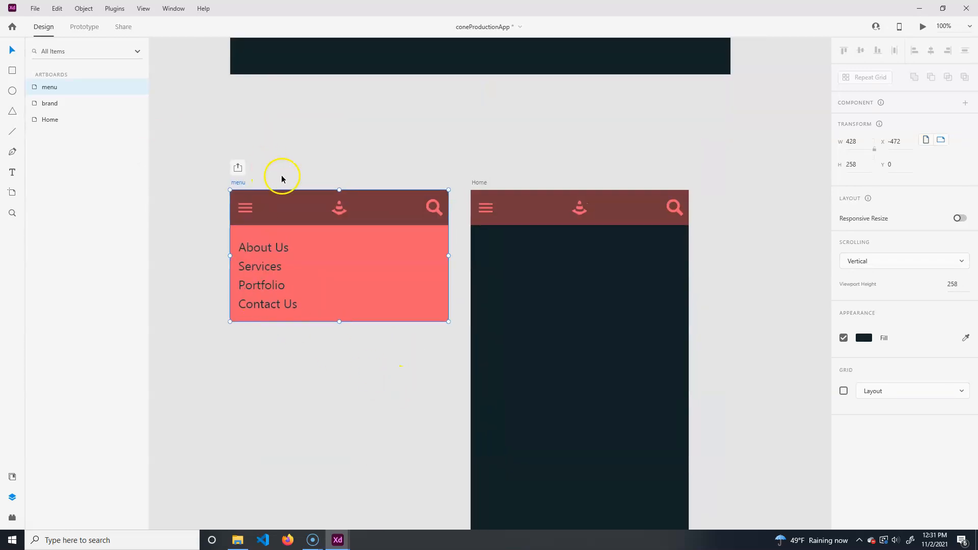
{"action": "left_click", "coordinate": [349, 436]}
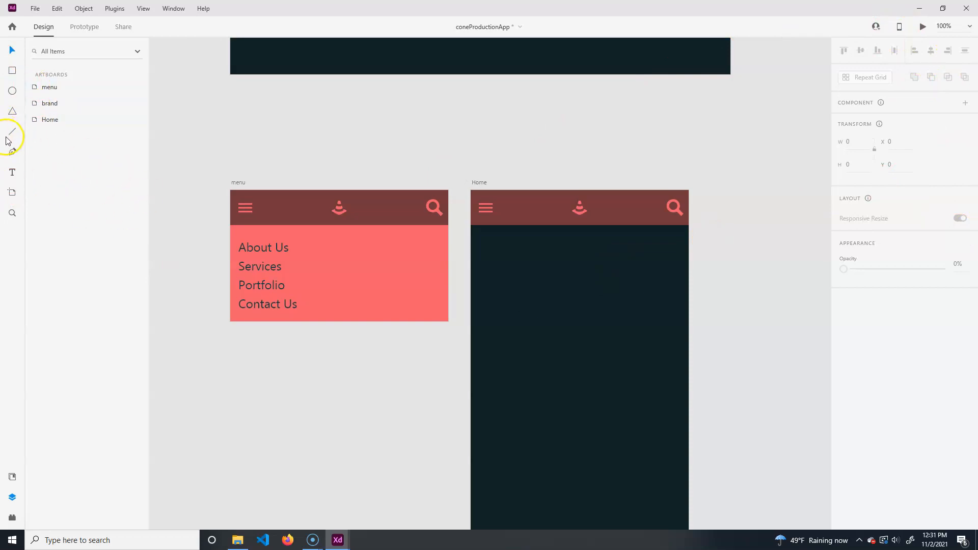
- In prototype mode, link the Home artboard's hamburger menu icon to the menu artboard with a tap interaction
{"action": "left_click", "coordinate": [84, 27]}
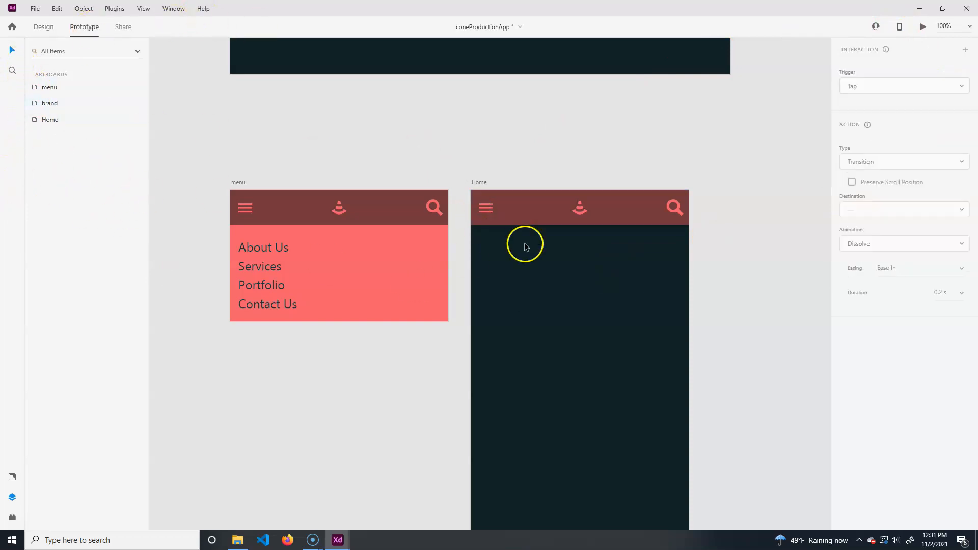
{"action": "left_click", "coordinate": [488, 208]}
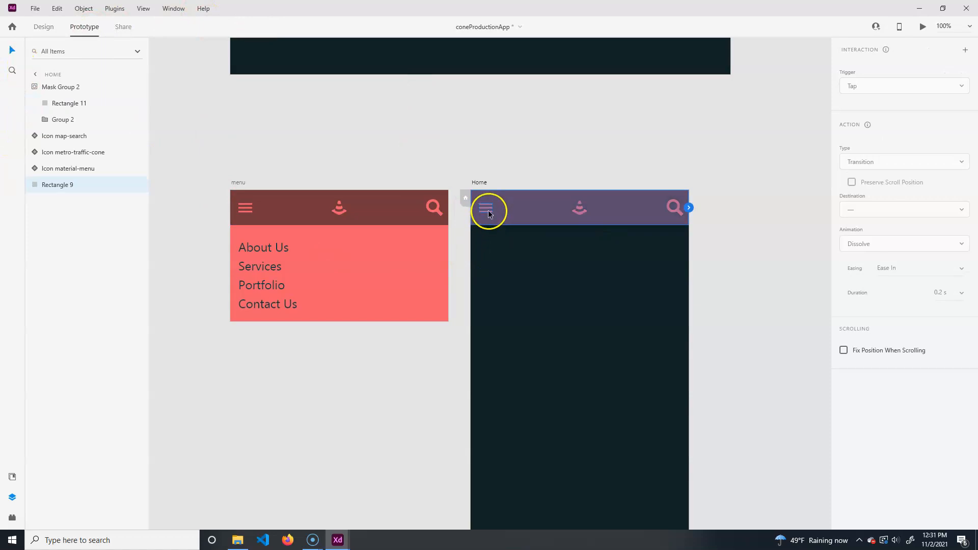
{"action": "left_click", "coordinate": [489, 209]}
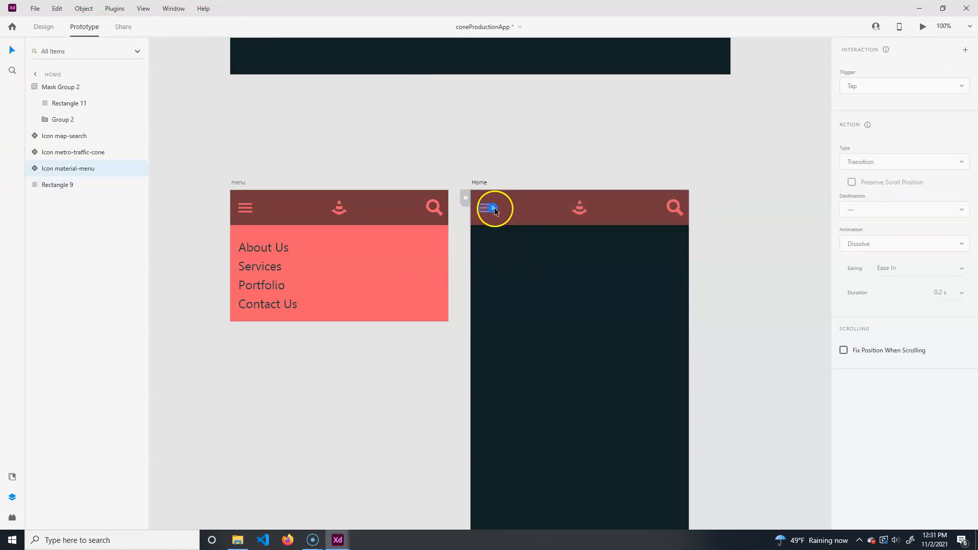
{"action": "left_click_drag", "start_coordinate": [492, 209], "coordinate": [405, 299]}
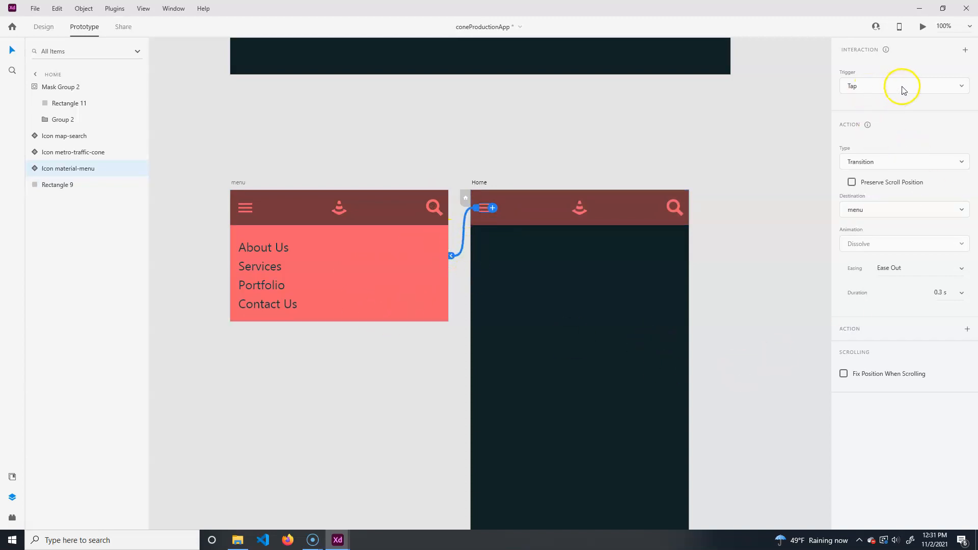
- Change the interaction's action to Overlay and position the menu overlay at the top of the Home artboard
{"action": "left_click", "coordinate": [910, 161]}
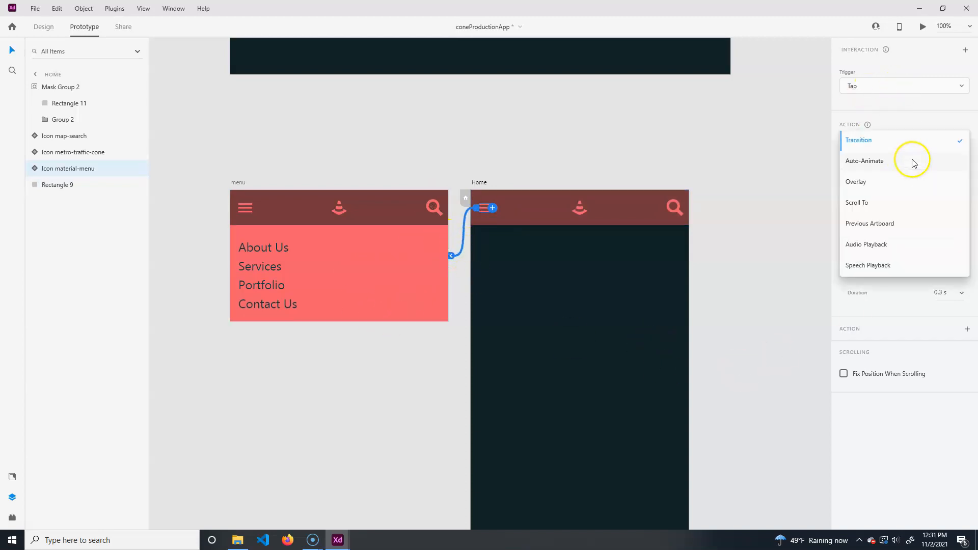
{"action": "left_click", "coordinate": [871, 183]}
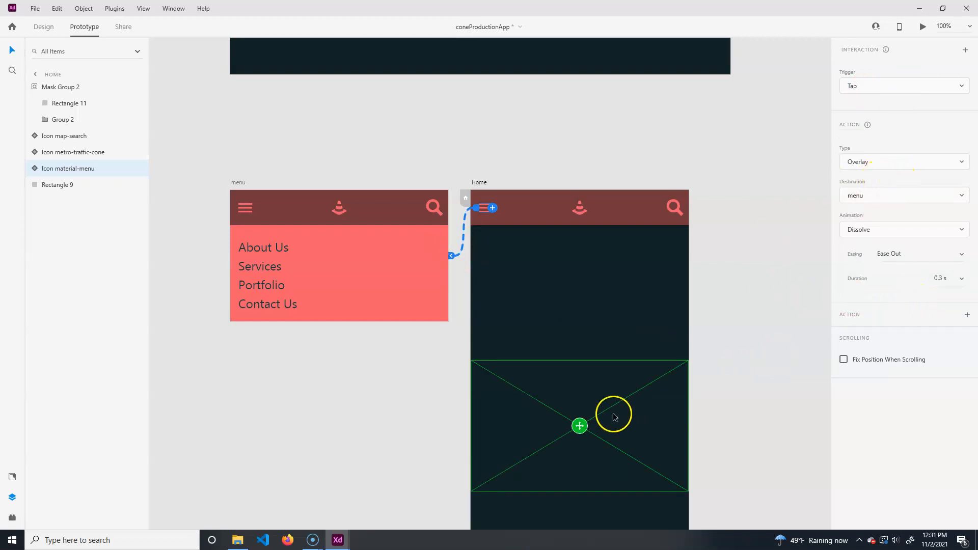
{"action": "left_click_drag", "start_coordinate": [579, 426], "coordinate": [566, 242]}
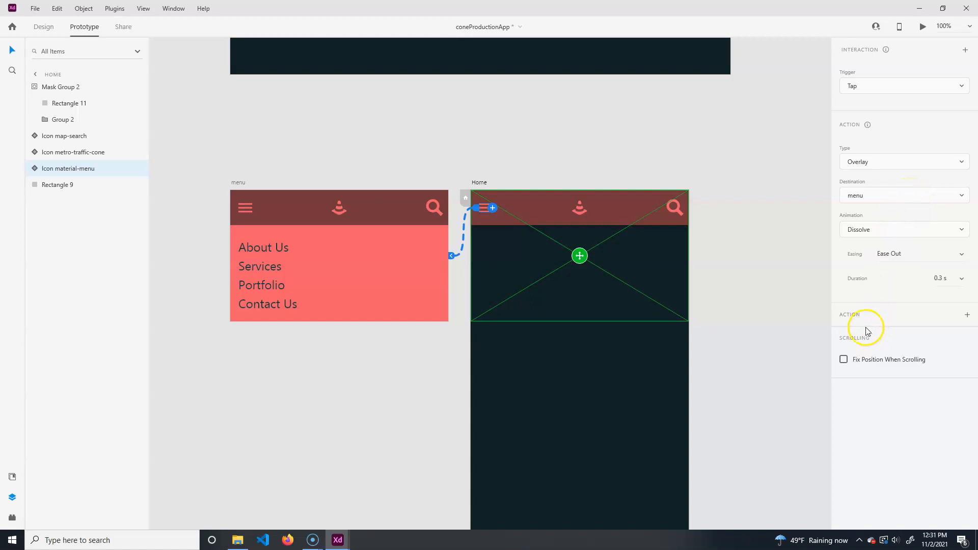
{"action": "left_click", "coordinate": [594, 134]}
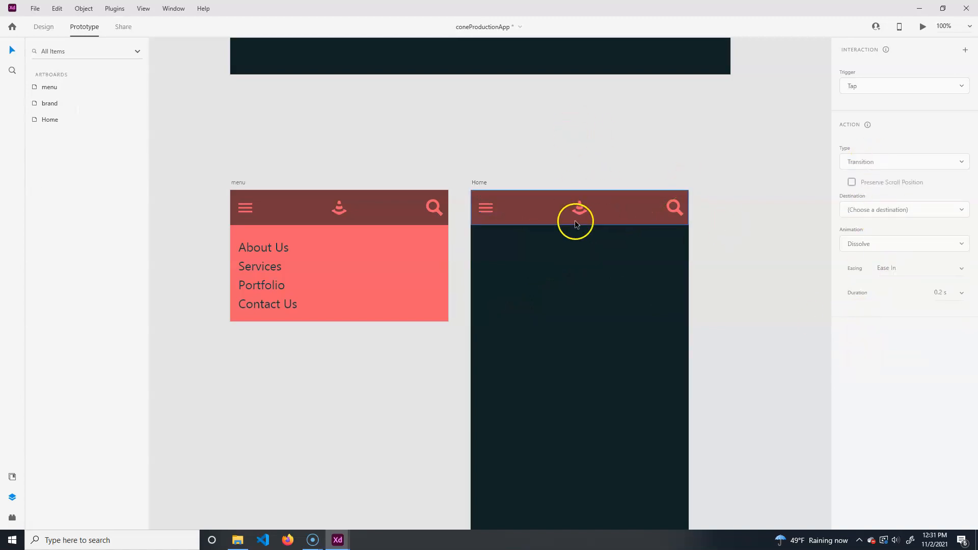
- Preview the Home artboard and test tapping the menu icon
{"action": "key", "text": "ctrl+Return"}
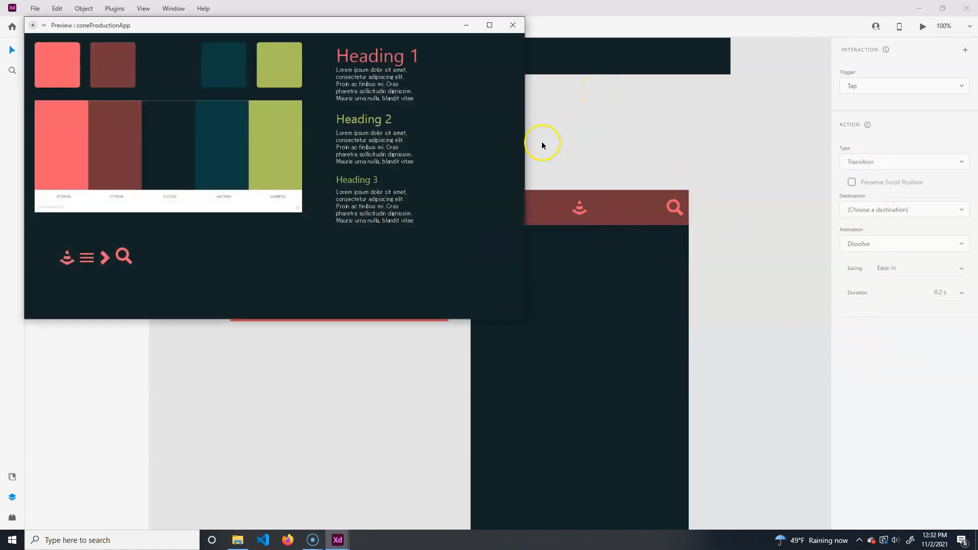
{"action": "left_click", "coordinate": [514, 25]}
{"action": "left_click", "coordinate": [567, 217]}
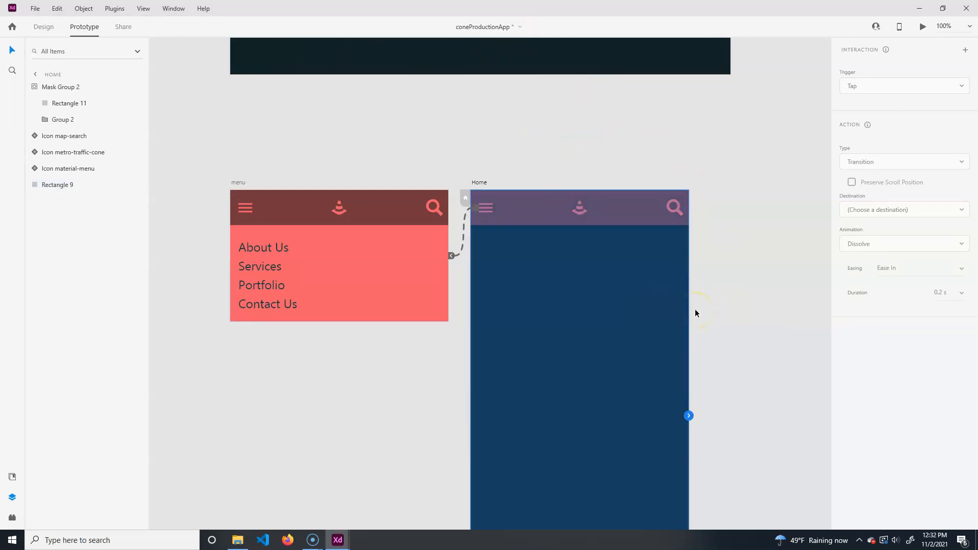
{"action": "key", "text": "ctrl+Return"}
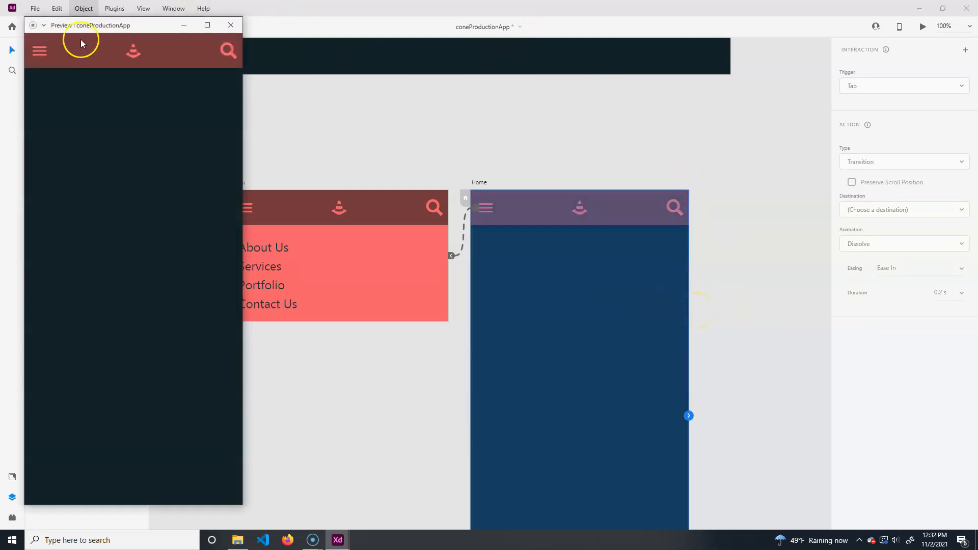
{"action": "left_click", "coordinate": [37, 57]}
{"action": "left_click", "coordinate": [39, 58]}
{"action": "left_click", "coordinate": [39, 59]}
{"action": "left_click", "coordinate": [39, 58]}
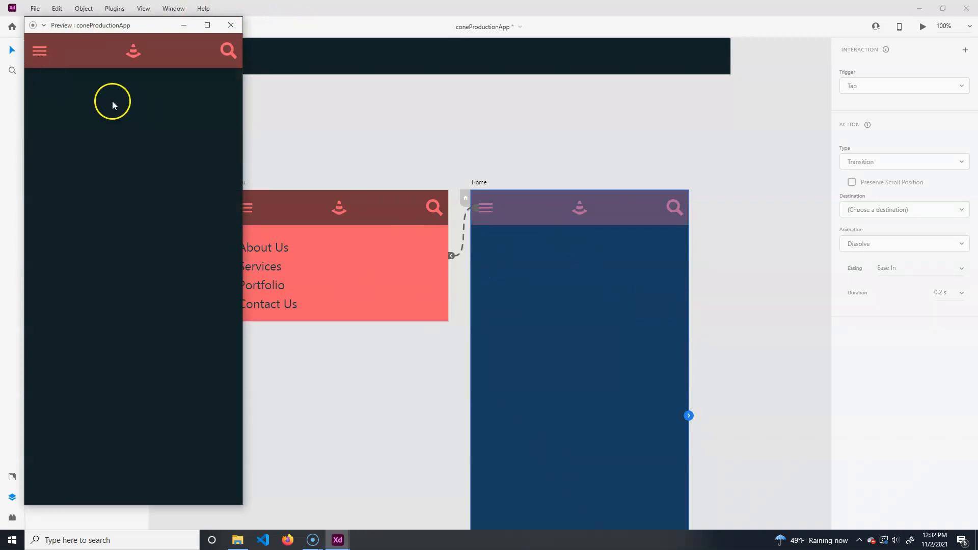
{"action": "left_click", "coordinate": [41, 57]}
{"action": "left_click", "coordinate": [183, 299]}
{"action": "left_click", "coordinate": [231, 25]}
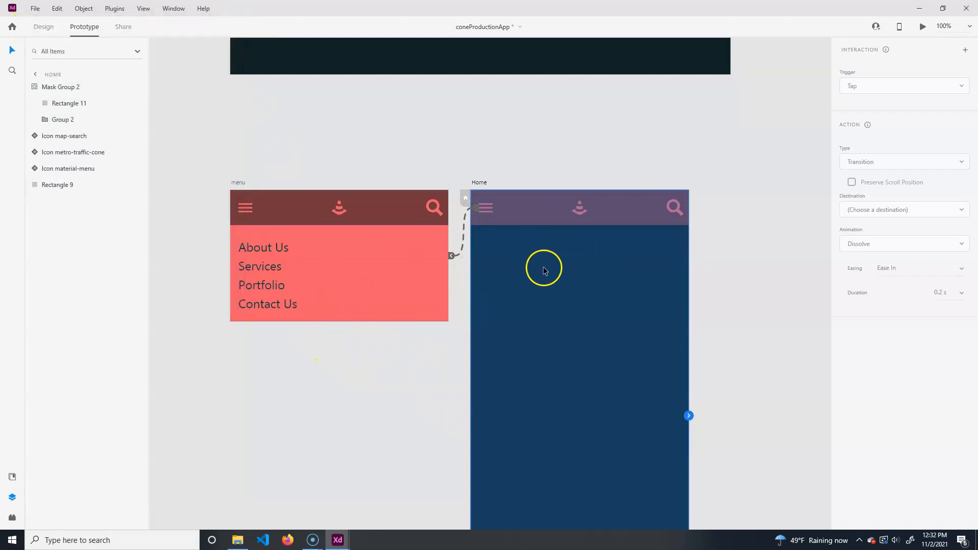
- Set the menu icon overlay's animation to Slide Down
{"action": "left_click", "coordinate": [382, 445]}
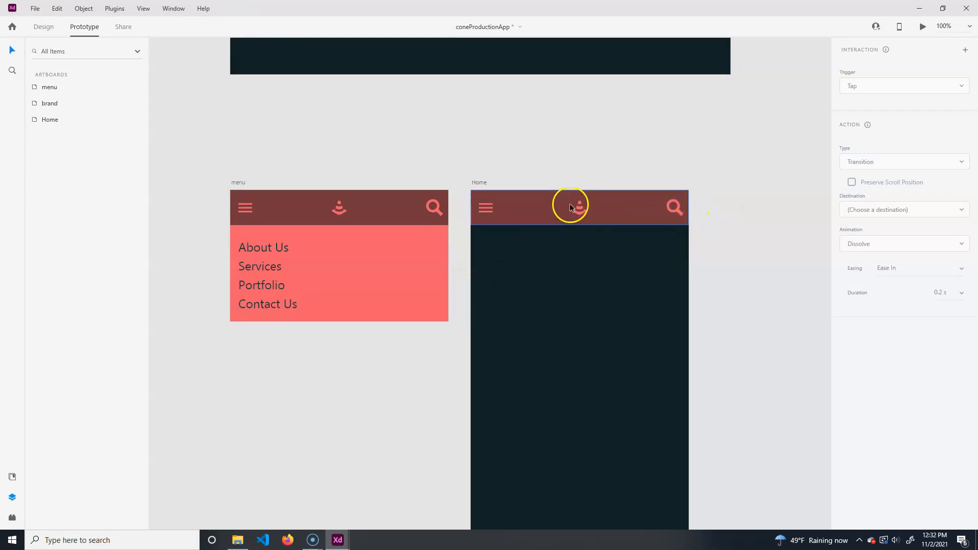
{"action": "left_click", "coordinate": [43, 27]}
{"action": "left_click", "coordinate": [544, 288]}
{"action": "left_click", "coordinate": [523, 213]}
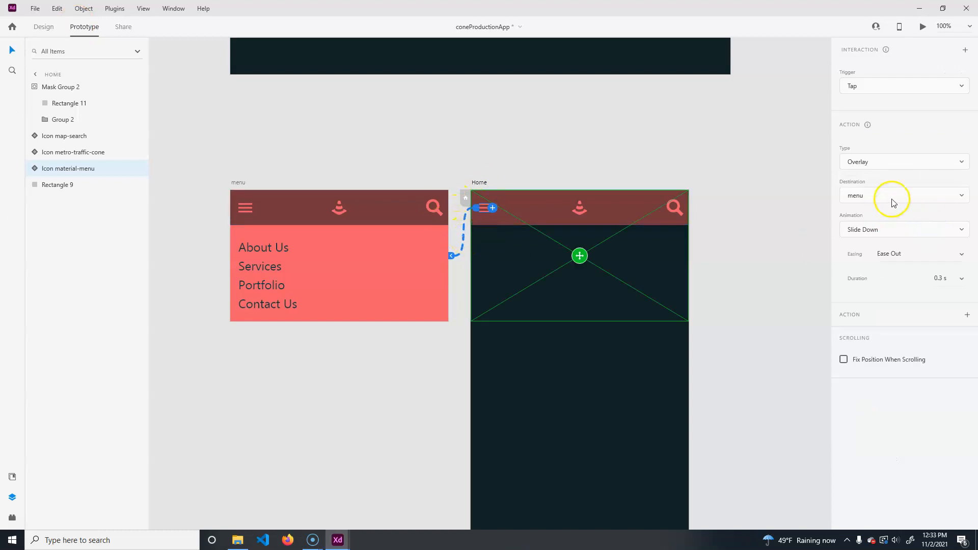
{"action": "left_click", "coordinate": [892, 230]}
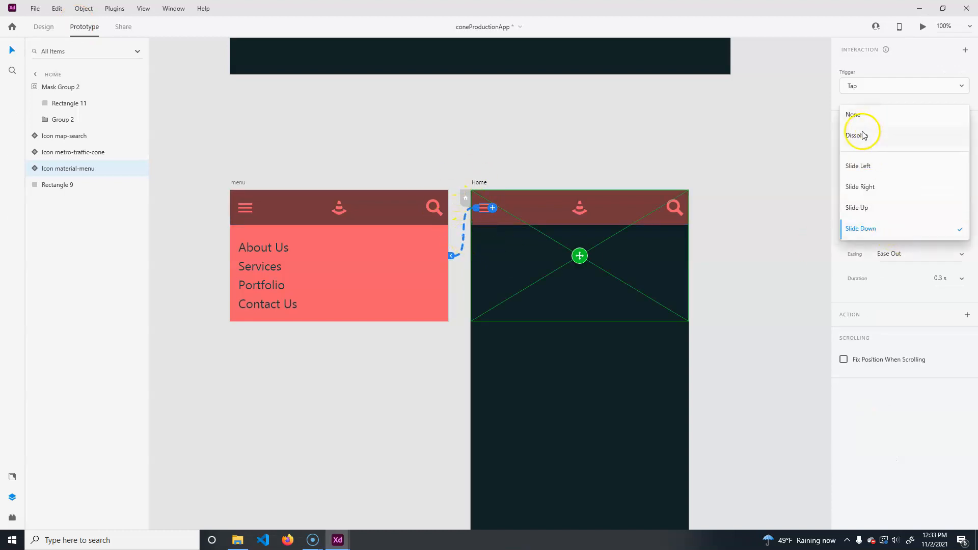
{"action": "left_click", "coordinate": [863, 135]}
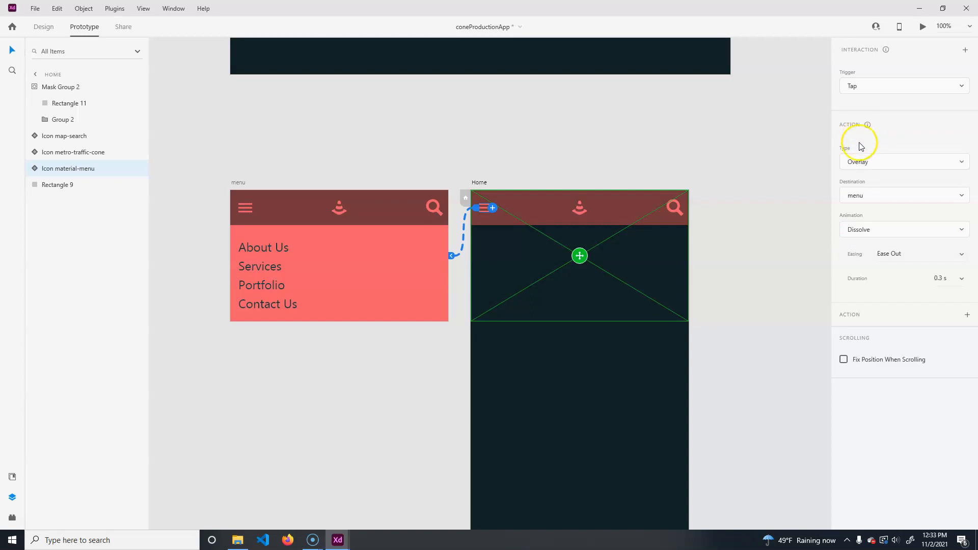
{"action": "left_click", "coordinate": [895, 232]}
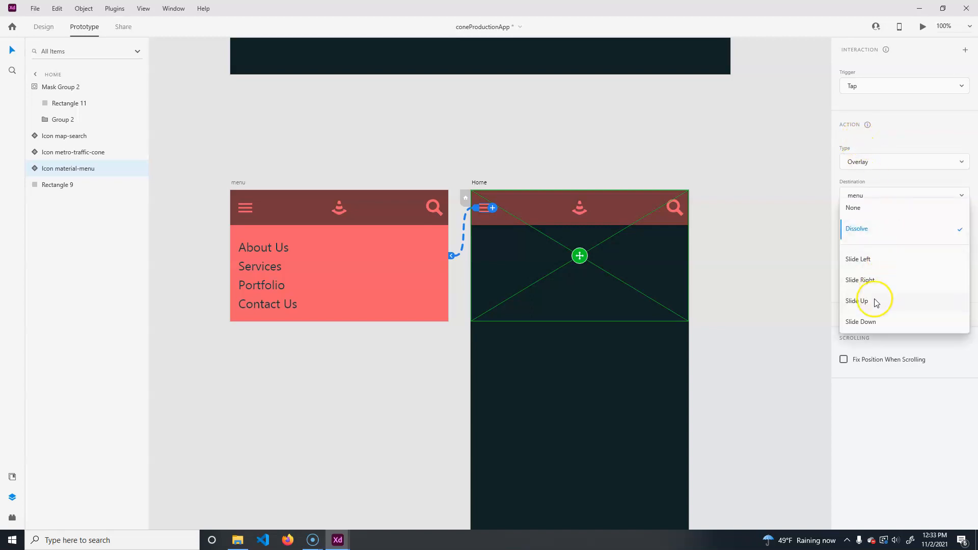
{"action": "left_click", "coordinate": [878, 322]}
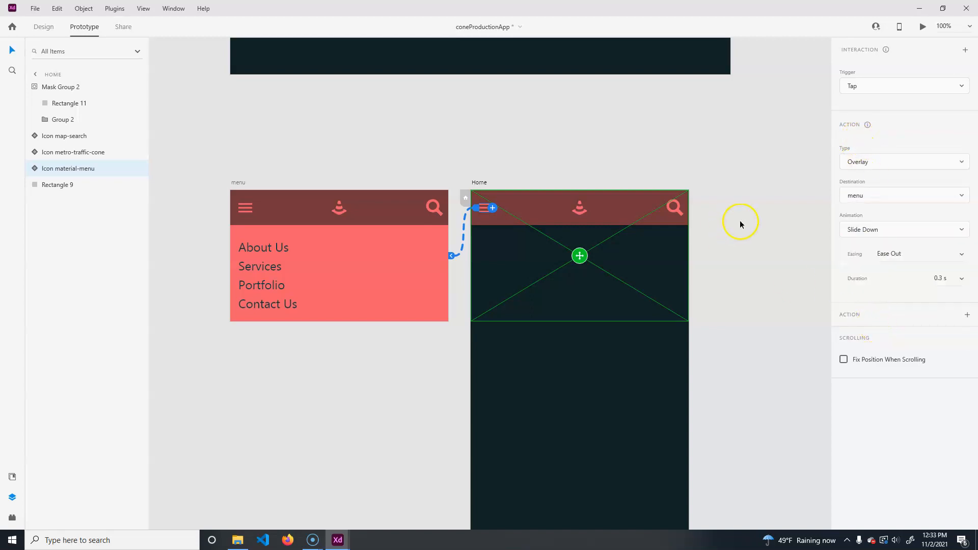
{"action": "left_click", "coordinate": [733, 224]}
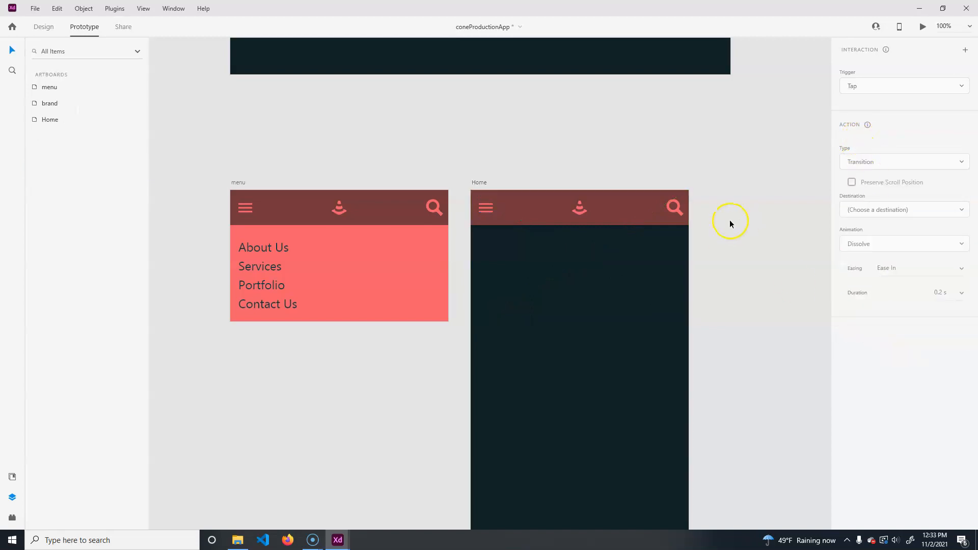
- Preview the Home artboard again and test the menu icon's overlay
{"action": "key", "text": "ctrl+Return"}
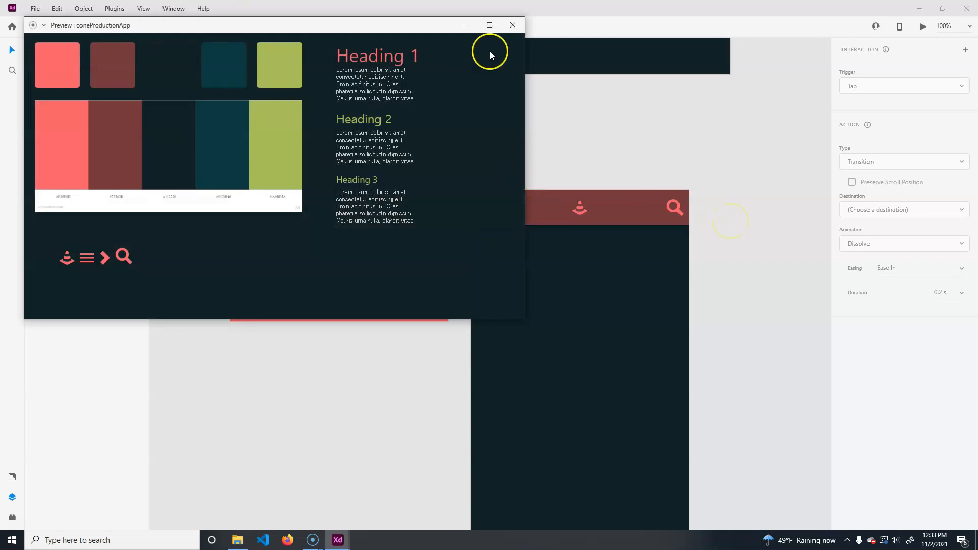
{"action": "left_click", "coordinate": [512, 24]}
{"action": "left_click", "coordinate": [606, 201]}
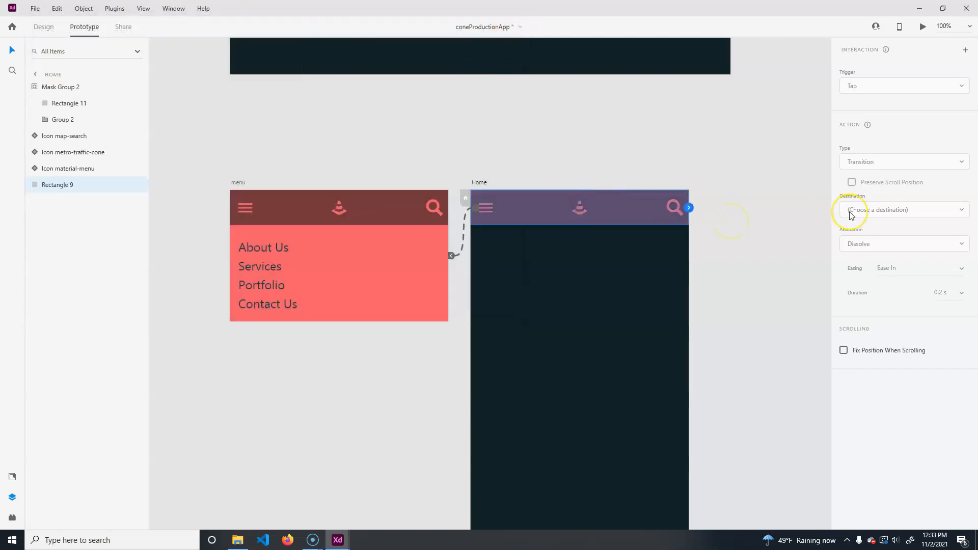
{"action": "key", "text": "ctrl+Return"}
{"action": "left_click", "coordinate": [37, 54]}
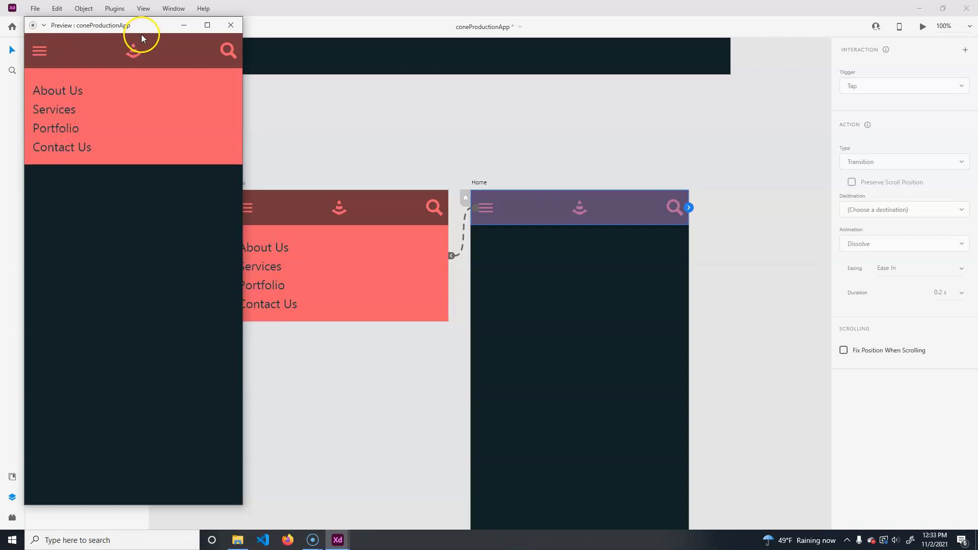
{"action": "left_click", "coordinate": [39, 50]}
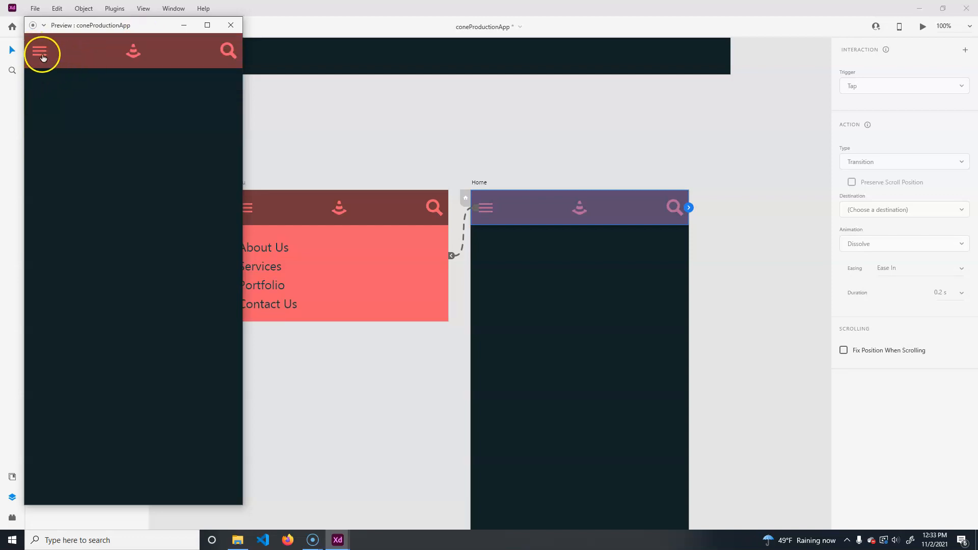
{"action": "left_click", "coordinate": [40, 51]}
{"action": "left_click", "coordinate": [40, 52]}
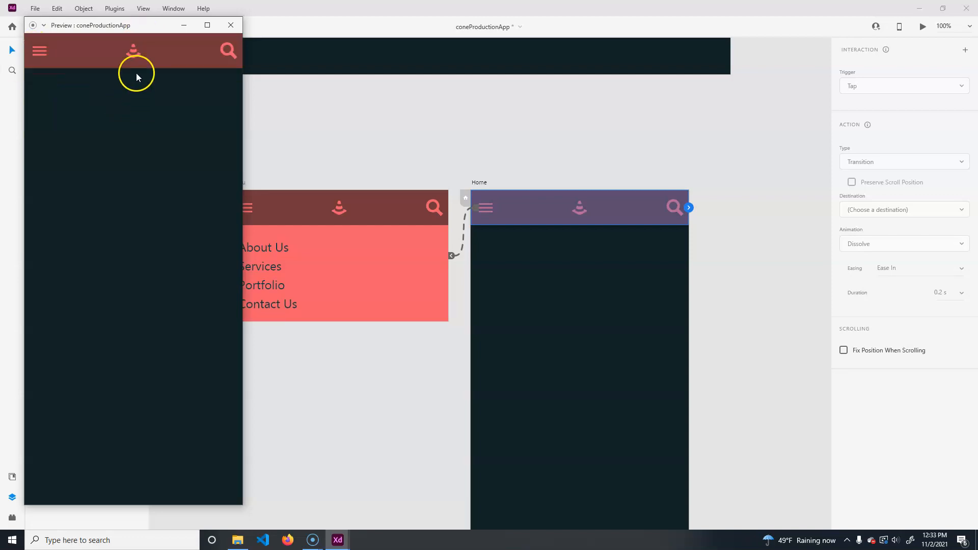
{"action": "left_click", "coordinate": [41, 51]}
{"action": "left_click", "coordinate": [40, 50]}
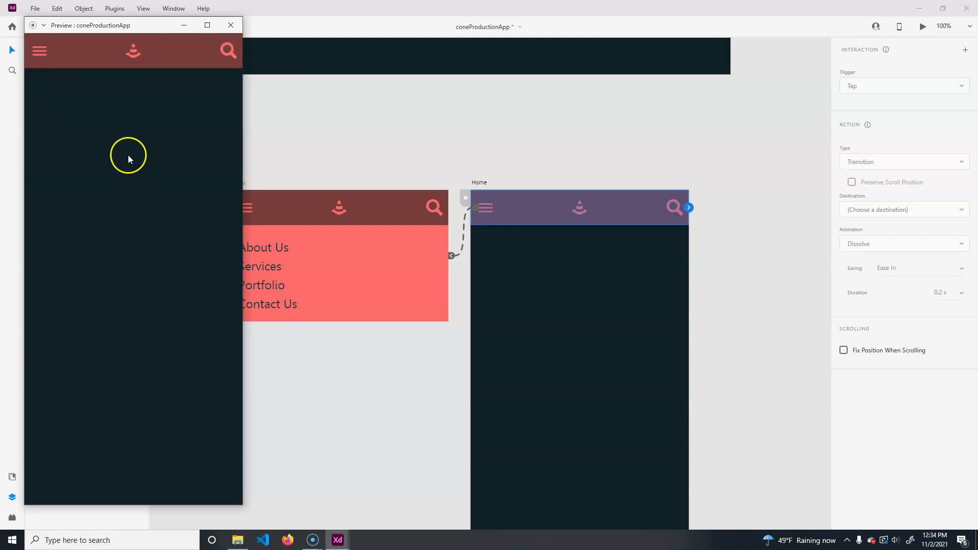
{"action": "left_click", "coordinate": [232, 26]}
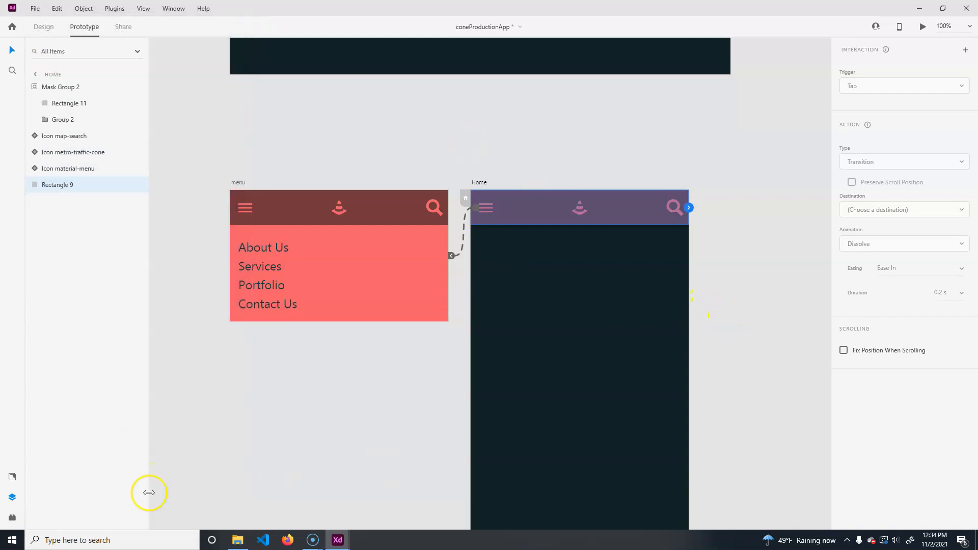
{"action": "left_click", "coordinate": [753, 393]}
{"action": "left_click_drag", "start_coordinate": [714, 361], "coordinate": [732, 324]}
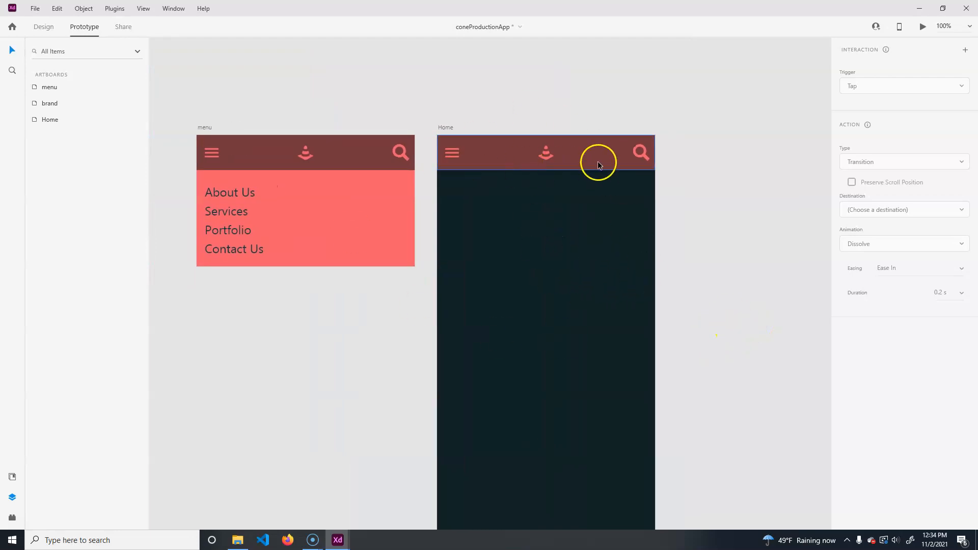
{"action": "left_click", "coordinate": [338, 167]}
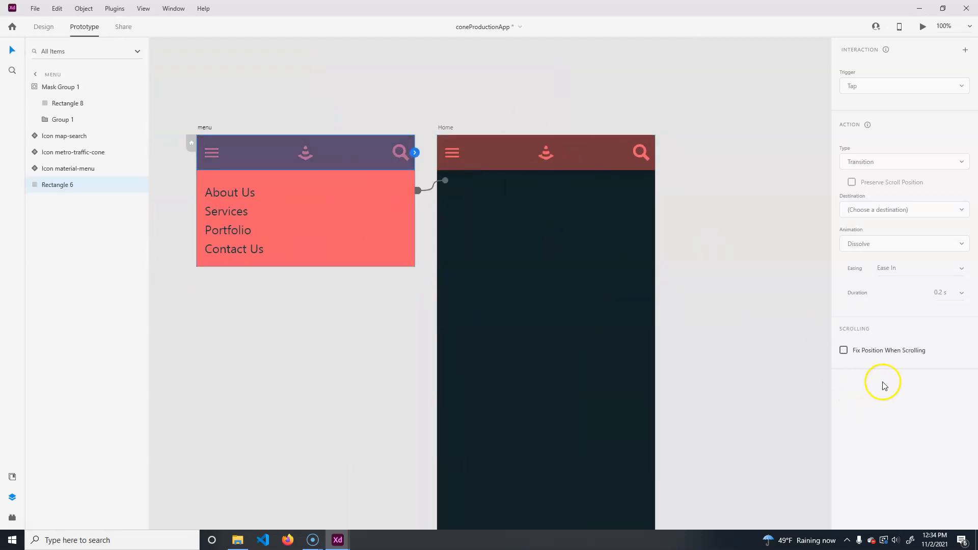
{"action": "left_click", "coordinate": [44, 26]}
{"action": "left_click", "coordinate": [320, 159]}
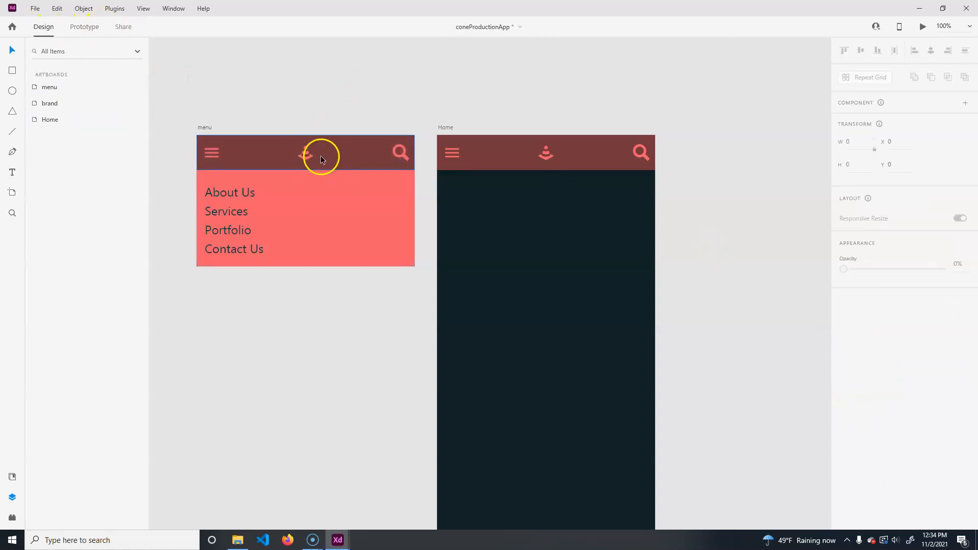